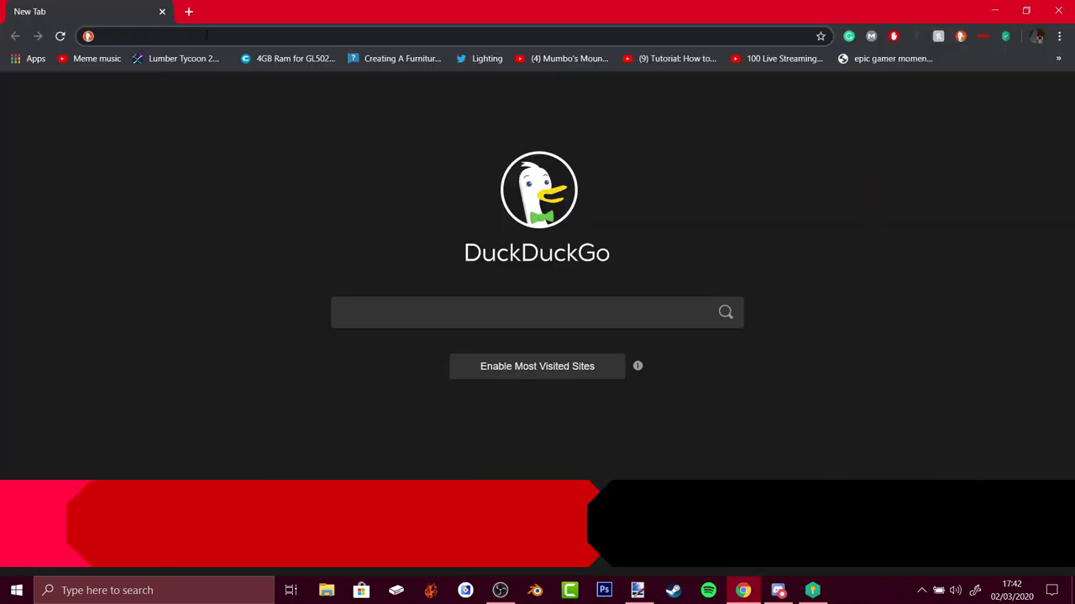
Search the web for "paint net".
type("paint.net")
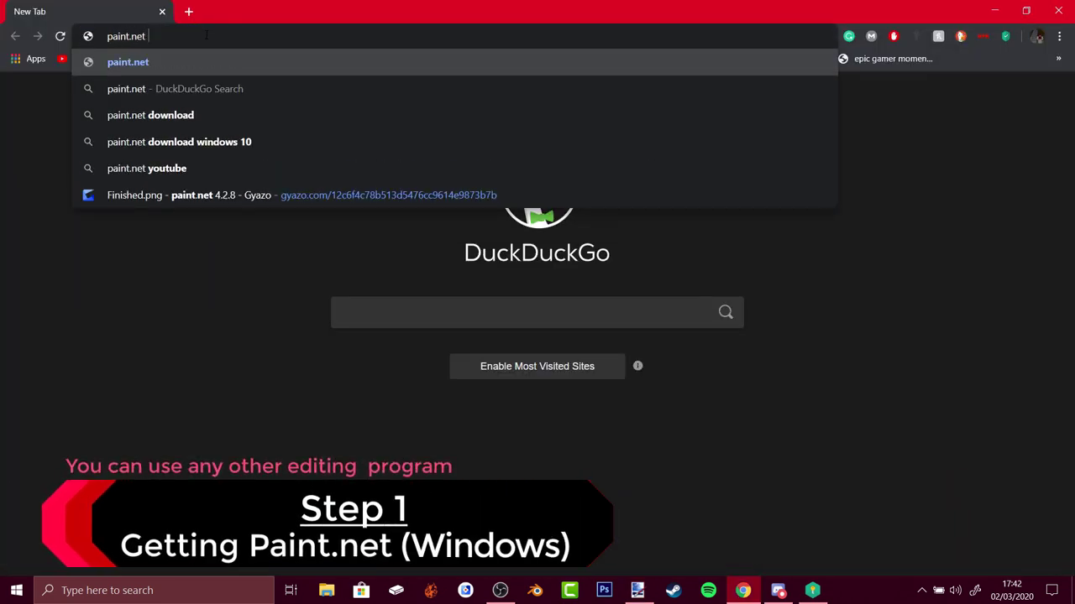
key("BackSpace")
key("BackSpace")
key("BackSpace")
key("BackSpace")
type("net")
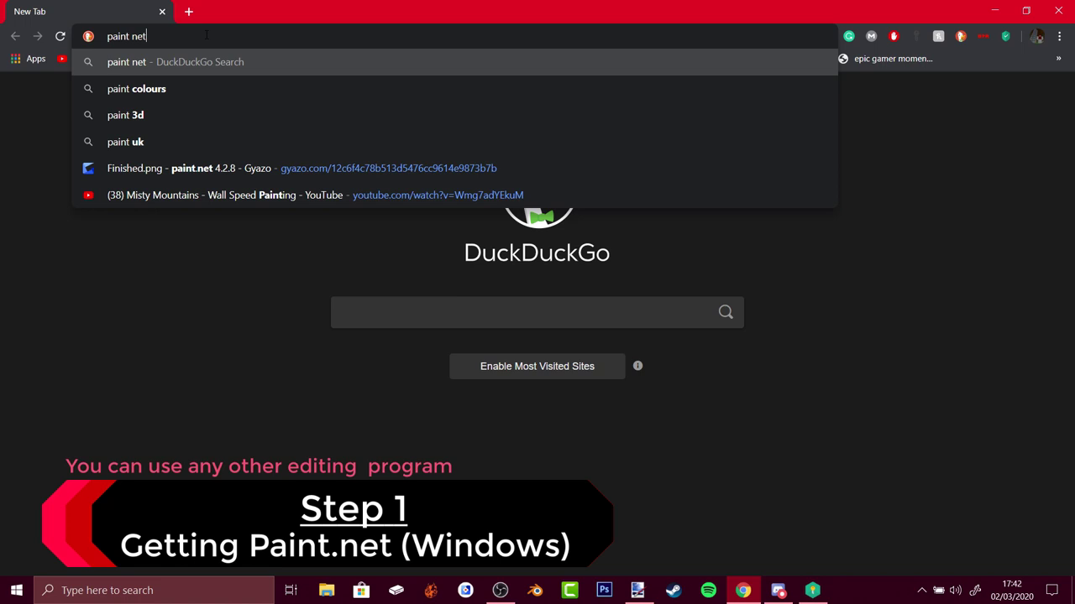
key("Return")
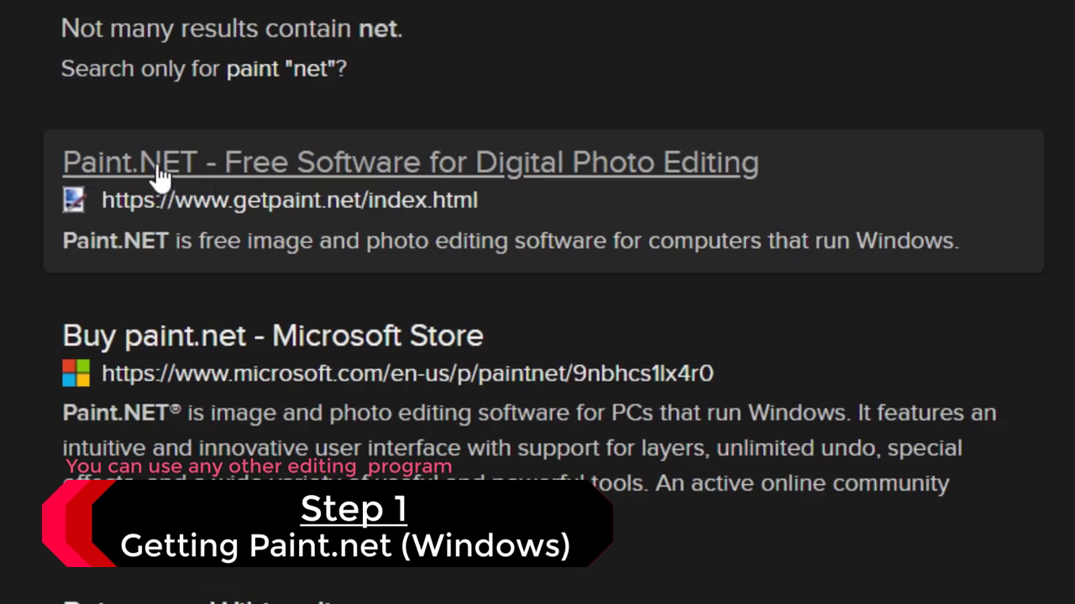
Open the official getpaint.net site from the search results and look over its home page.
left_click(647, 176)
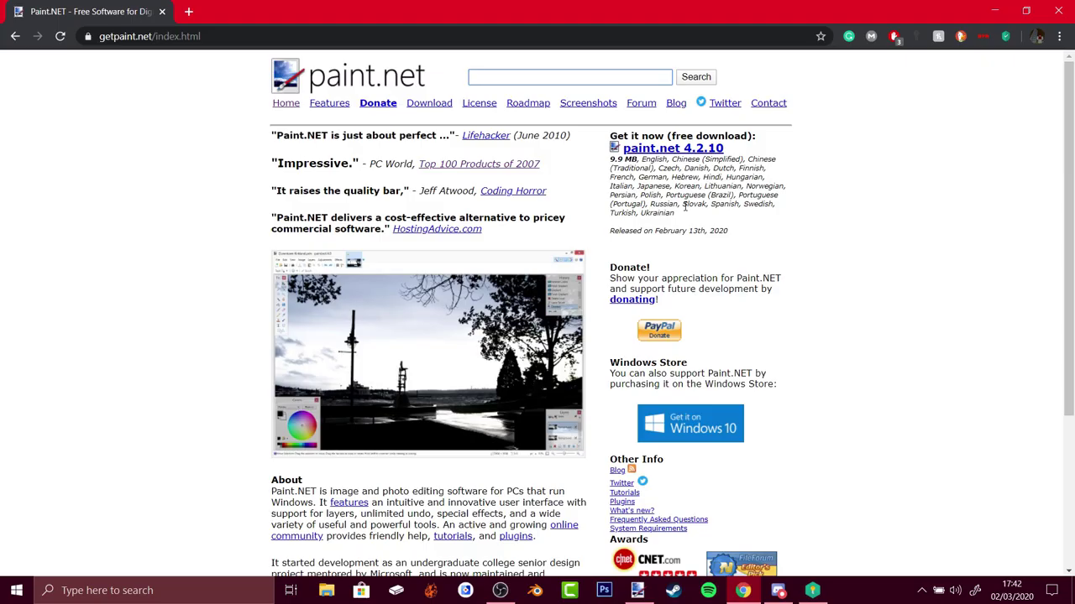
scroll(468, 252, "down", 4)
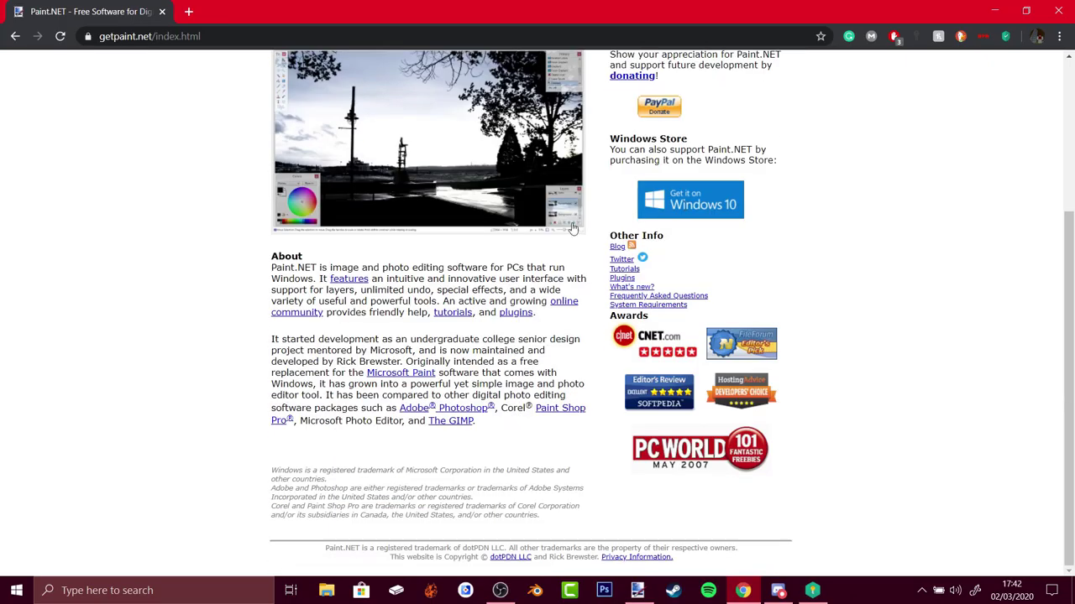
scroll(448, 202, "up", 4)
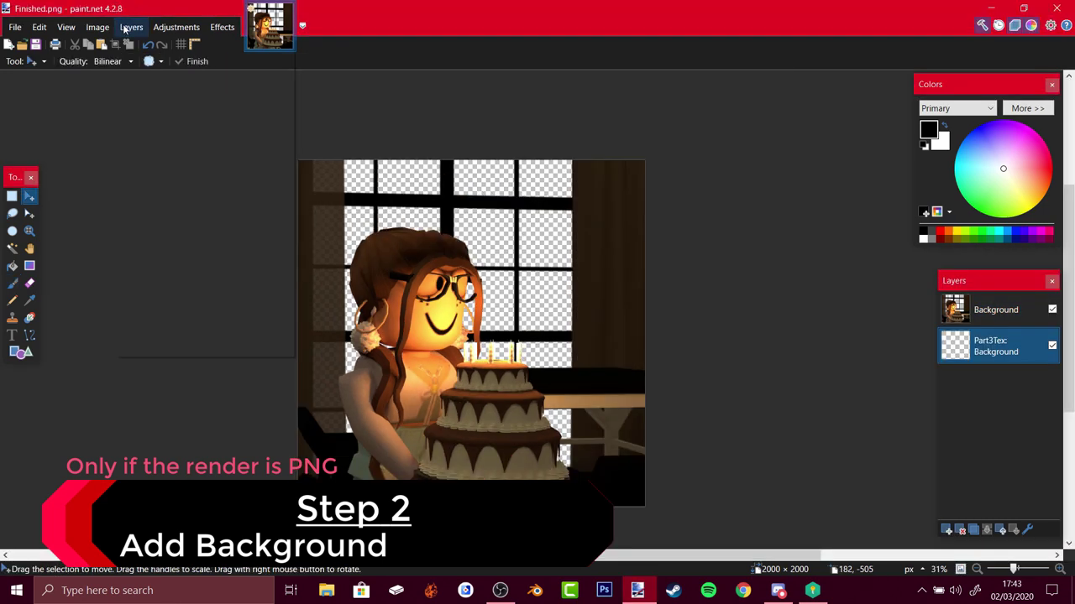
Import the night sky image as a new layer and enlarge it to about 4216 × 2635 pixels.
left_click(131, 27)
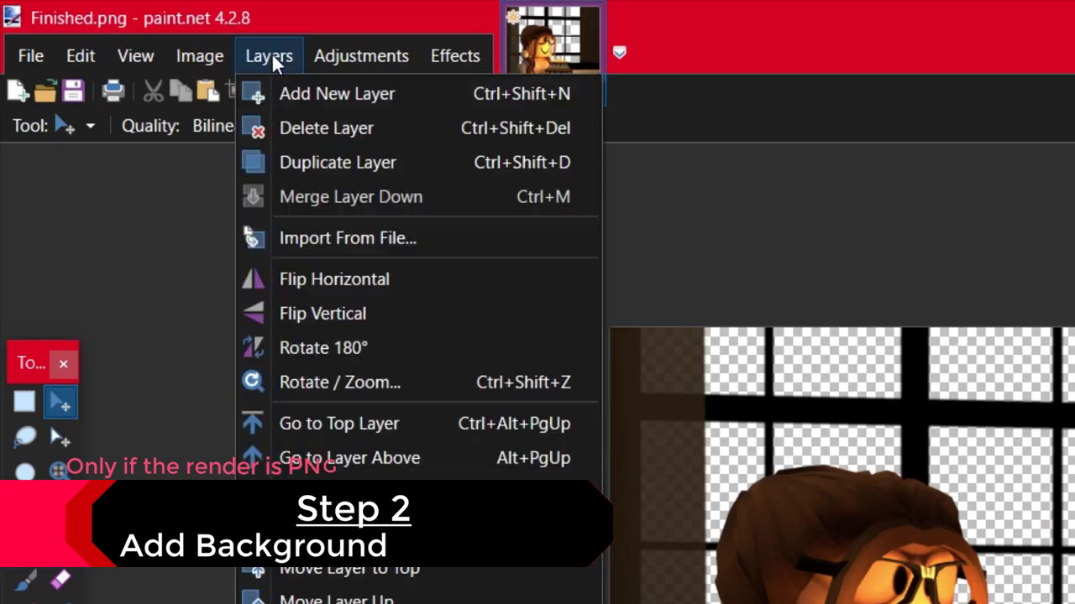
left_click(271, 52)
left_click(268, 56)
left_click(342, 237)
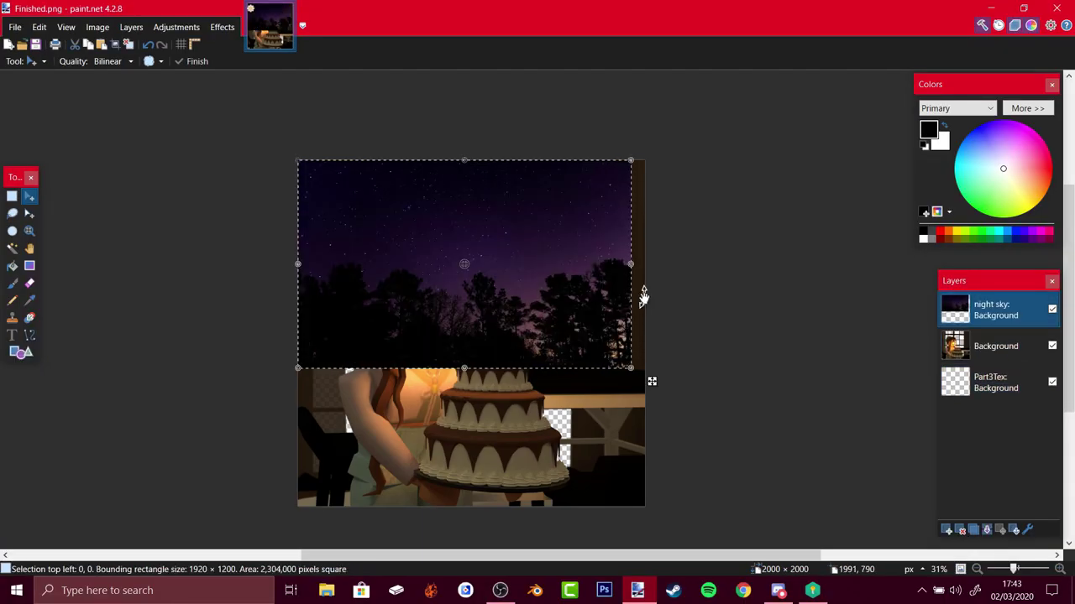
left_click_drag(633, 371, 871, 524)
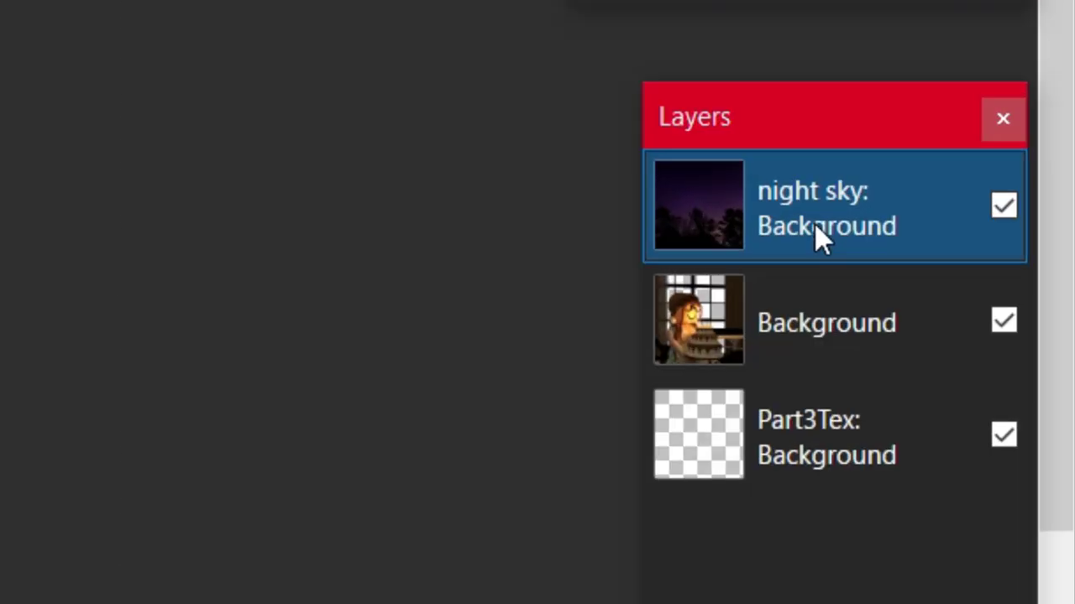
Move the night sky layer below the character render and position the sky behind the window.
left_click_drag(994, 317, 992, 347)
left_click_drag(812, 324, 795, 317)
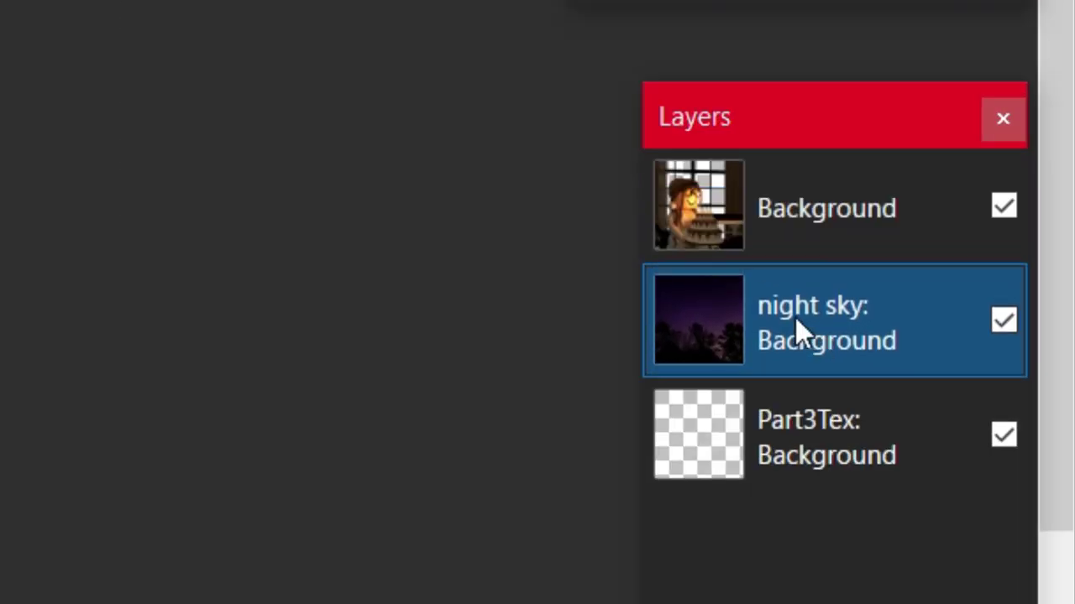
left_click_drag(585, 303, 601, 370)
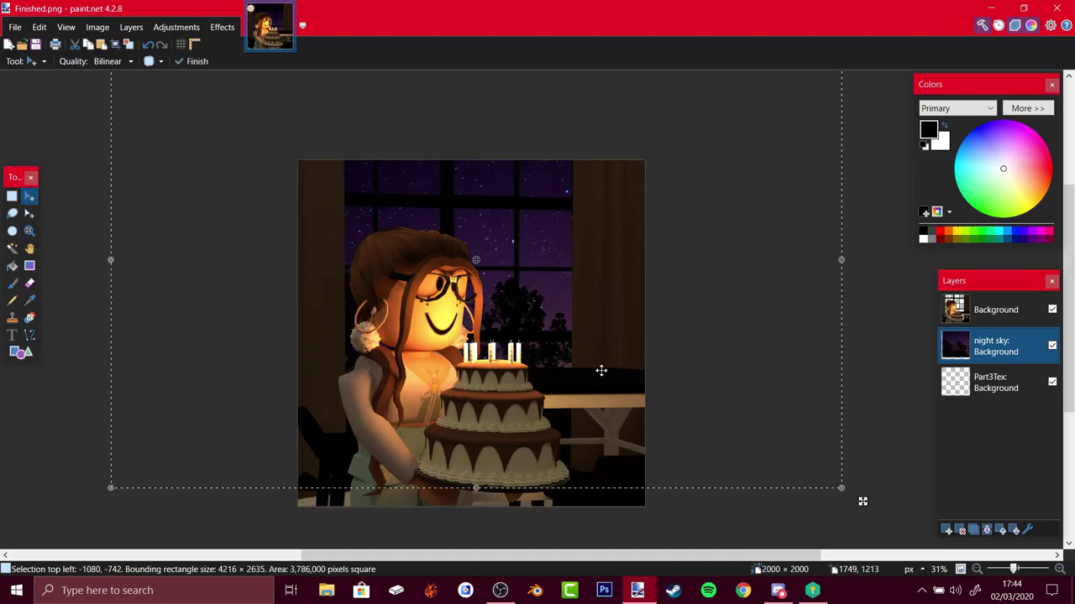
key("ctrl+d")
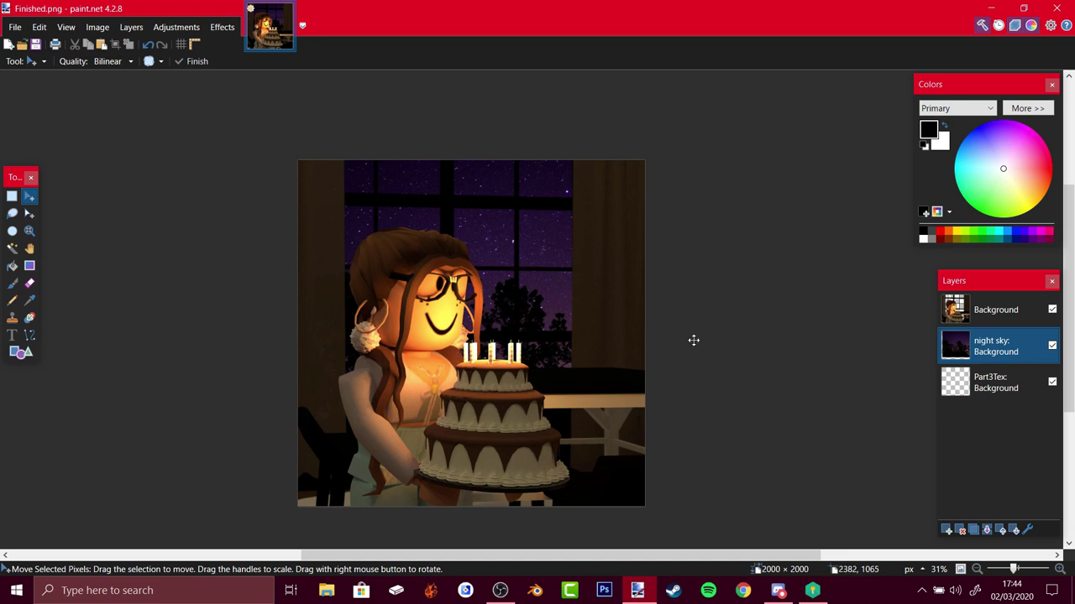
Delete the empty Part3Tex layer.
left_click(1003, 382)
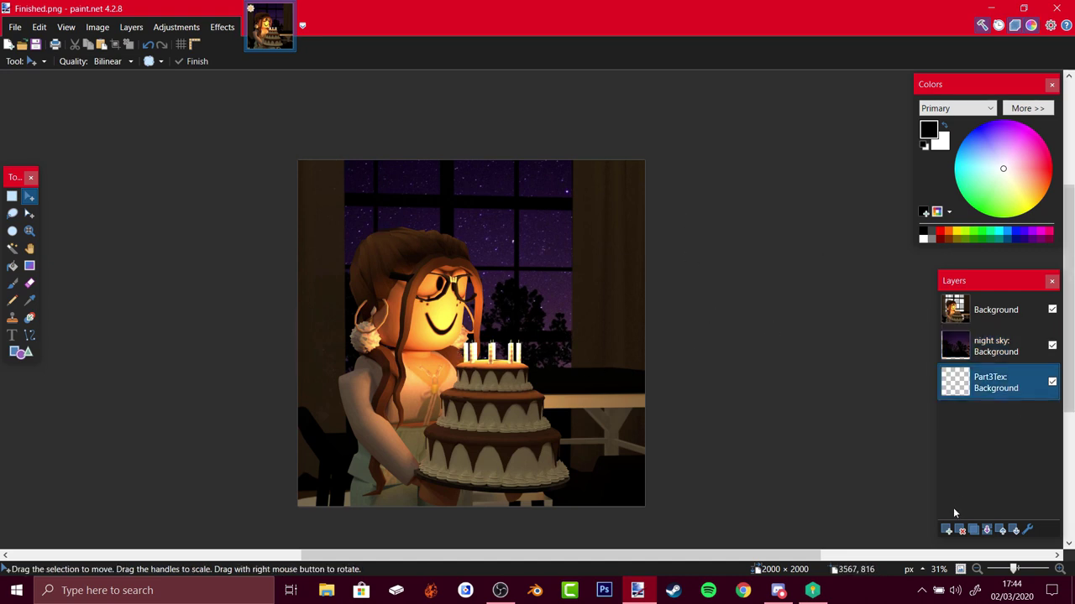
left_click(959, 530)
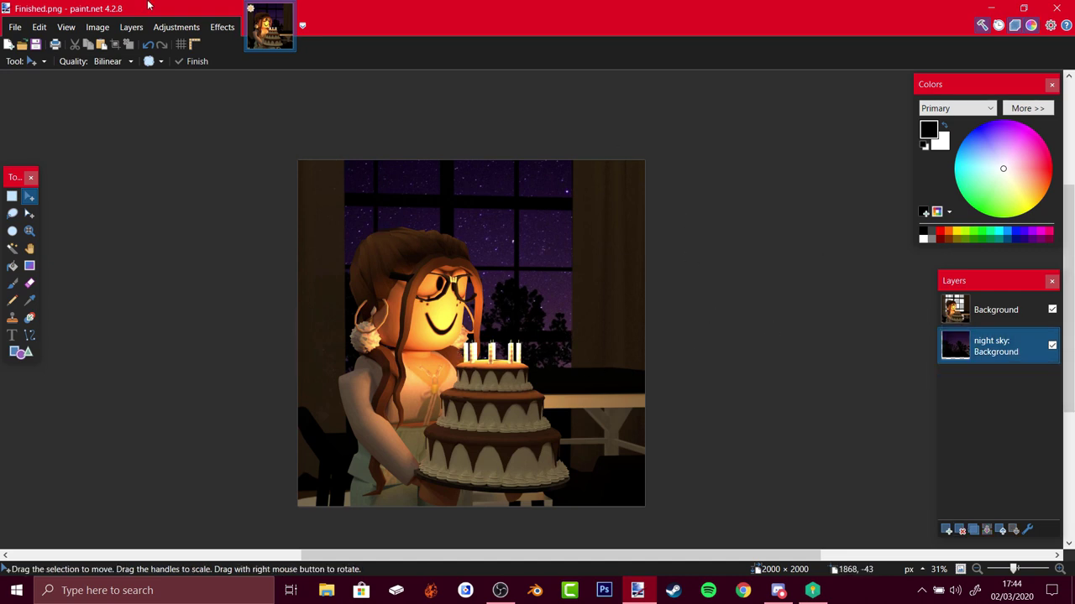
left_click(216, 31)
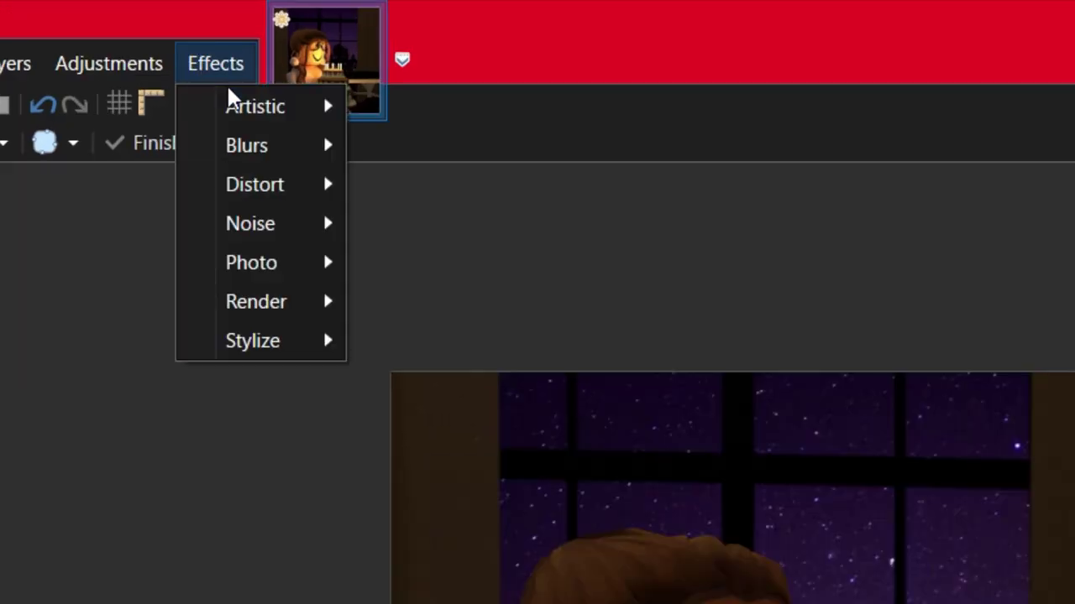
mouse_move(254, 63)
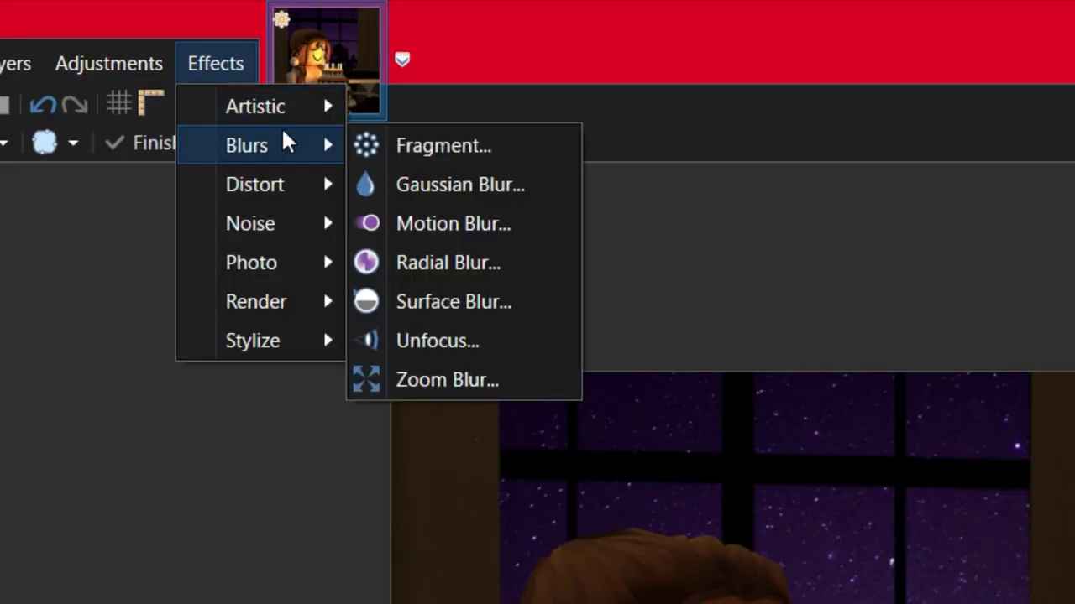
left_click(467, 183)
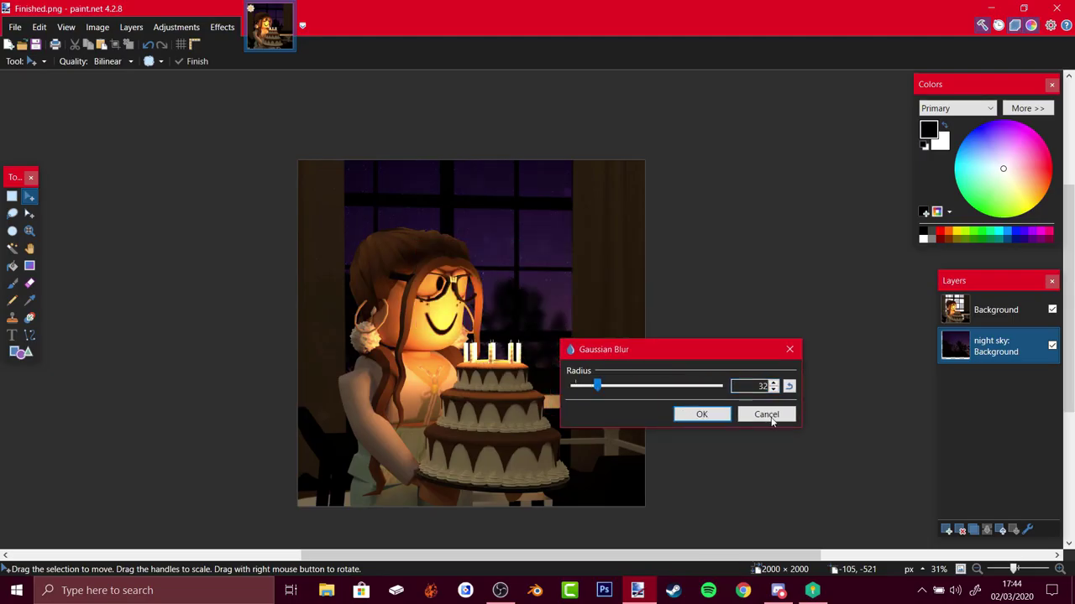
left_click(766, 414)
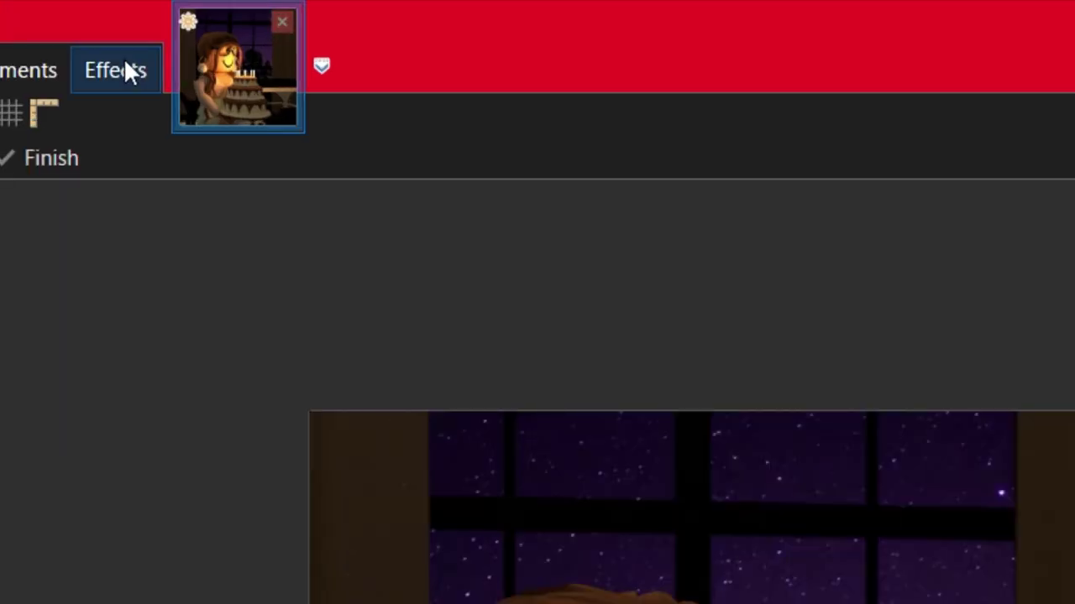
Apply an Unfocus blur with radius 9 to the night sky layer.
left_click(224, 28)
mouse_move(178, 162)
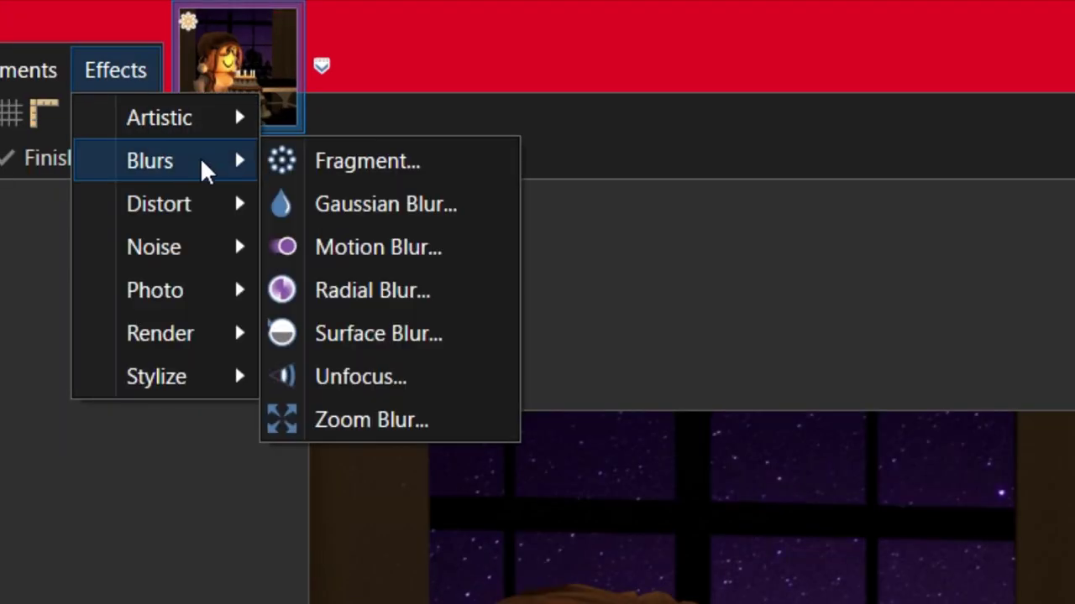
left_click(422, 361)
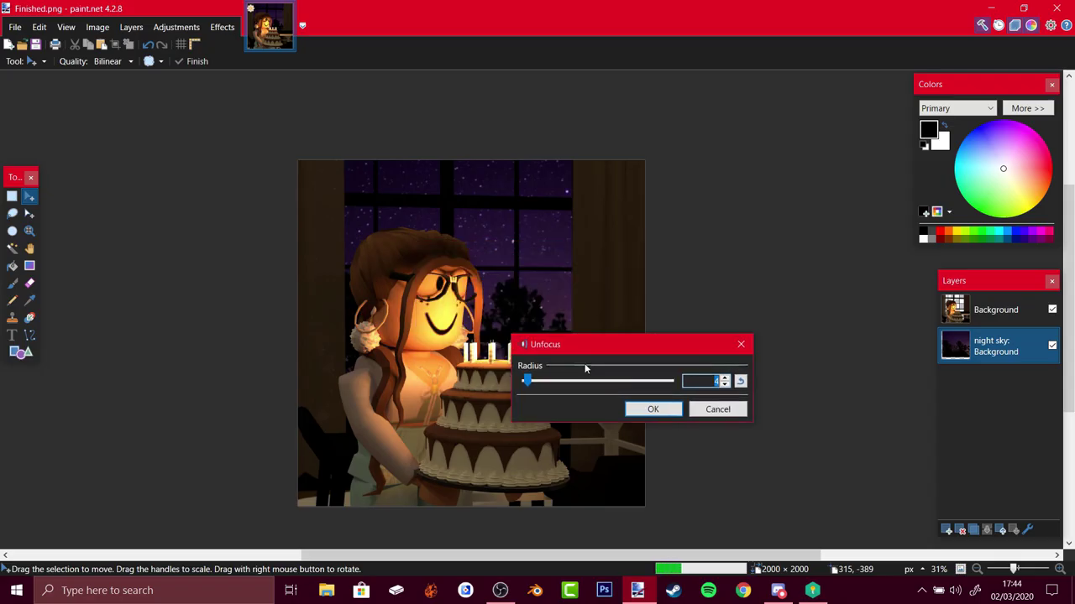
mouse_move(526, 382)
left_mouse_down()
mouse_move(559, 389)
mouse_move(529, 381)
left_mouse_up()
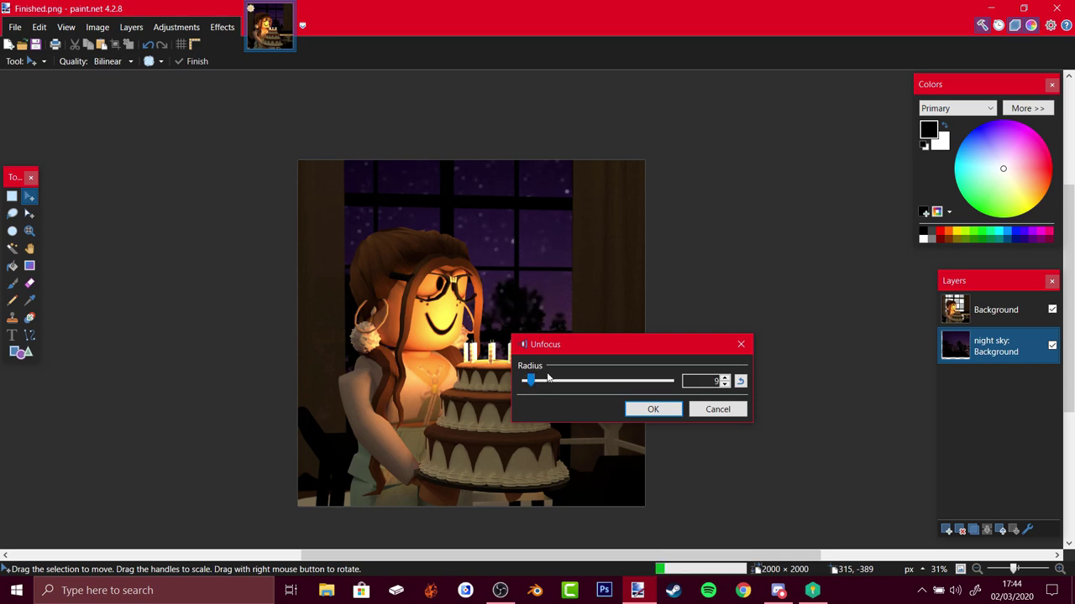
left_click_drag(614, 347, 742, 462)
left_click(762, 515)
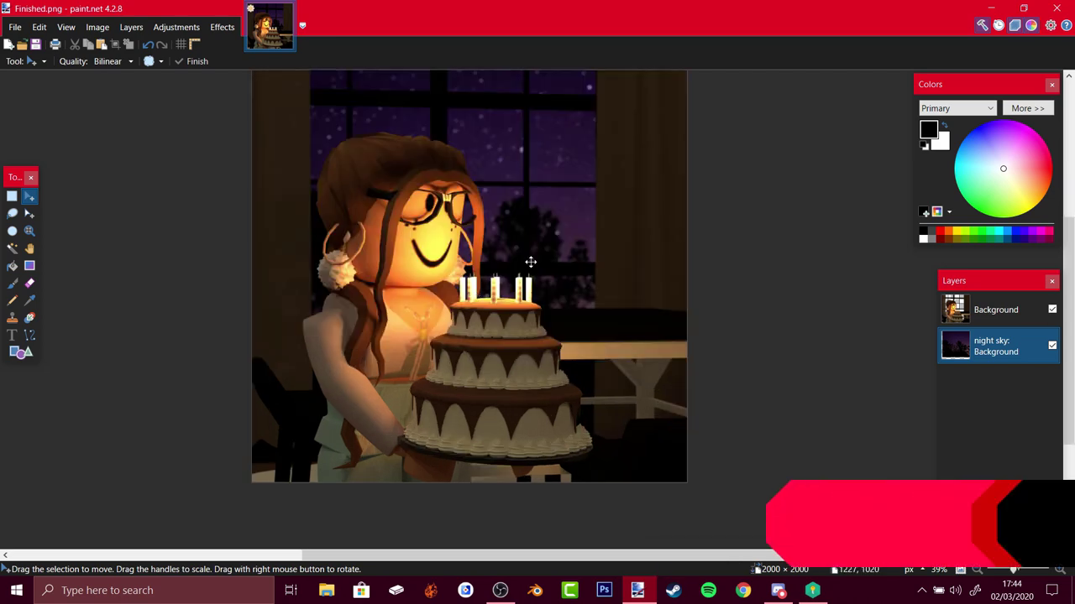
Add a new layer above the character render and name it Fire.
scroll(507, 300, "up", 1)
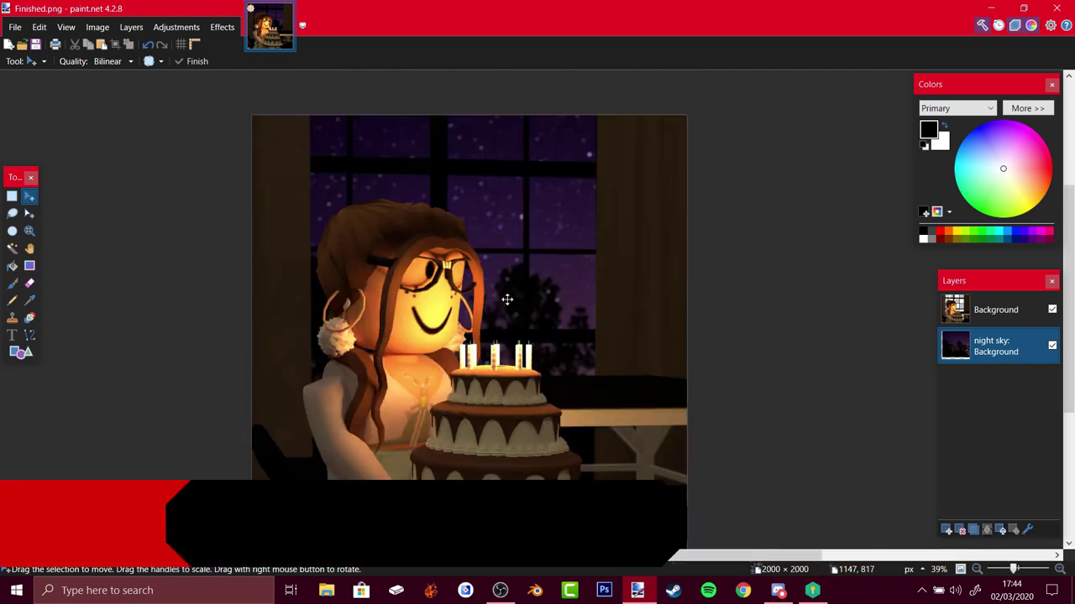
scroll(511, 312, "down", 1)
scroll(511, 312, "up", 2)
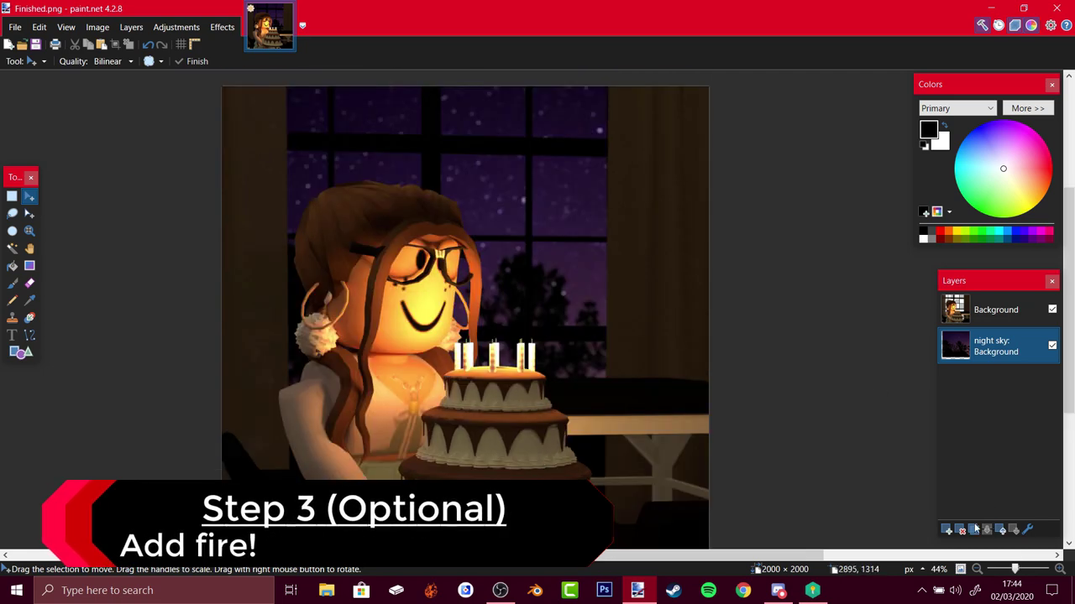
left_click(947, 530)
left_click(1000, 530)
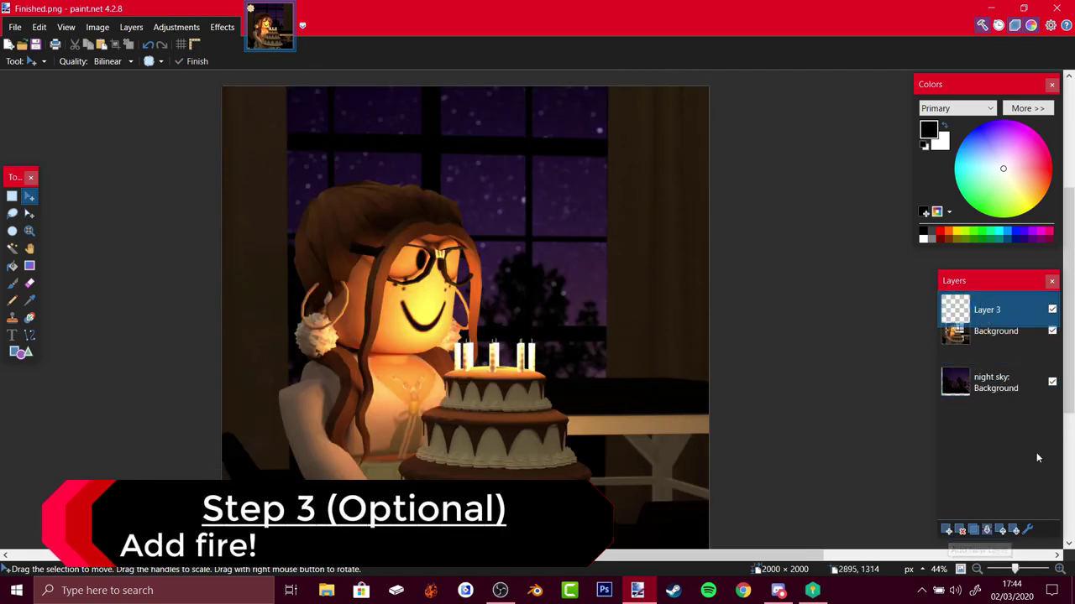
left_click(988, 589)
type("Fire")
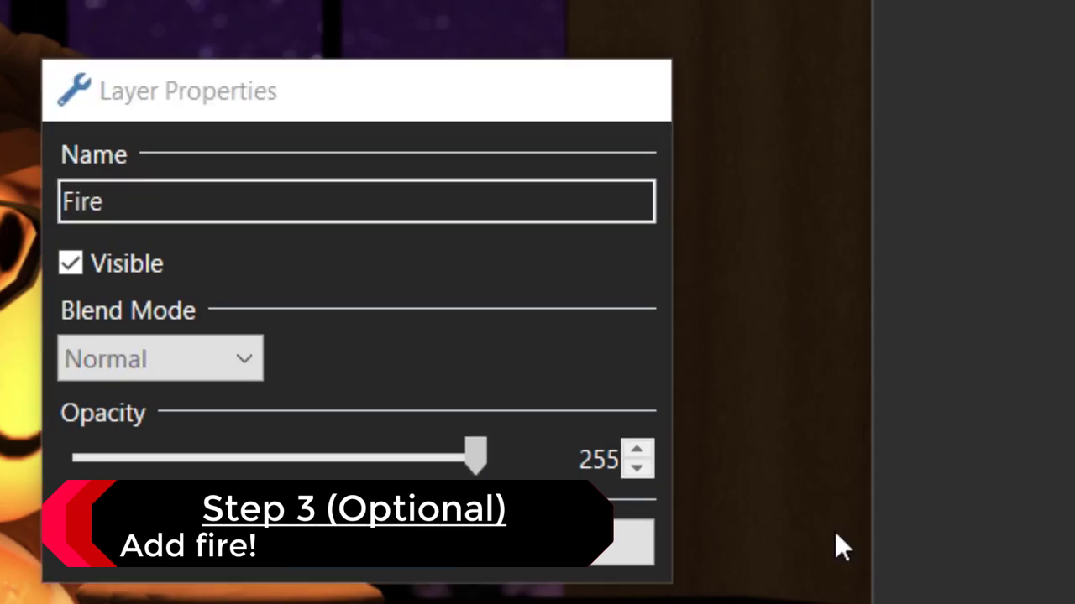
key("Return")
Sample the brightest yellow (FFE926) on the character's face as the primary colour.
left_click(30, 301)
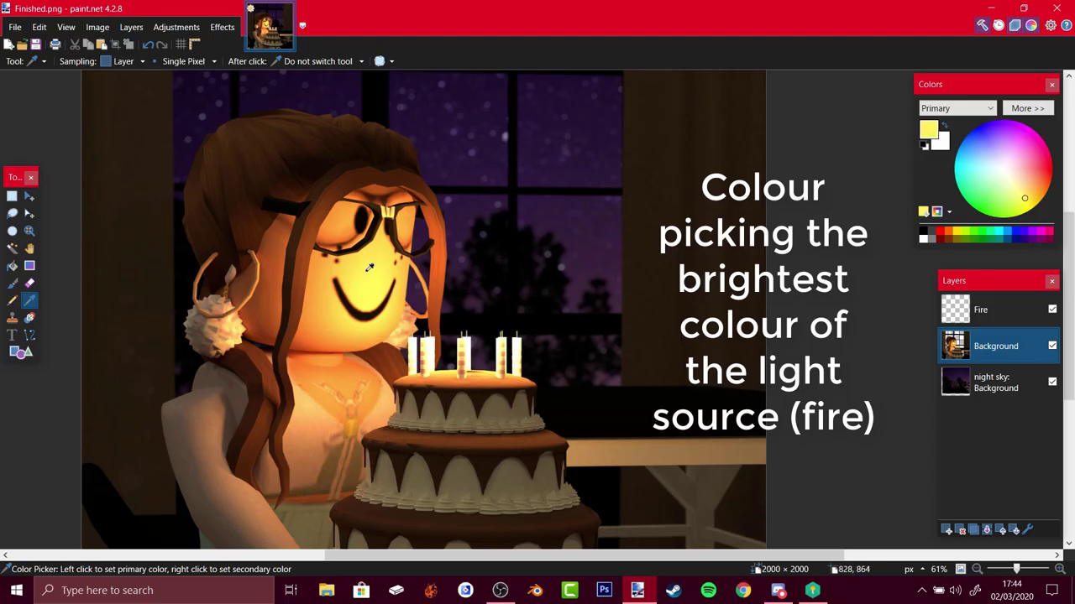
left_click(1027, 108)
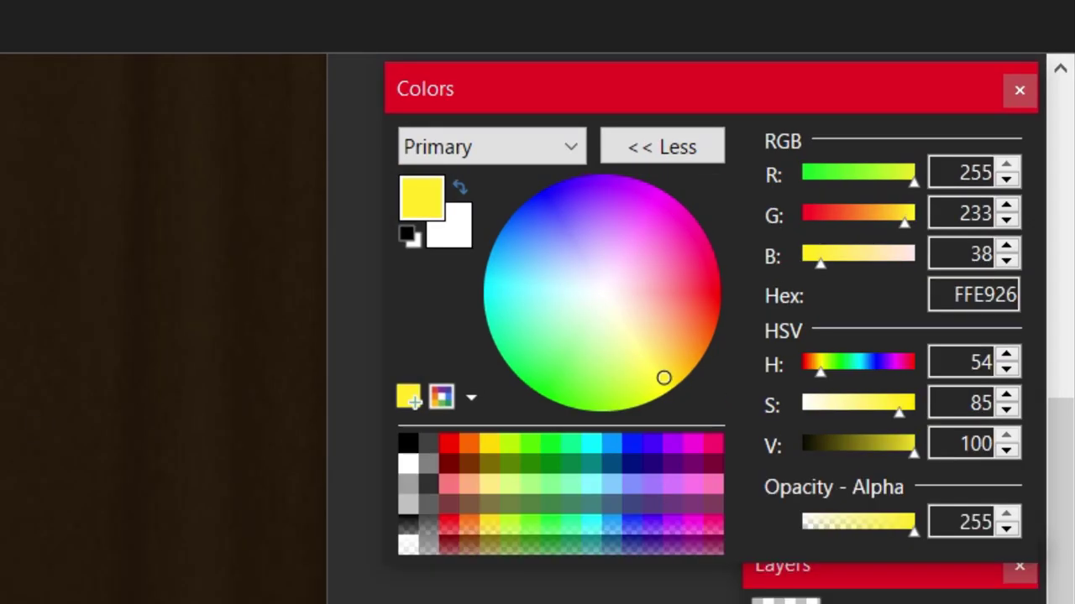
left_click(981, 310)
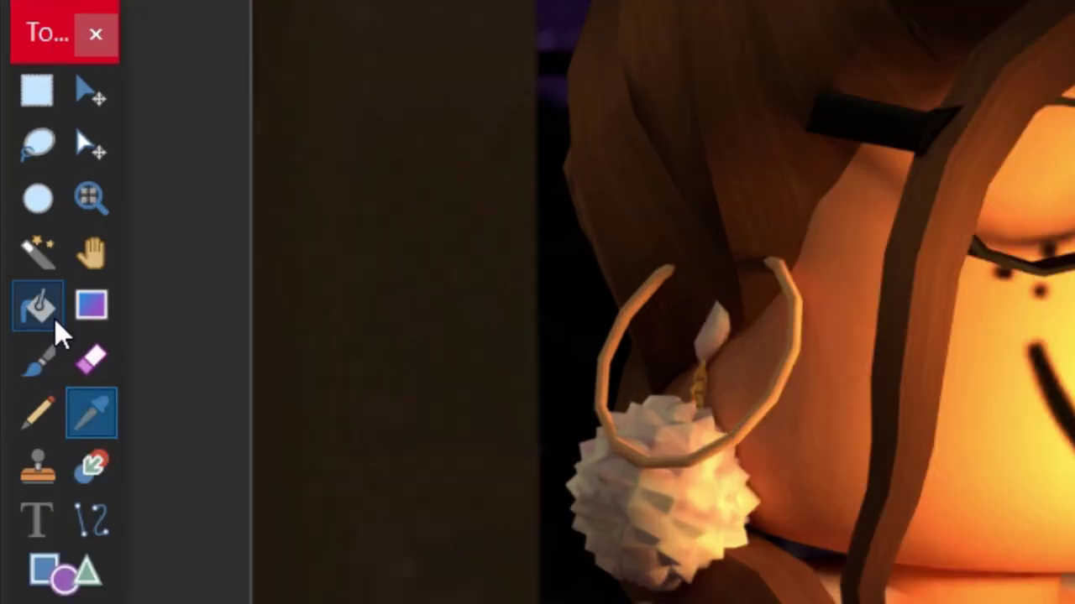
Set up the Paintbrush with a width of 27 and 0% hardness.
left_click(41, 363)
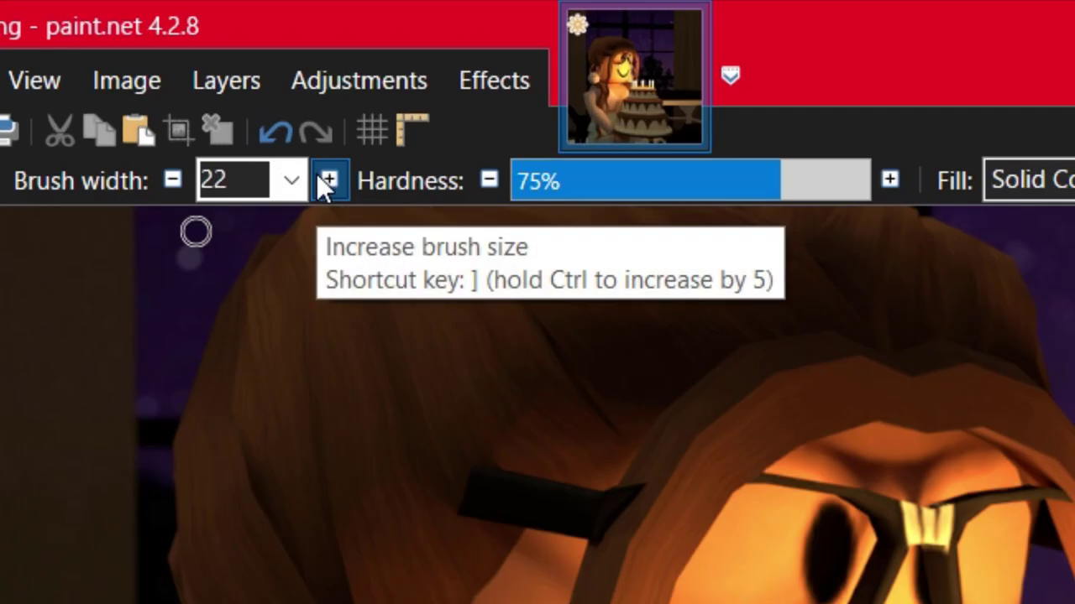
left_click(329, 180, "ctrl")
left_click_drag(677, 162, 162, 181)
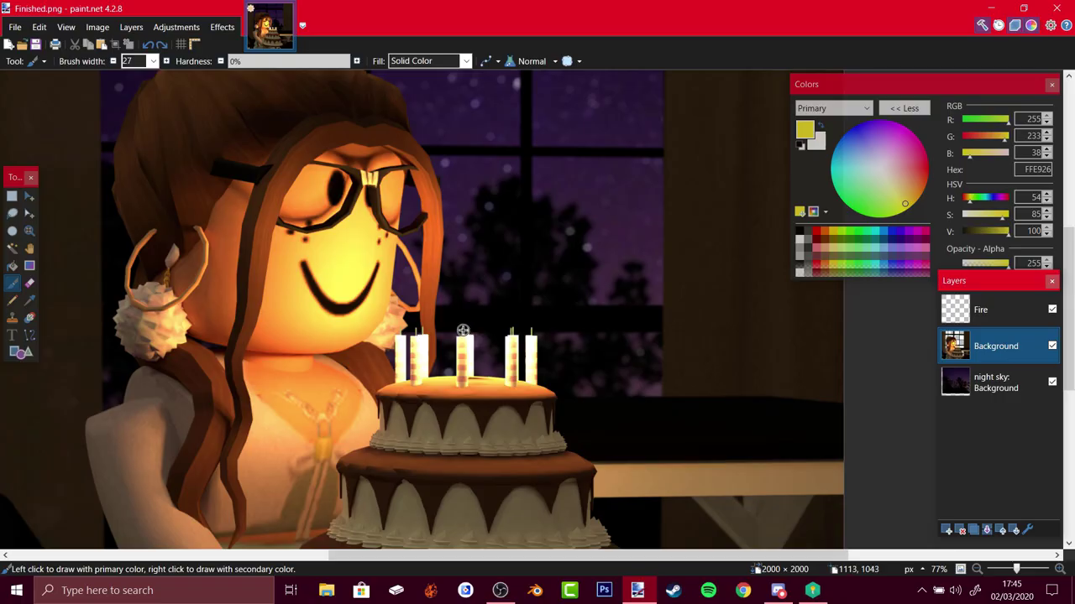
left_click_drag(463, 329, 462, 313)
key("ctrl+z")
left_click_drag(513, 328, 511, 316)
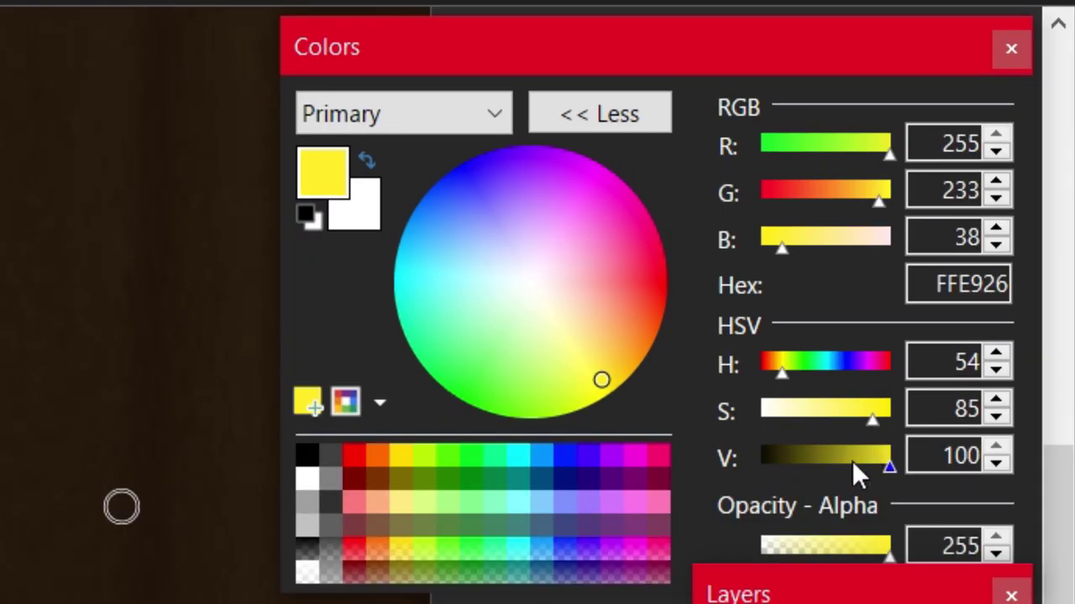
left_click_drag(994, 231, 978, 232)
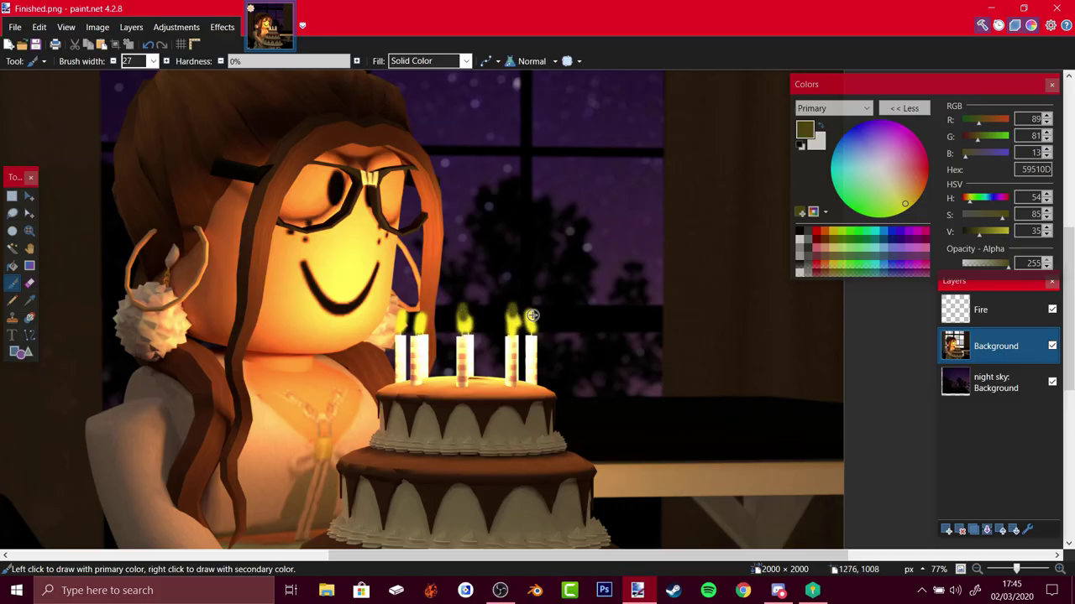
left_click(963, 347)
key("ctrl+z")
key("ctrl+z")
key("ctrl+z")
On the Fire layer, raise the primary colour's value to 100 and paint bright yellow flames over the candle wicks.
left_click(981, 309)
left_click_drag(1001, 231, 1009, 231)
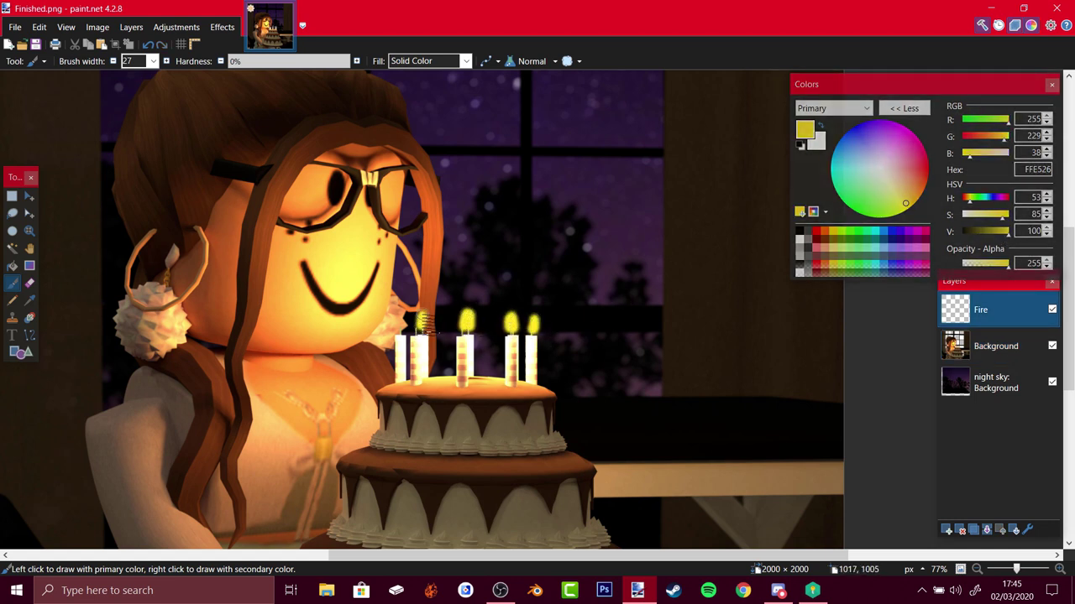
left_click_drag(403, 329, 403, 313)
Shift the primary colour to orange FFB226 by lowering green to 178, and paint the lower parts of the flames.
mouse_move(1008, 232)
left_mouse_down()
mouse_move(987, 232)
mouse_move(1008, 232)
left_mouse_up()
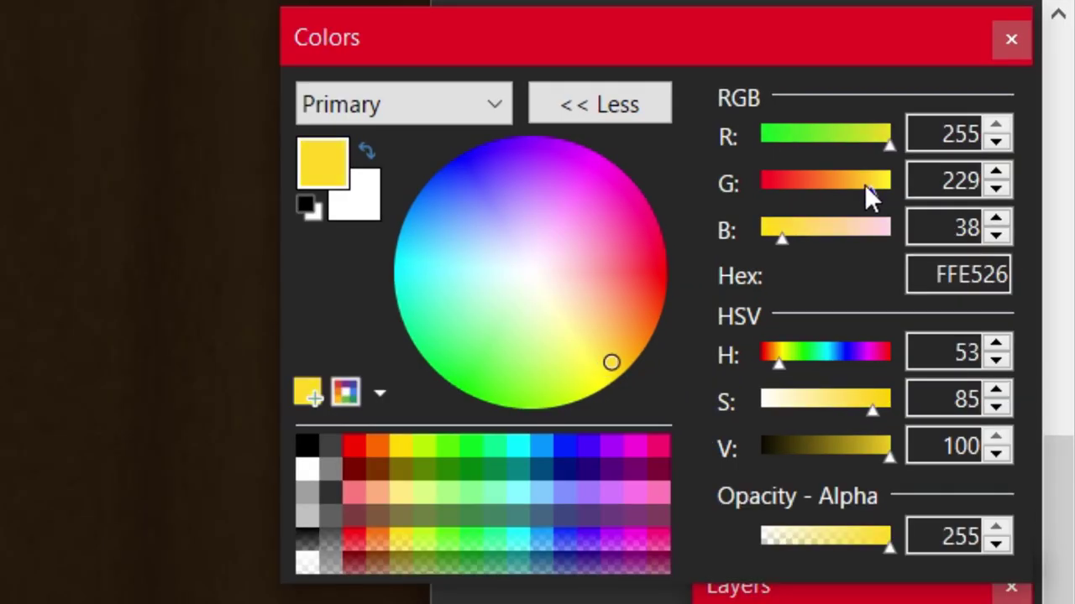
left_click_drag(998, 136, 994, 136)
left_click_drag(852, 180, 850, 179)
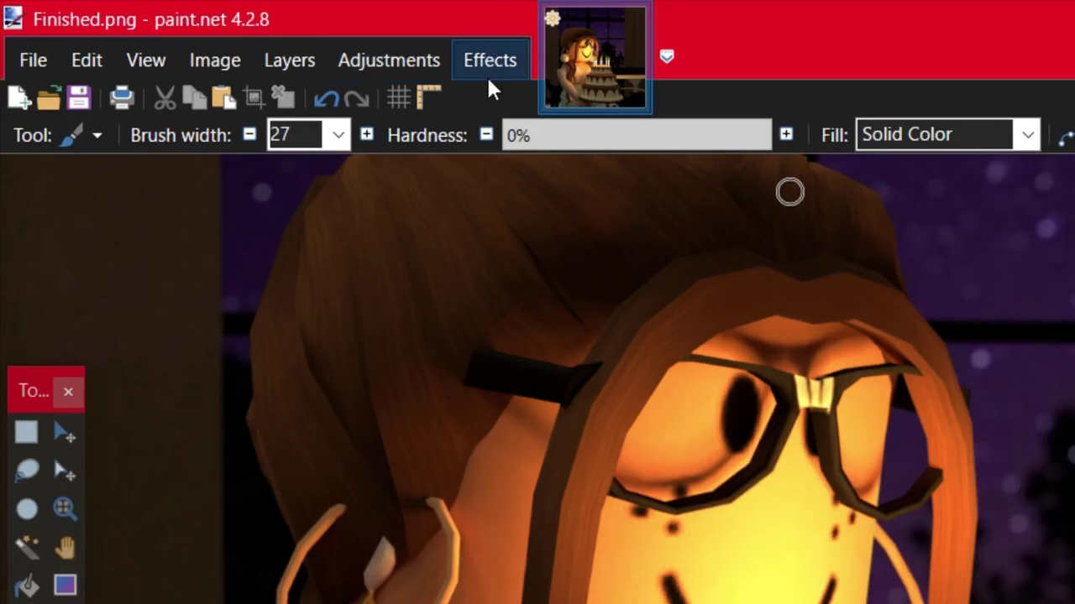
Apply a centered Motion Blur to the Fire layer at a near-vertical angle of about 88 degrees, with the distance raised above 10.
left_click(222, 28)
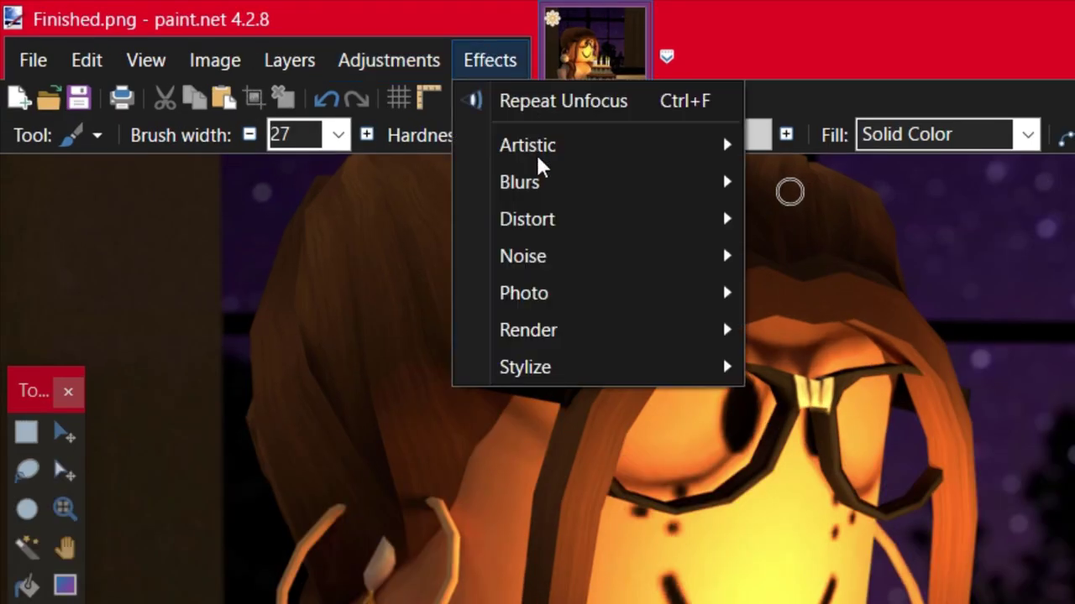
mouse_move(257, 86)
left_click(837, 257)
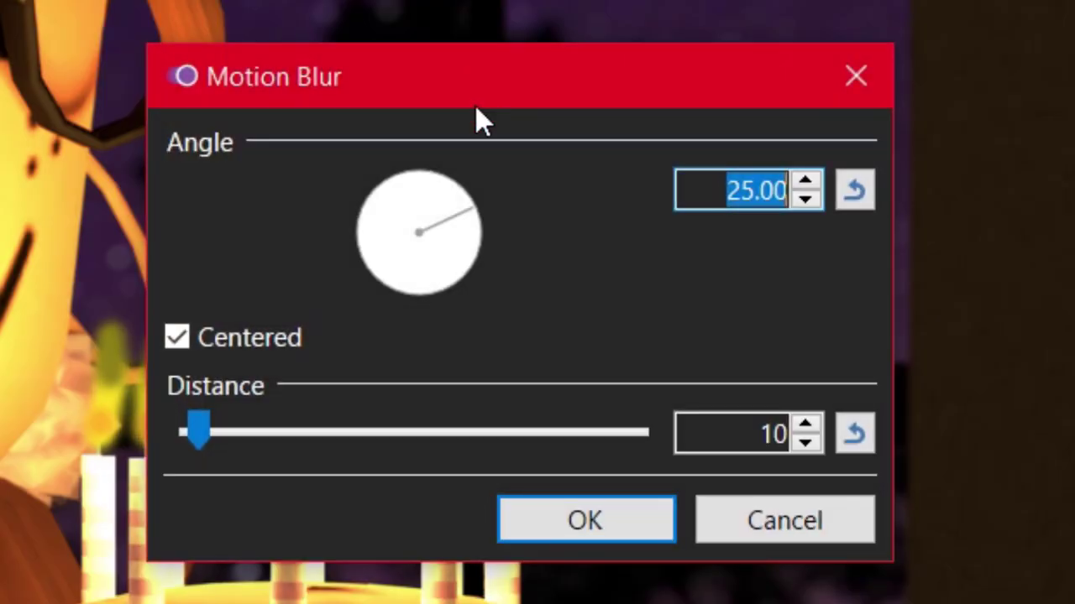
left_click_drag(436, 210, 424, 184)
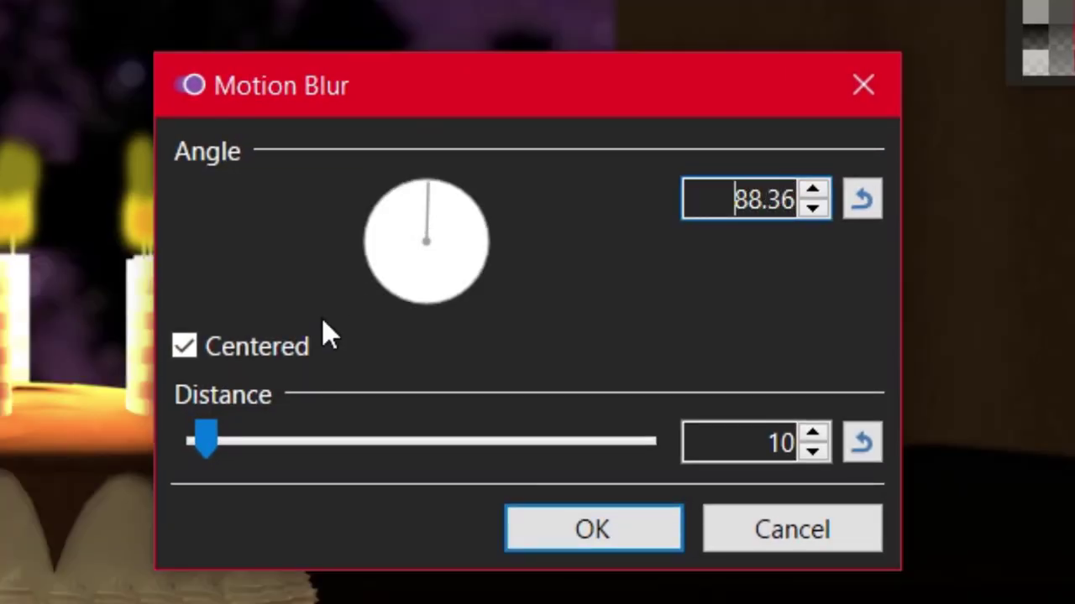
left_click_drag(210, 442, 241, 442)
left_click(597, 529)
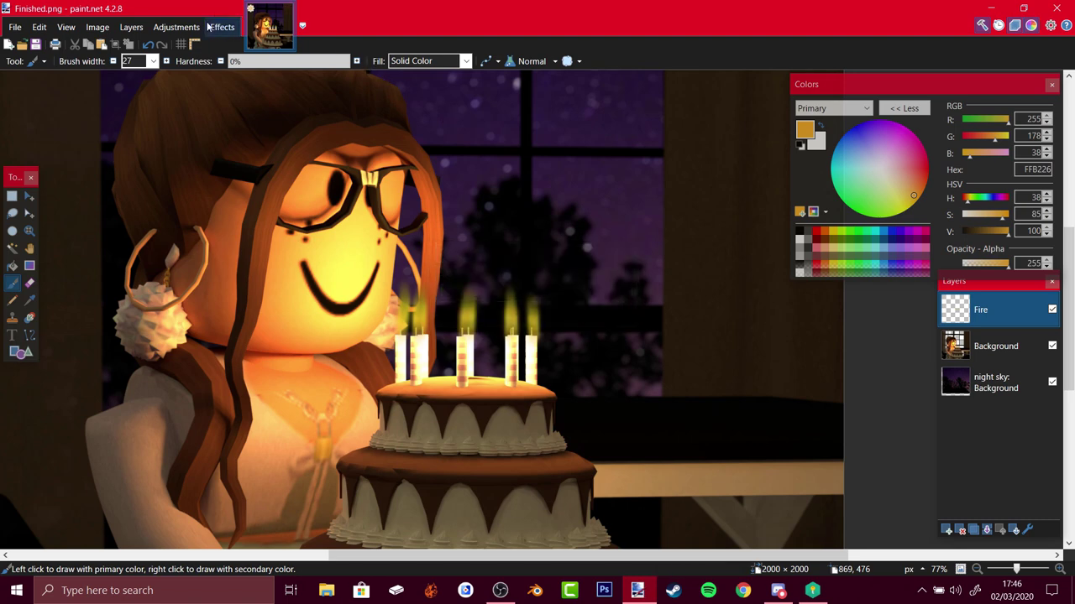
Adjust the Fire layer's hue to -3 and saturation to 200, leaving lightness at 0.
left_click(209, 27)
mouse_move(187, 20)
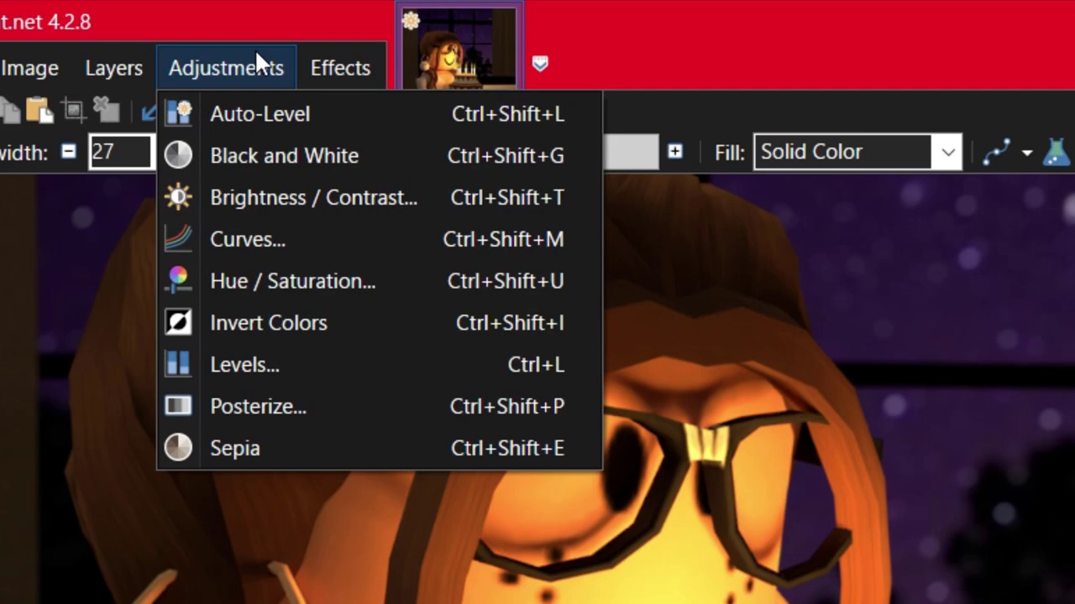
left_click(292, 283)
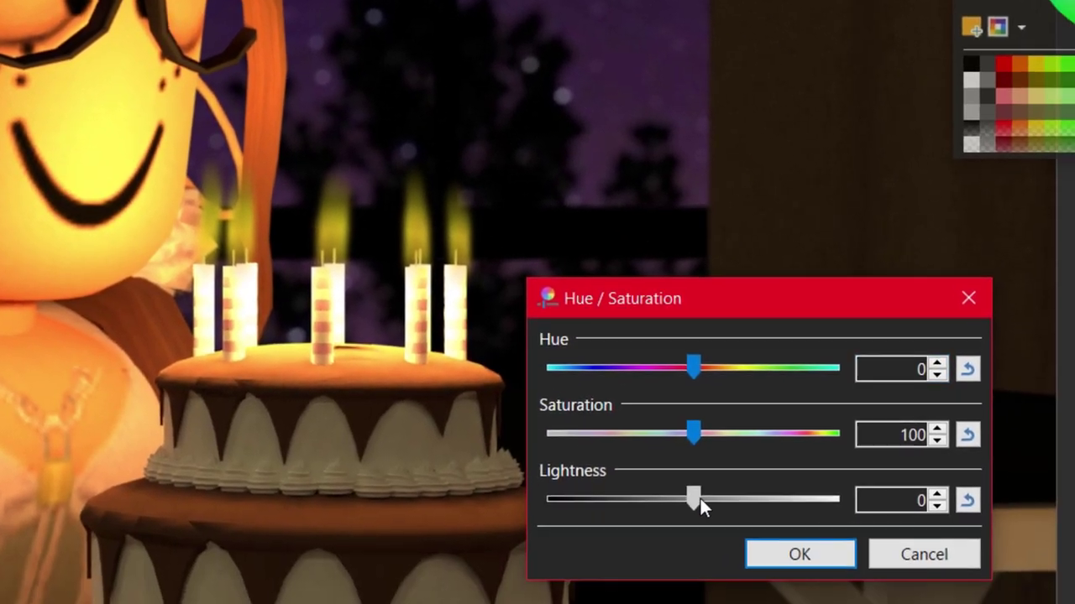
left_click_drag(820, 603, 847, 602)
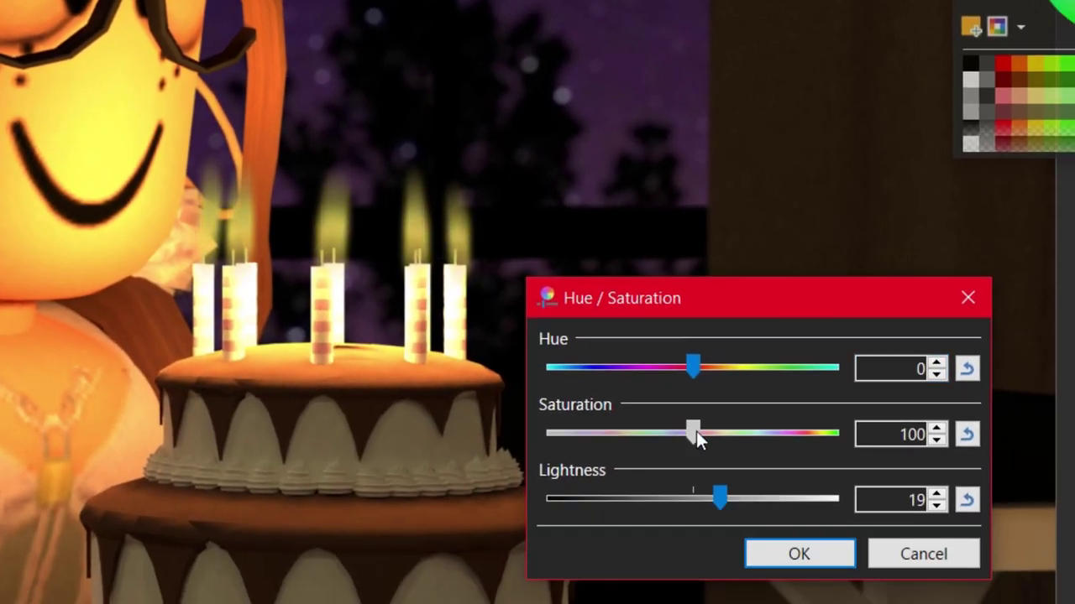
left_click_drag(822, 543, 969, 541)
mouse_move(723, 499)
left_mouse_down()
mouse_move(679, 507)
mouse_move(707, 512)
left_mouse_up()
left_click_drag(701, 369, 693, 366)
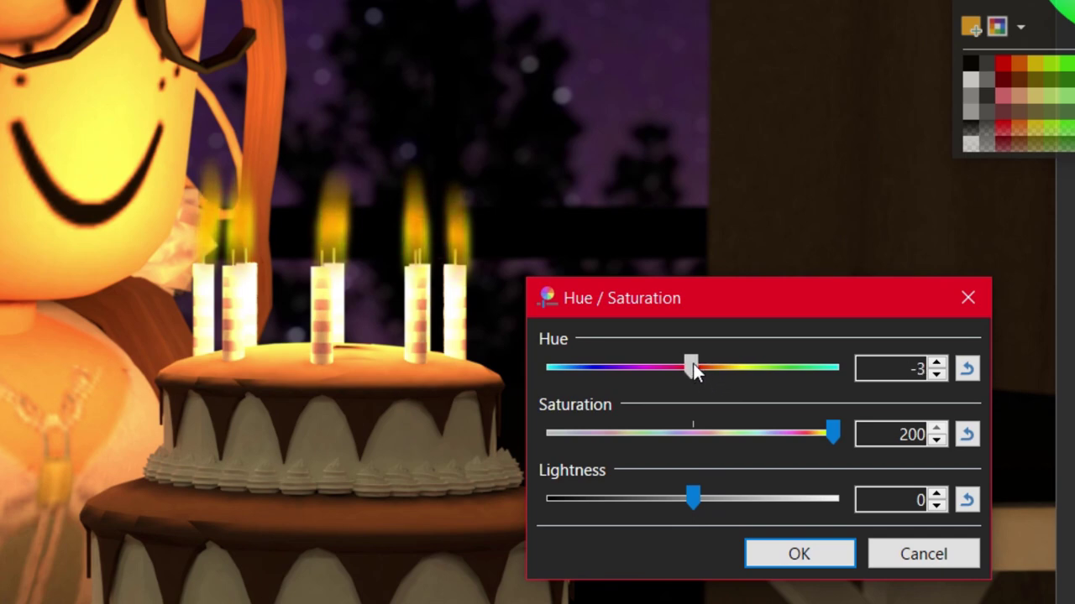
left_click(819, 555)
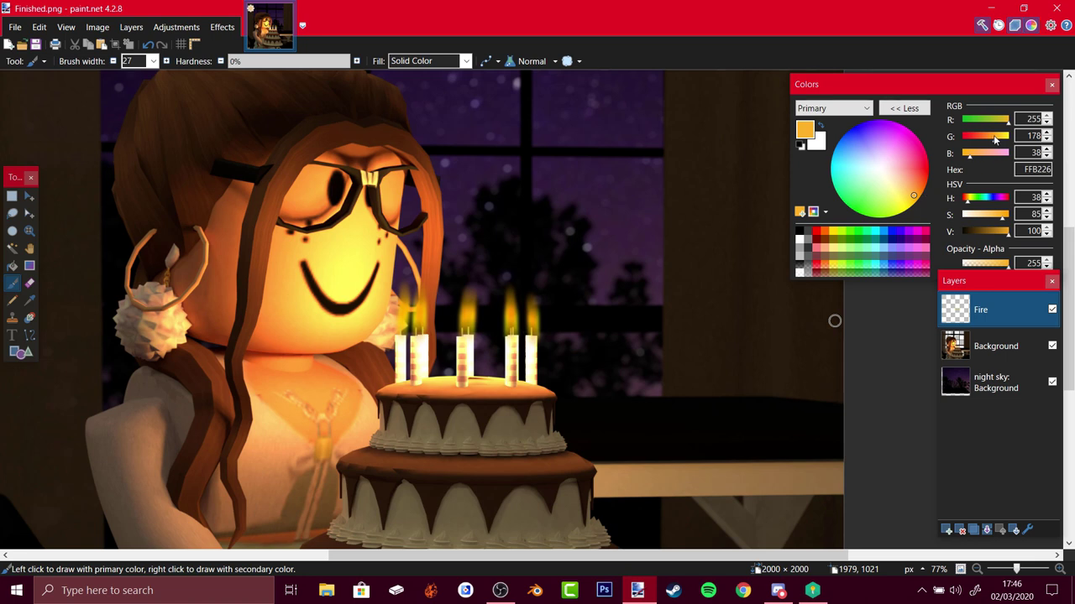
Set the primary colour to pure yellow FFFF00 and paint bright cores into the candle flames.
left_click_drag(994, 138, 1020, 139)
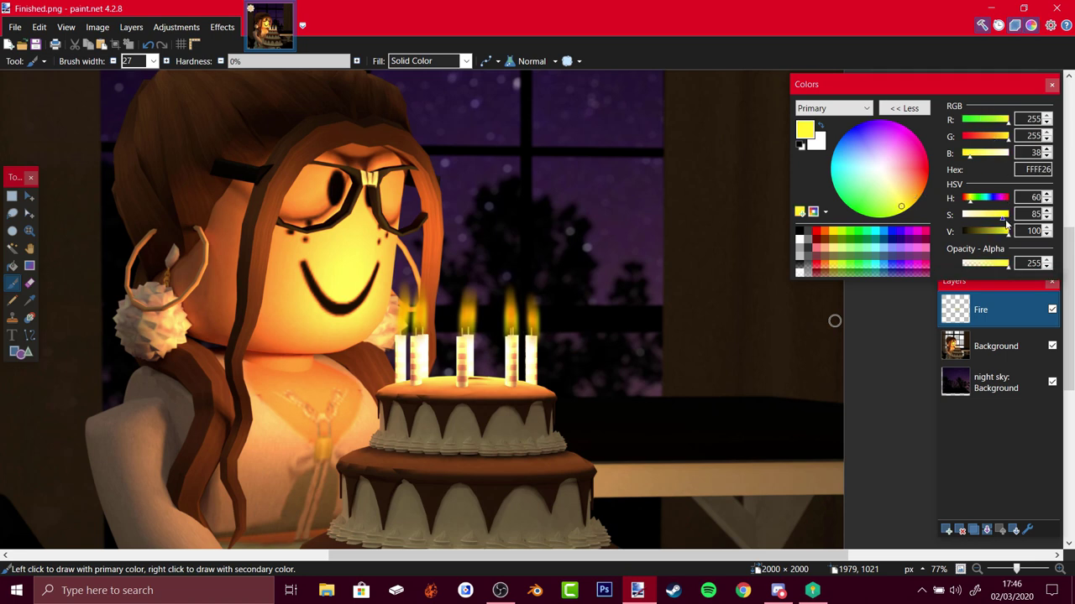
mouse_move(1012, 216)
left_mouse_down()
mouse_move(962, 215)
mouse_move(1012, 216)
left_mouse_up()
left_click_drag(403, 311, 402, 318)
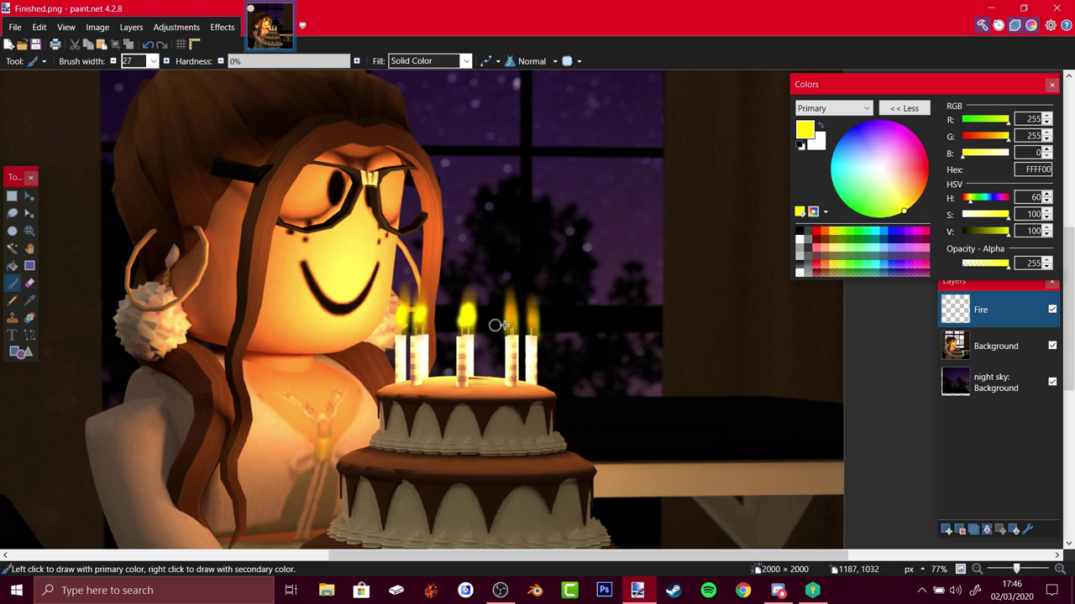
Apply a centered Motion Blur to the Fire layer with an angle of 90 and a distance of 51.
left_click(222, 27)
mouse_move(240, 82)
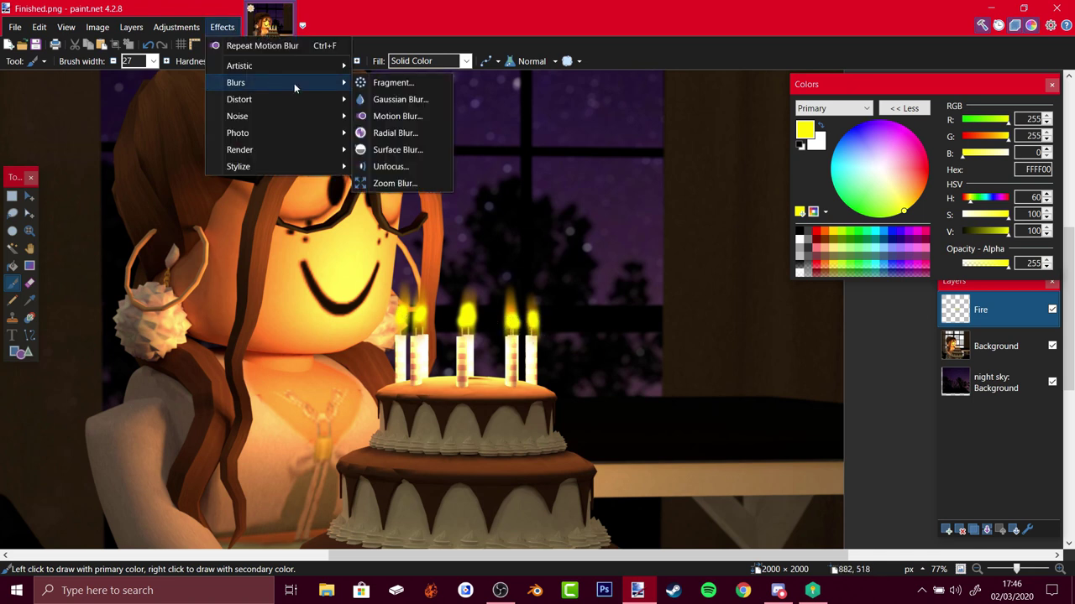
left_click(412, 118)
left_click_drag(497, 213, 669, 244)
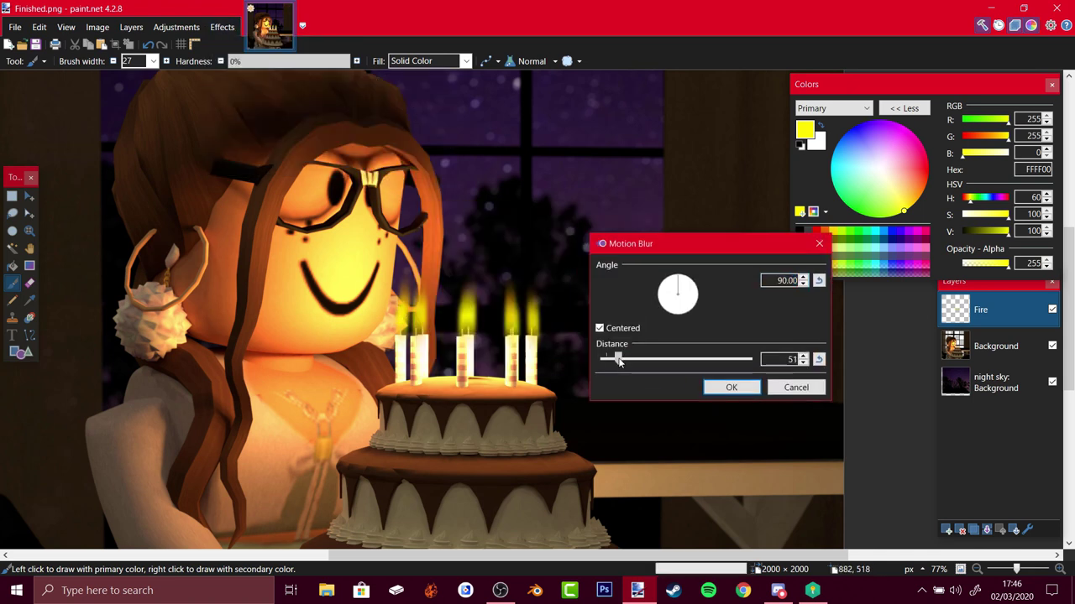
left_click(731, 387)
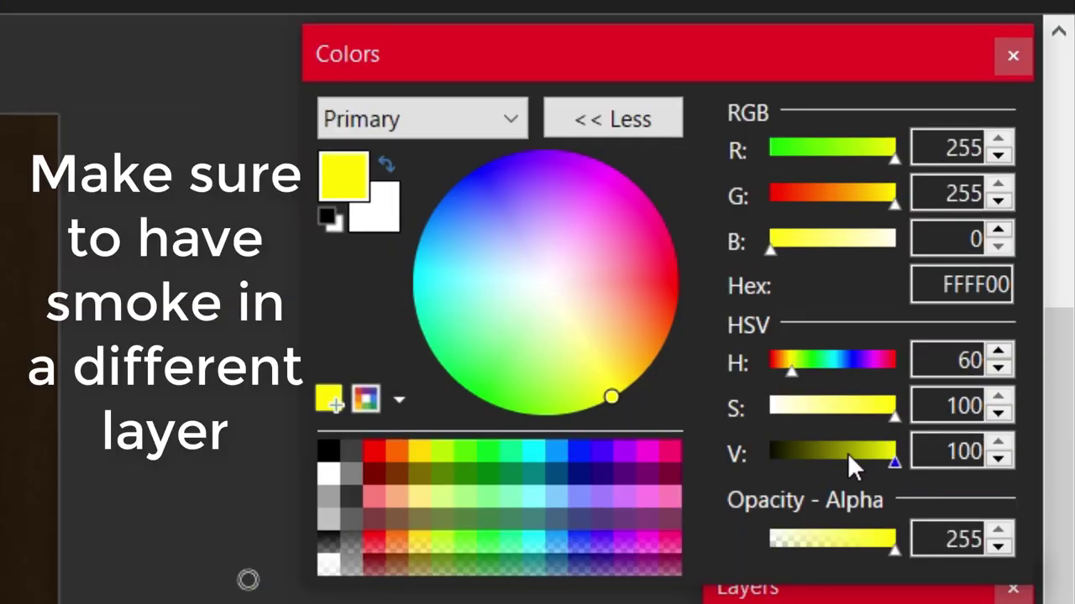
Paint wavy smoke trails rising from the candles in dark olive 4F4F00 at opacity 75 with a brush width of 52.
left_click_drag(847, 453, 811, 504)
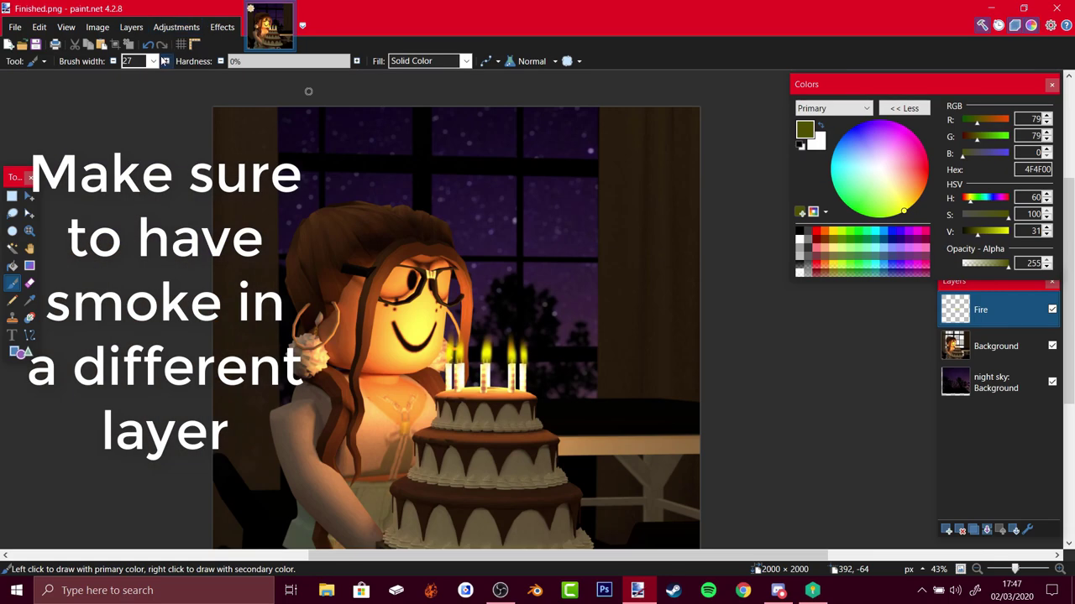
left_click_drag(893, 542, 825, 518)
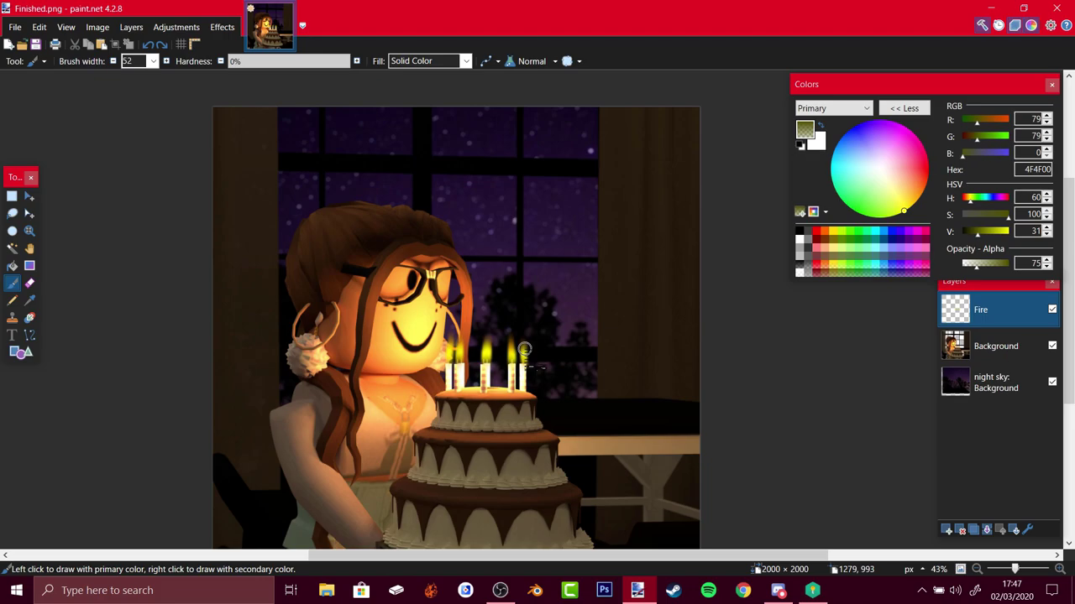
left_click_drag(527, 357, 535, 274)
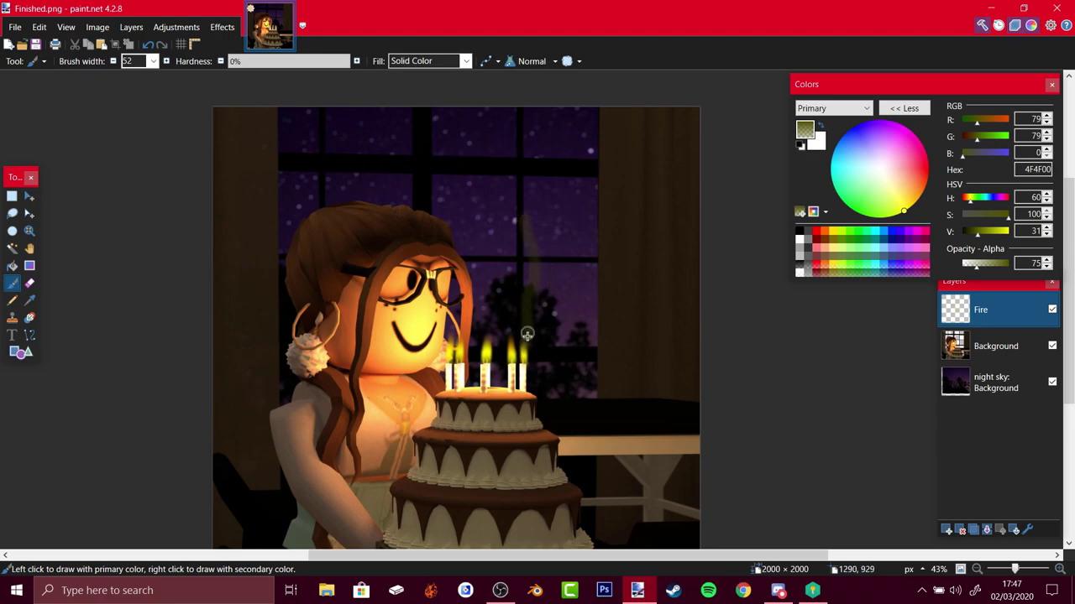
left_click_drag(526, 334, 517, 238)
mouse_move(485, 346)
left_mouse_down()
mouse_move(477, 219)
mouse_move(501, 123)
left_mouse_up()
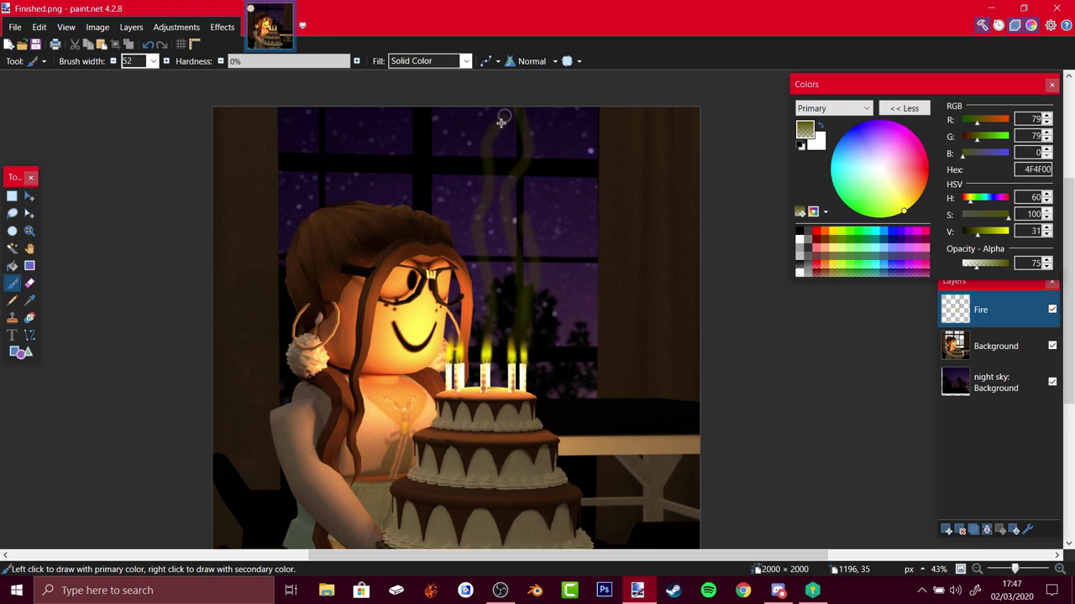
mouse_move(461, 353)
left_mouse_down()
mouse_move(467, 180)
mouse_move(461, 250)
mouse_move(493, 331)
mouse_move(487, 143)
left_mouse_up()
left_click_drag(508, 340, 504, 113)
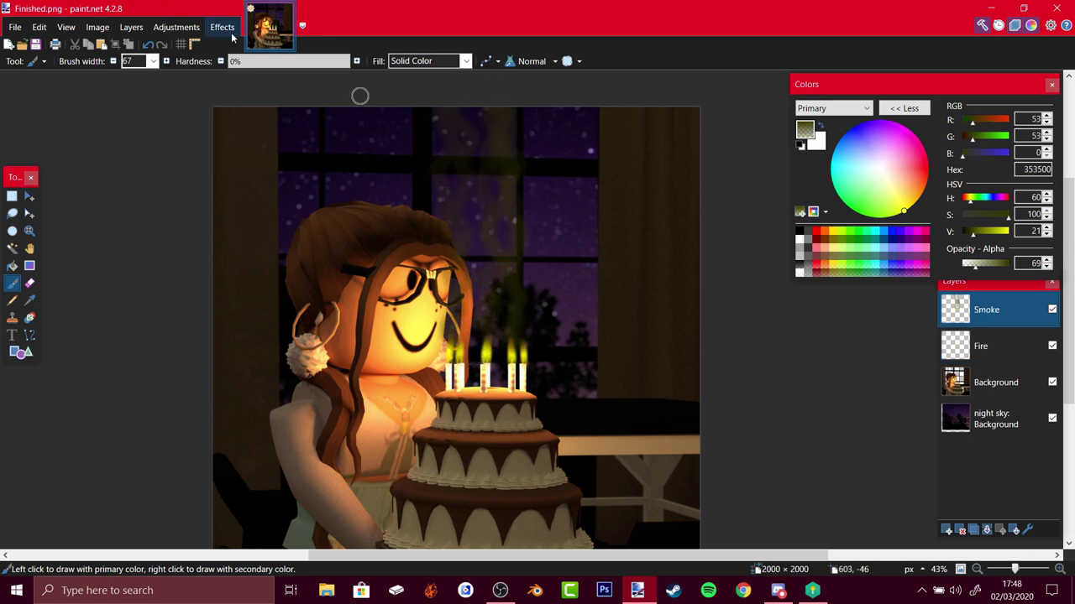
Apply a Gaussian Blur with radius 69 to the Smoke layer and compare the image with the layer hidden and shown.
left_click(223, 27)
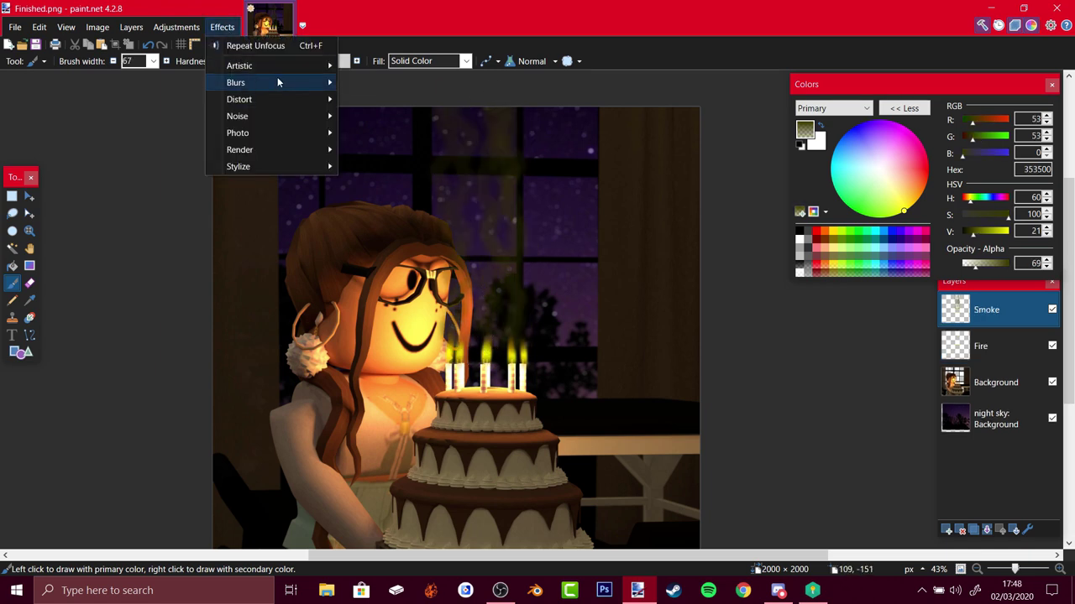
mouse_move(278, 82)
left_click(413, 100)
left_click_drag(555, 254, 705, 288)
left_click_drag(578, 323, 631, 348)
left_click(704, 348)
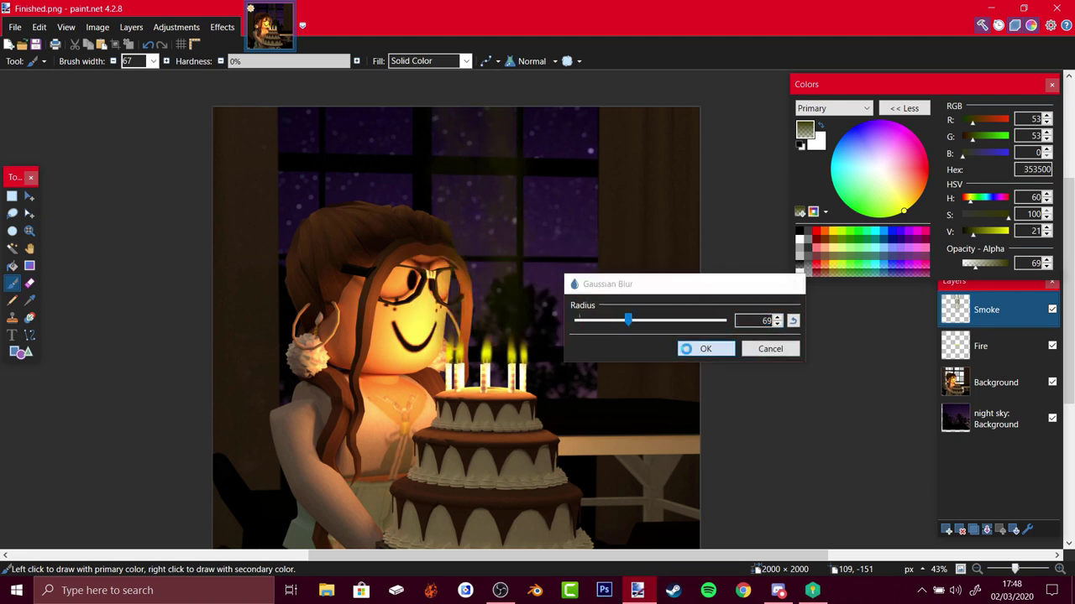
left_click(1052, 310)
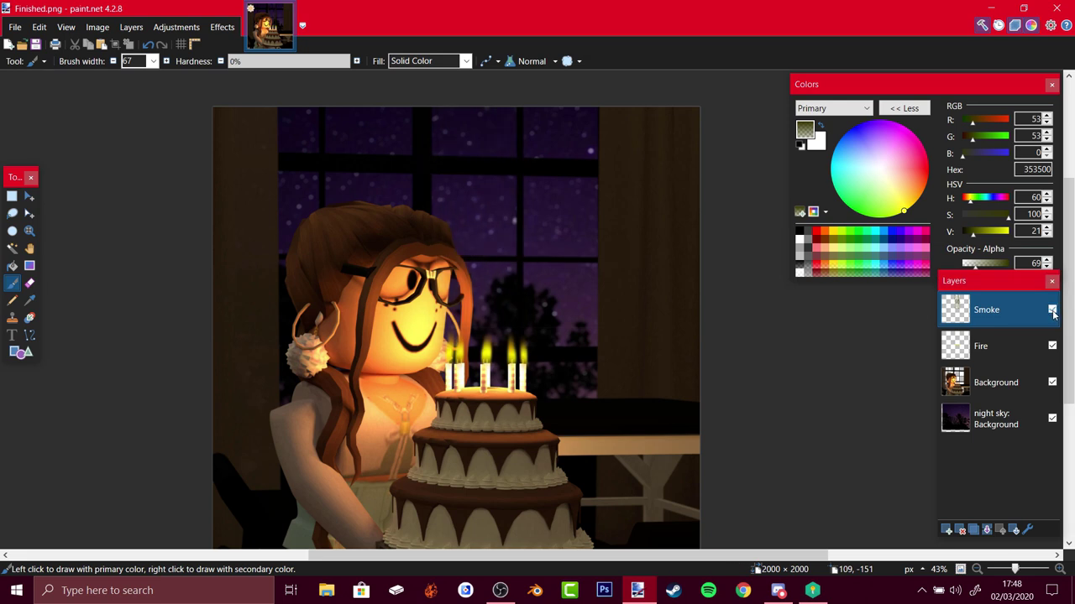
left_click(1053, 312)
Add a new layer above Smoke, set its blend mode to Overlay and name it Overlay fire.
left_click(945, 529)
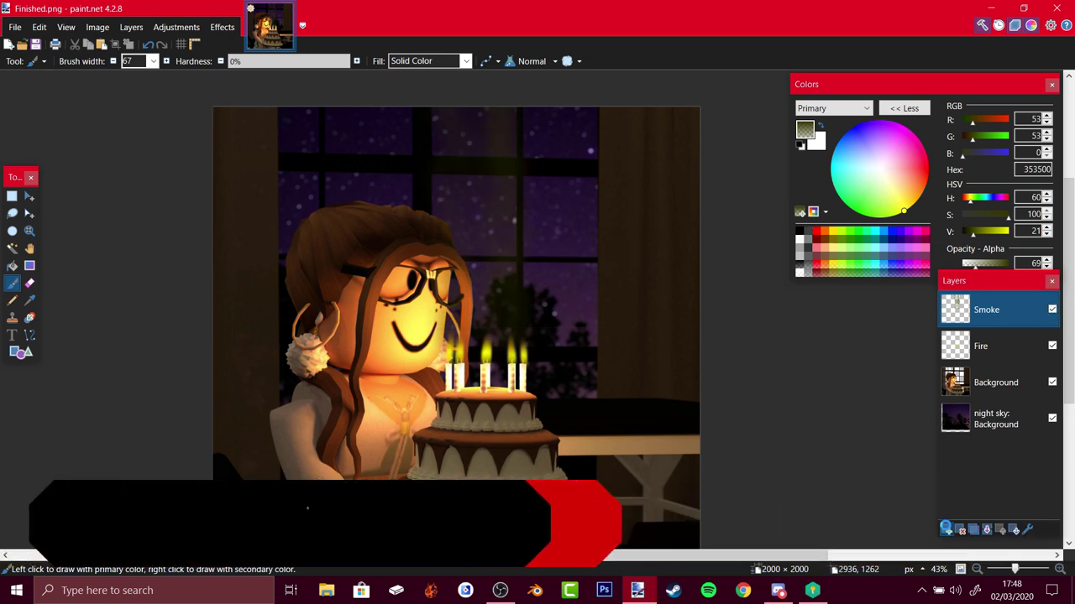
left_click(946, 529)
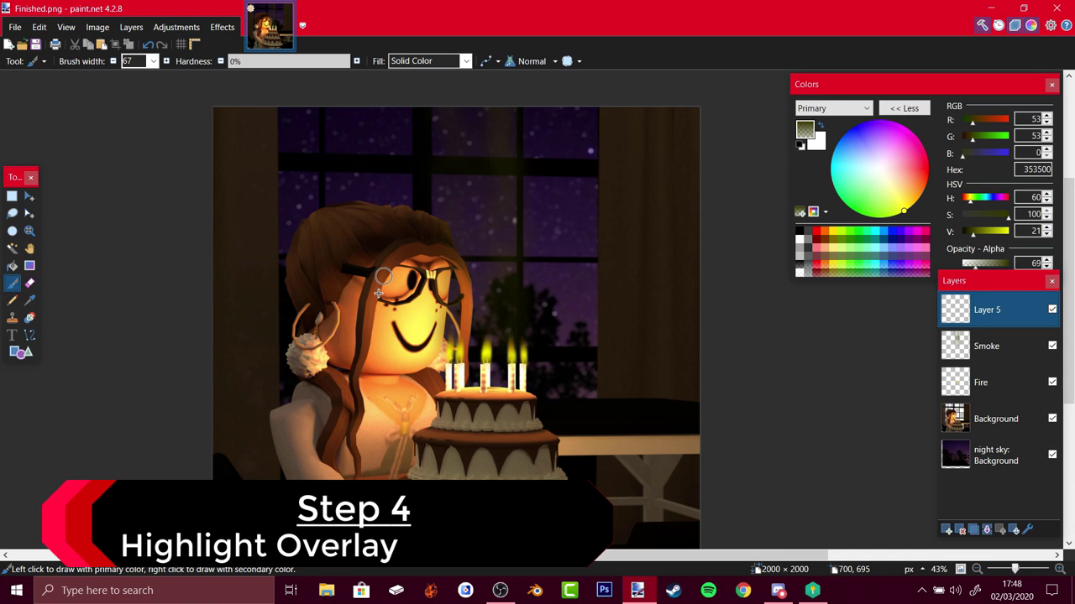
scroll(375, 394, "down", 2)
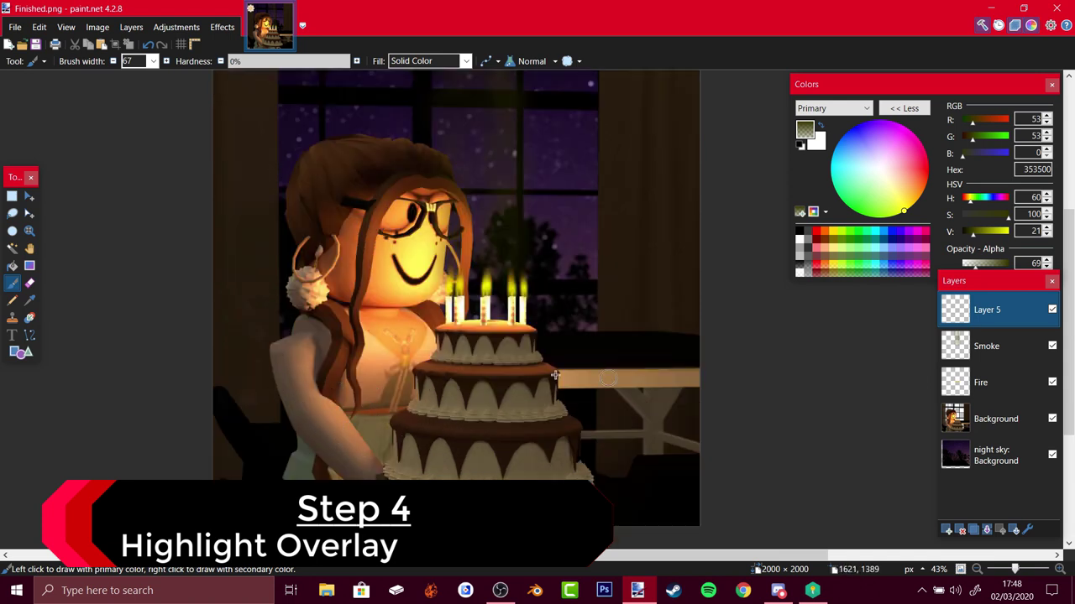
left_click(1031, 529)
left_click(487, 299)
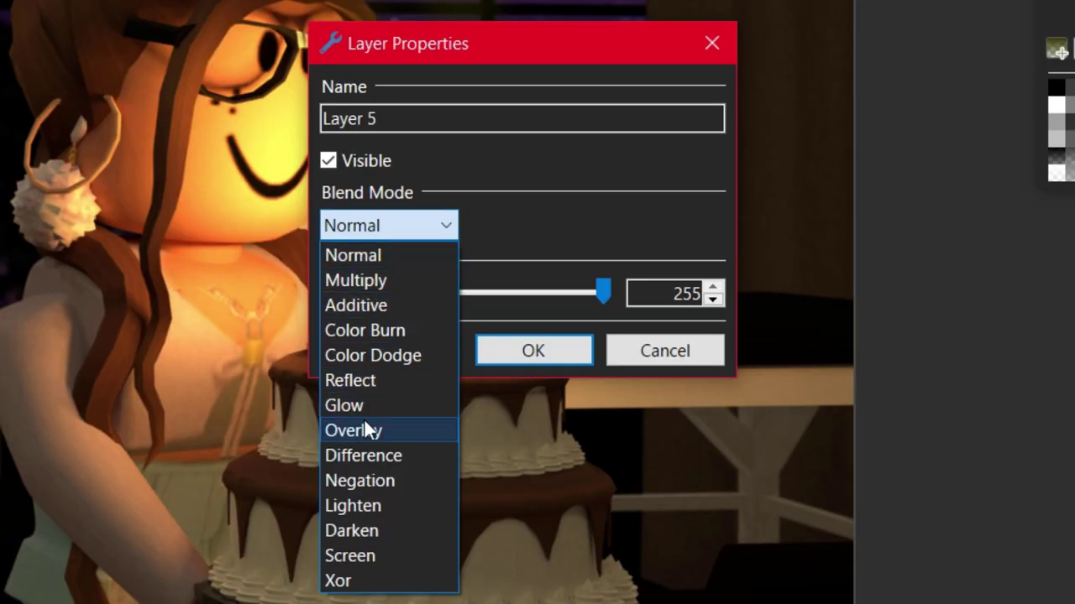
left_click(0, 305)
left_click_drag(379, 119, 267, 126)
type("Overl")
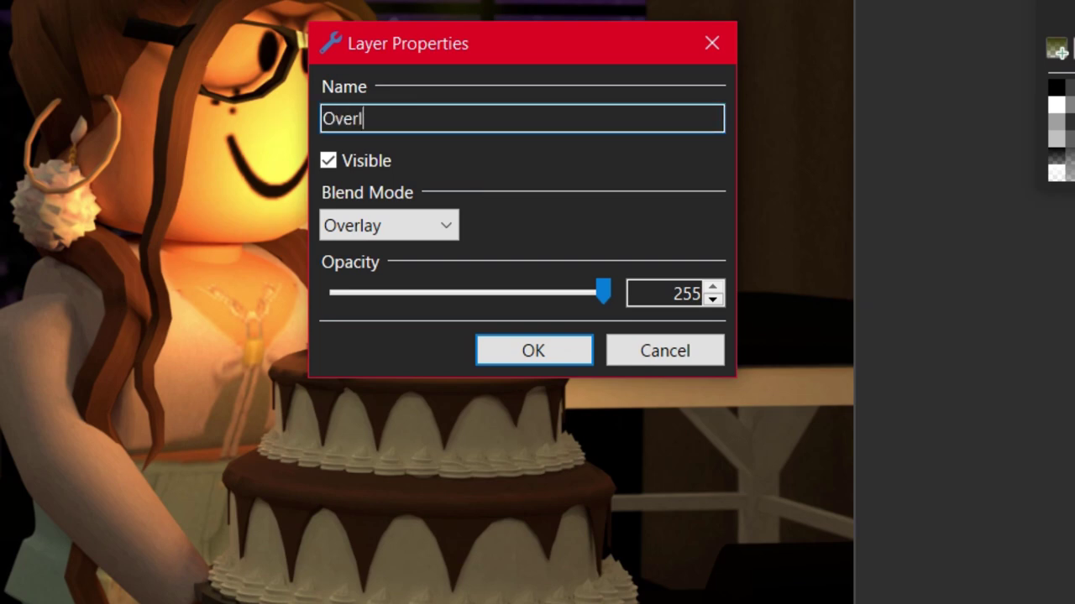
type("ay fire")
key("Return")
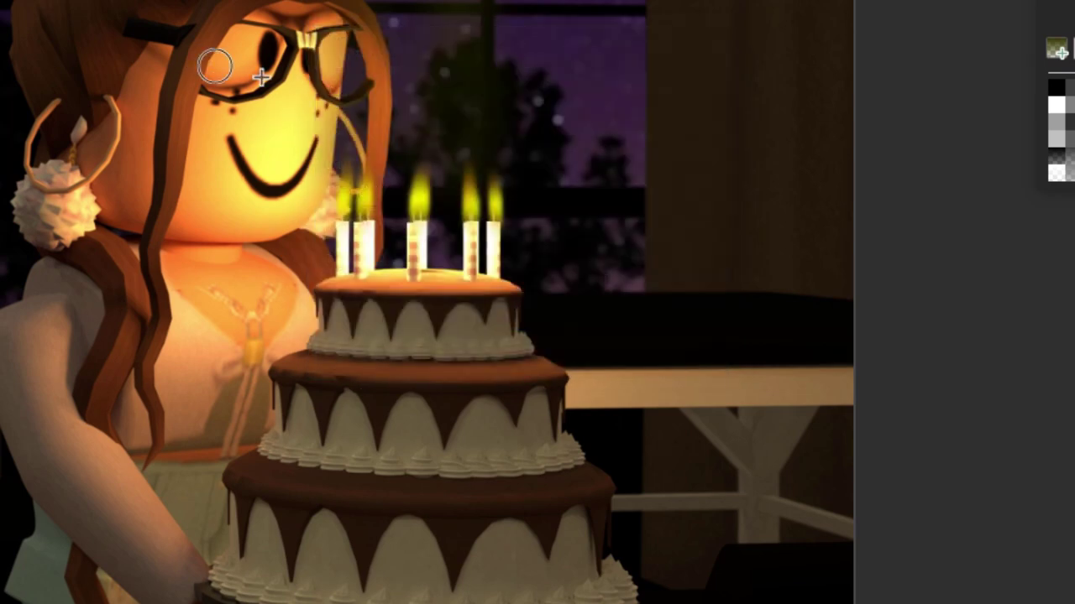
Sample bright yellow FFFD00 from a candle flame on the Fire layer, ready for the Paintbrush on the Overlay fire layer.
scroll(426, 256, "up", 2)
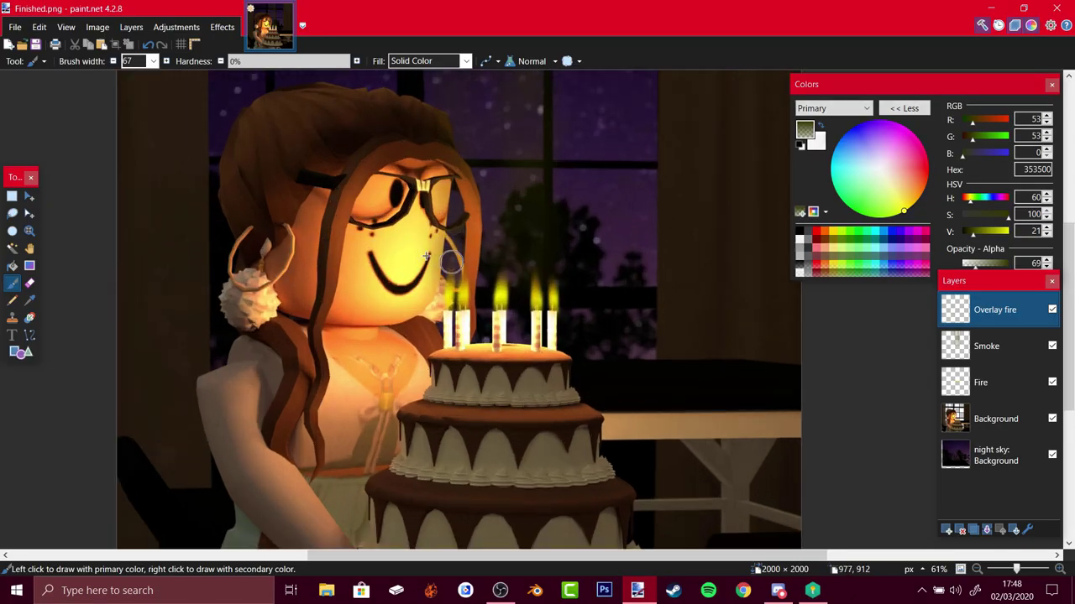
left_click(29, 300)
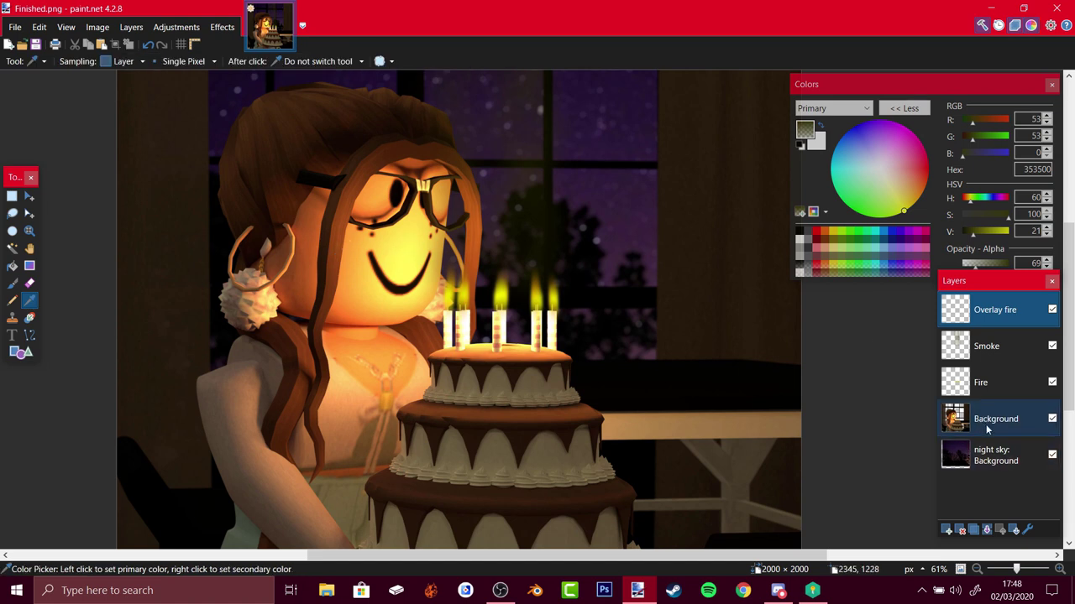
left_click(958, 415)
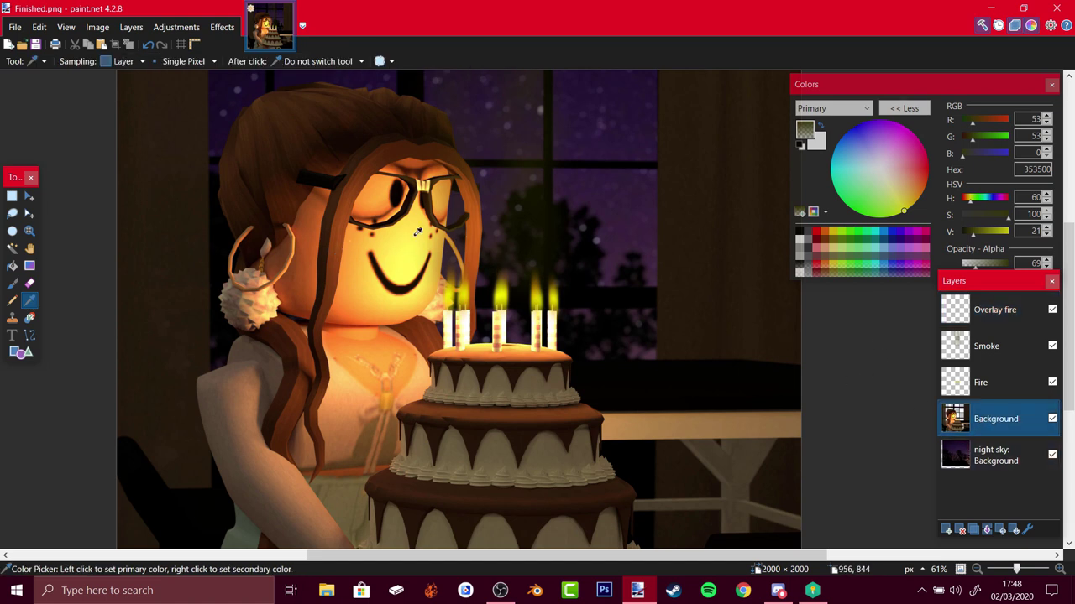
left_click(502, 294)
left_click(951, 382)
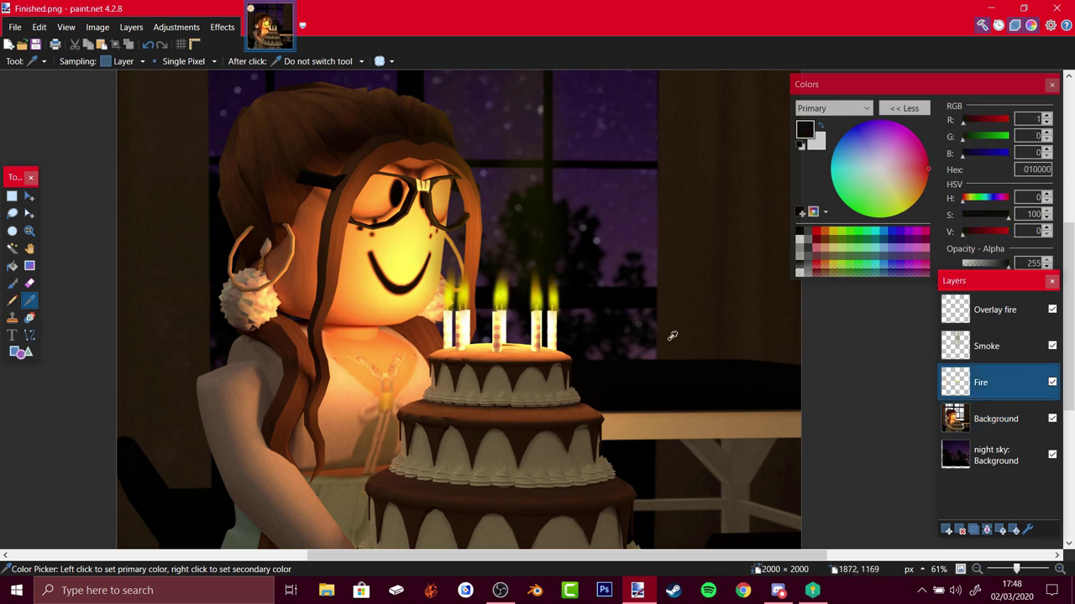
left_click(502, 294)
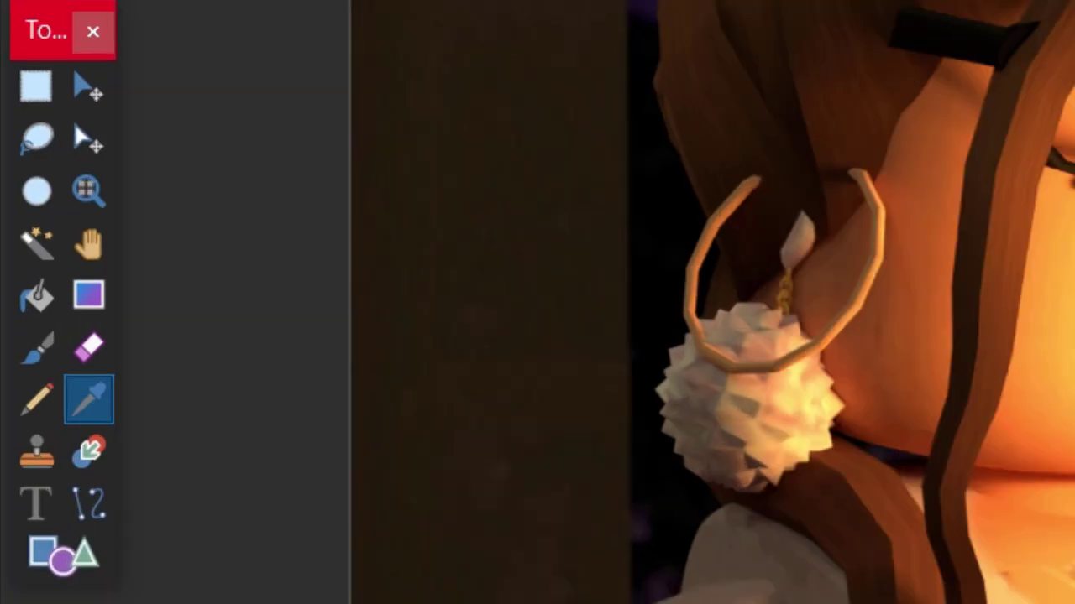
left_click(46, 344)
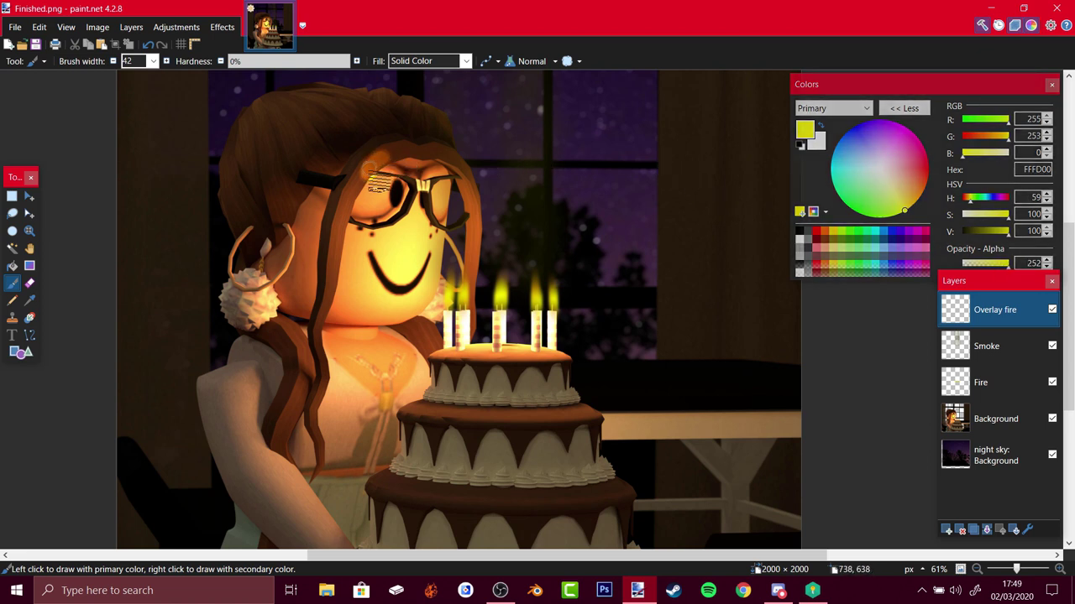
Paint yellow firelight along the front hair strands framing the face with a brush width of 57.
scroll(361, 185, "up", 2)
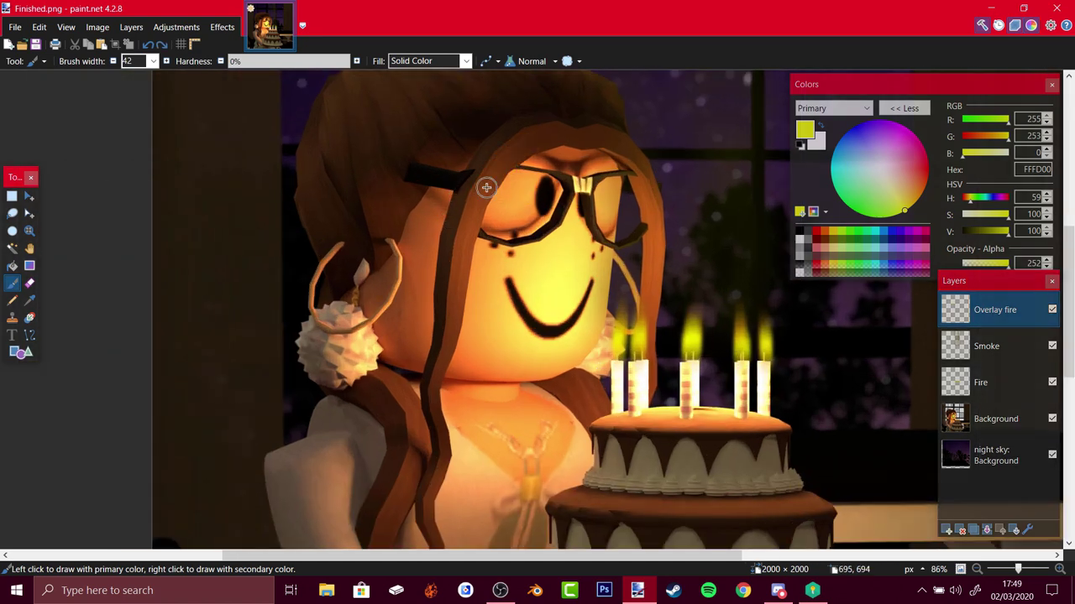
left_click(166, 62)
mouse_move(534, 144)
left_mouse_down()
mouse_move(566, 134)
mouse_move(654, 269)
mouse_move(654, 389)
left_mouse_up()
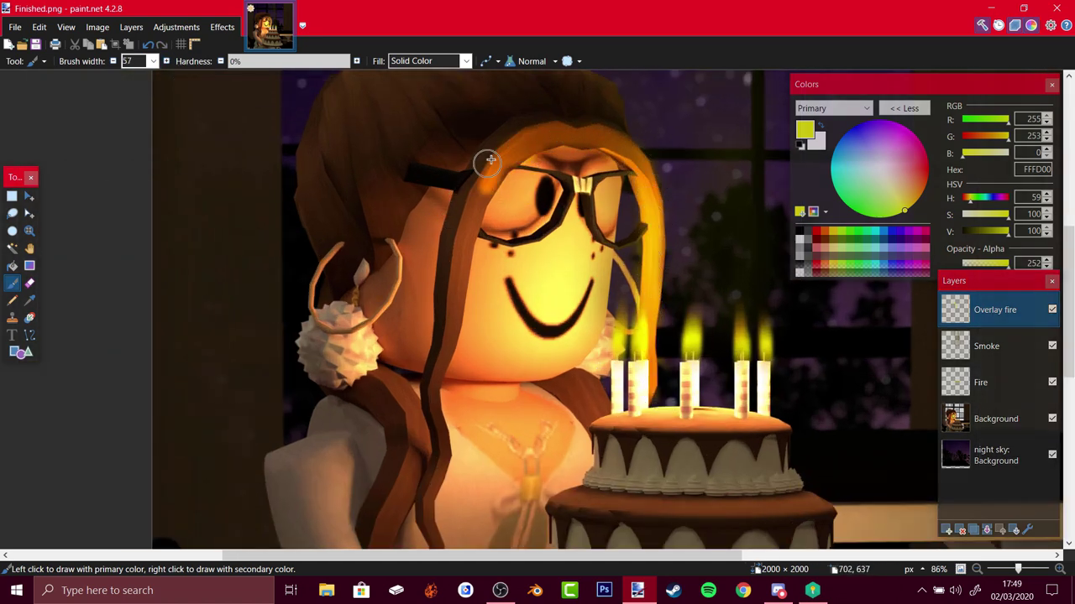
mouse_move(502, 162)
left_mouse_down()
mouse_move(438, 386)
mouse_move(433, 522)
left_mouse_up()
Paint yellow highlights on the lower hair lock and the near earring, reducing the brush width to 12 for the thin hoop.
scroll(431, 336, "down", 3)
mouse_move(388, 366)
left_mouse_down()
mouse_move(407, 199)
mouse_move(349, 243)
mouse_move(358, 197)
mouse_move(393, 195)
mouse_move(401, 130)
left_mouse_up()
scroll(378, 202, "up", 1)
left_click(112, 61)
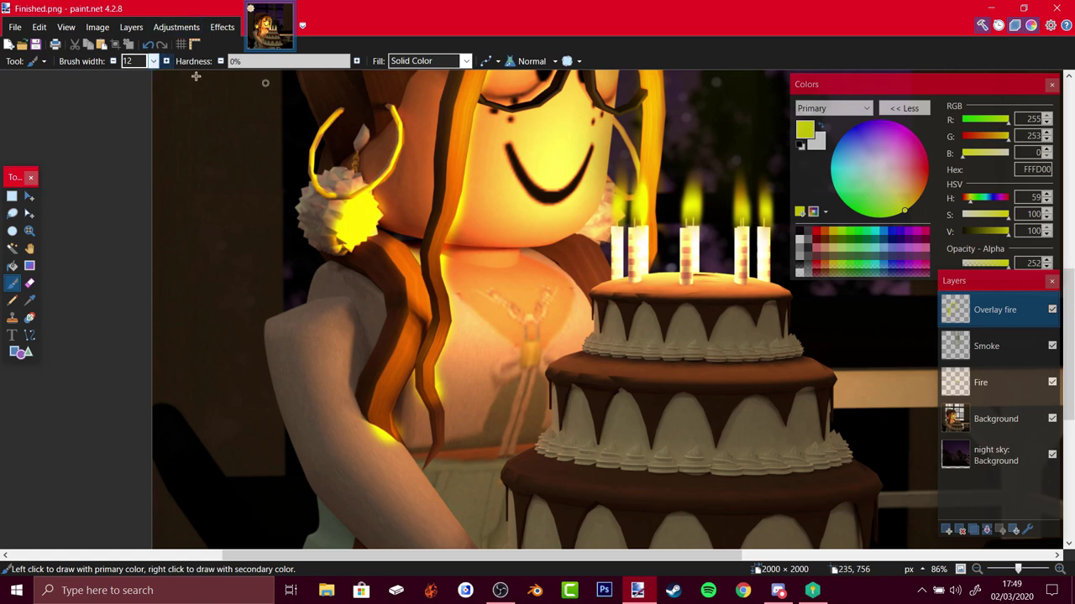
Paint broad yellow light down the arm and over the chest, enlarging the brush width to 117.
scroll(196, 76, "down", 1)
left_click(167, 62)
mouse_move(342, 268)
left_mouse_down()
mouse_move(382, 395)
mouse_move(458, 503)
left_mouse_up()
left_click(166, 61)
mouse_move(471, 213)
left_mouse_down()
mouse_move(555, 229)
mouse_move(478, 287)
mouse_move(471, 338)
left_mouse_up()
scroll(491, 374, "down", 2)
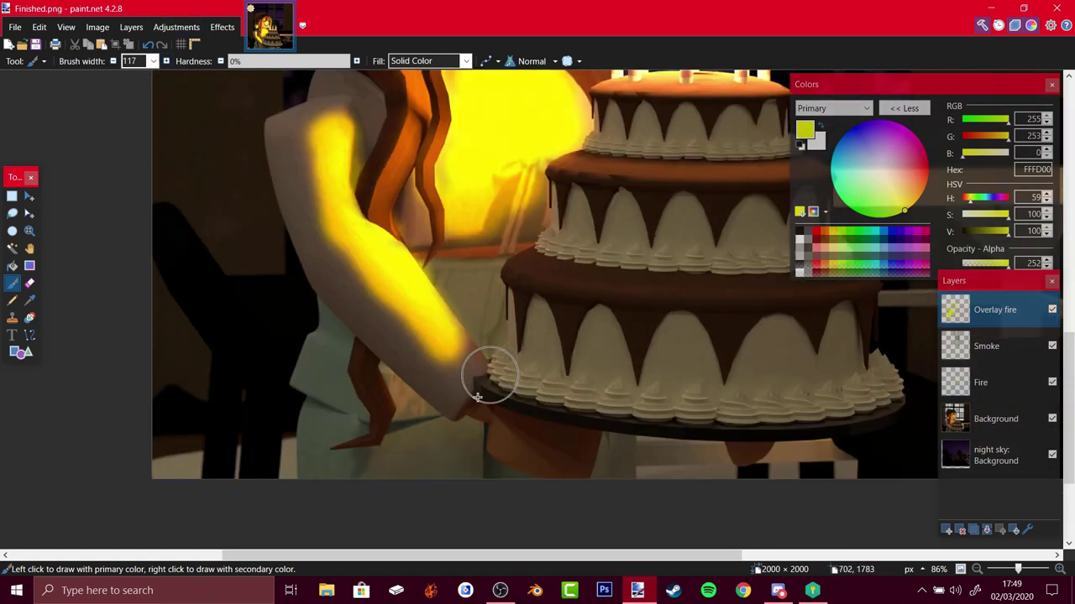
Paint yellow highlights on the far earring's pom-pom and hoop, reducing the brush width to 12 for the hoop.
scroll(595, 352, "up", 2)
scroll(594, 336, "down", 2)
scroll(594, 310, "up", 1)
scroll(594, 310, "right", 5)
left_click(112, 61)
left_click_drag(262, 251, 277, 219)
left_click(112, 61)
left_click_drag(277, 149, 296, 173)
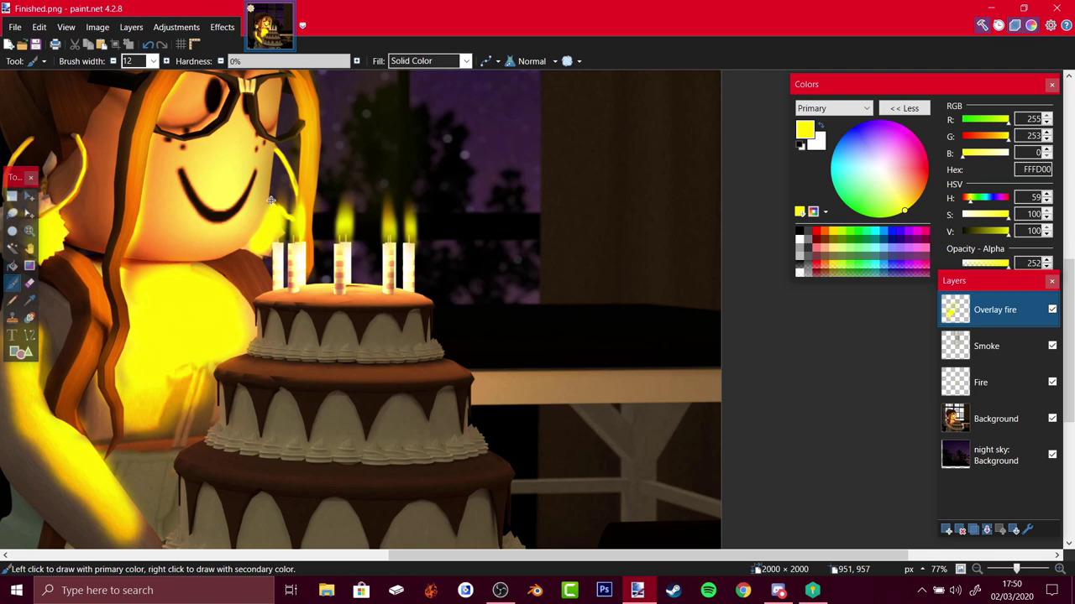
Lower the yellow's opacity to 175 and paint the face and the tabletop edge with a brush width of 87.
scroll(271, 201, "up", 2)
left_click(166, 61)
key("ctrl+z")
left_click(994, 265)
mouse_move(166, 303)
left_mouse_down()
mouse_move(199, 316)
mouse_move(249, 223)
mouse_move(195, 163)
mouse_move(266, 159)
left_mouse_up()
scroll(602, 448, "down", 1)
mouse_move(489, 388)
left_mouse_down()
mouse_move(522, 388)
mouse_move(484, 389)
left_mouse_up()
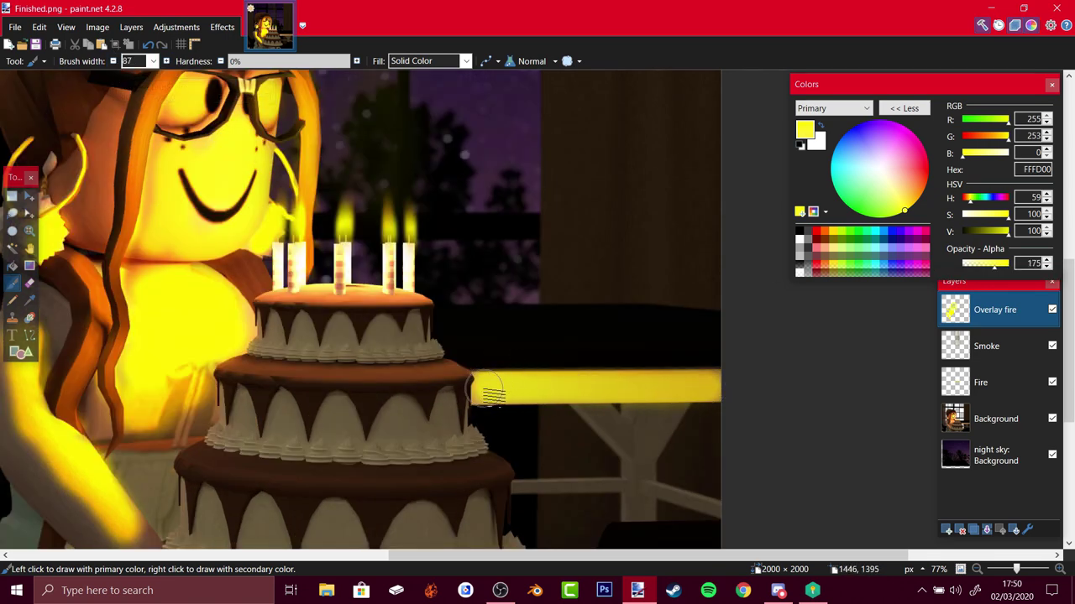
Paint yellow light on the surface beneath the cake and on the upper cake tiers with a brush width of 67.
scroll(476, 453, "down", 2)
left_click(113, 61)
left_click_drag(458, 489, 360, 488)
scroll(419, 403, "up", 2)
left_click_drag(312, 300, 279, 295)
left_click_drag(254, 372, 458, 374)
scroll(534, 288, "down", 3)
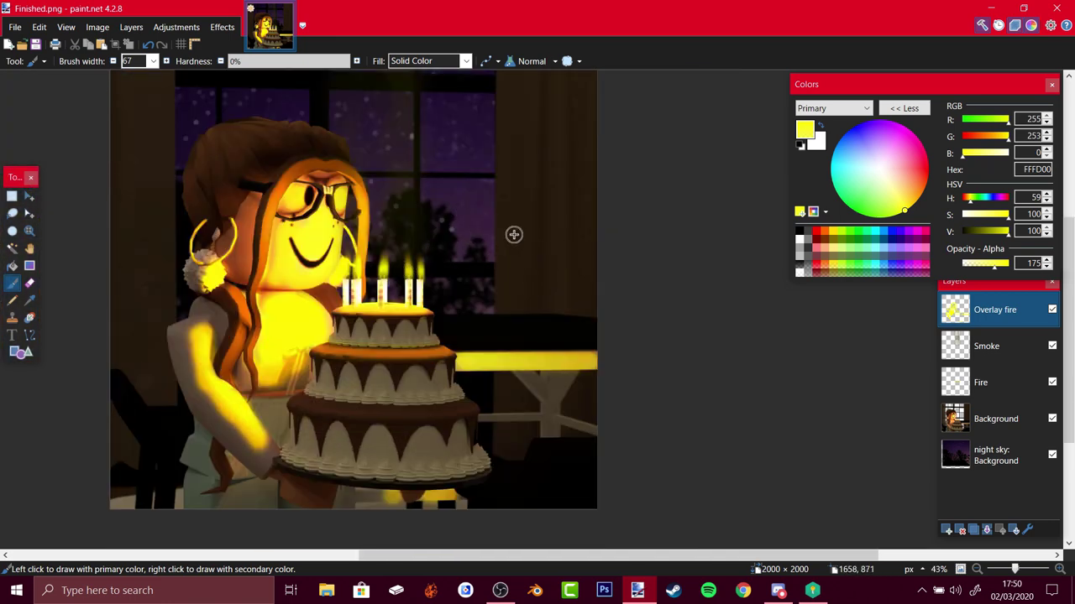
scroll(625, 229, "up", 3)
Apply a Gaussian Blur with radius 127 to the Overlay fire layer and compare the image with the layer hidden and shown.
left_click(221, 27)
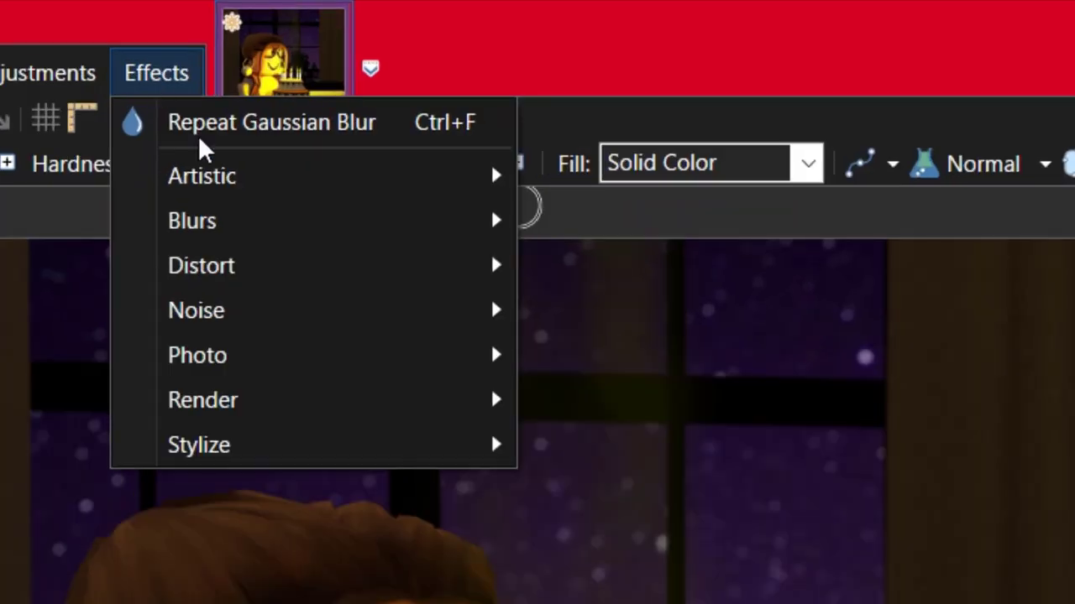
mouse_move(250, 85)
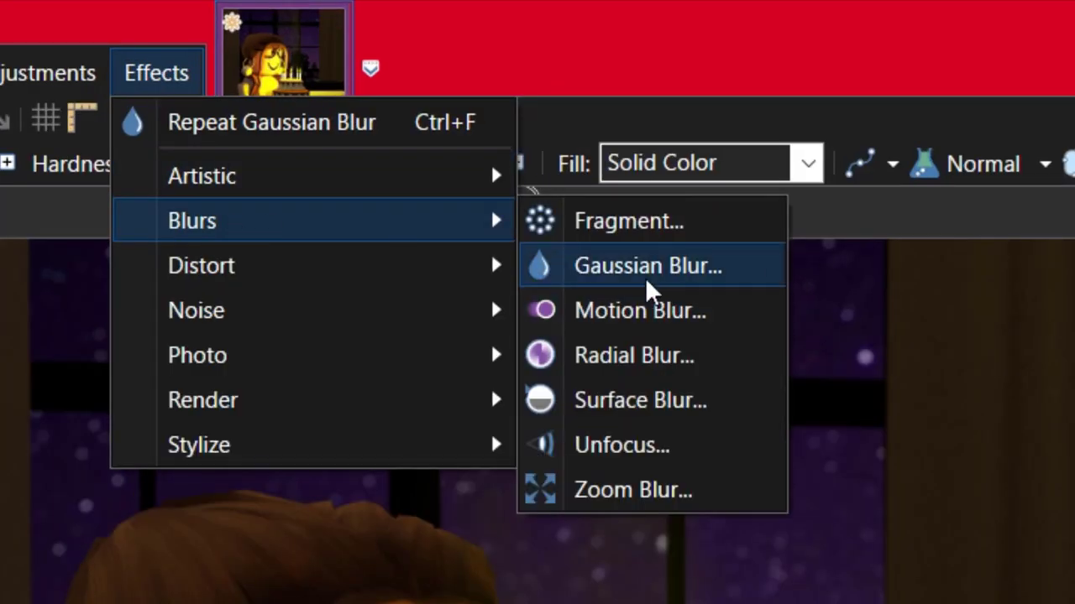
left_click(646, 282)
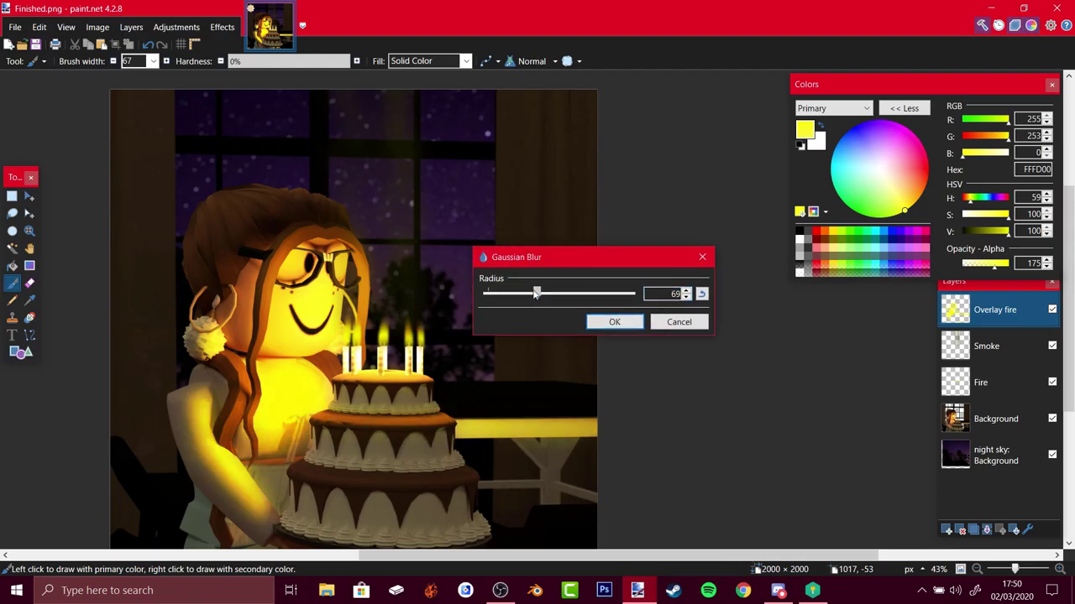
left_click_drag(536, 293, 580, 294)
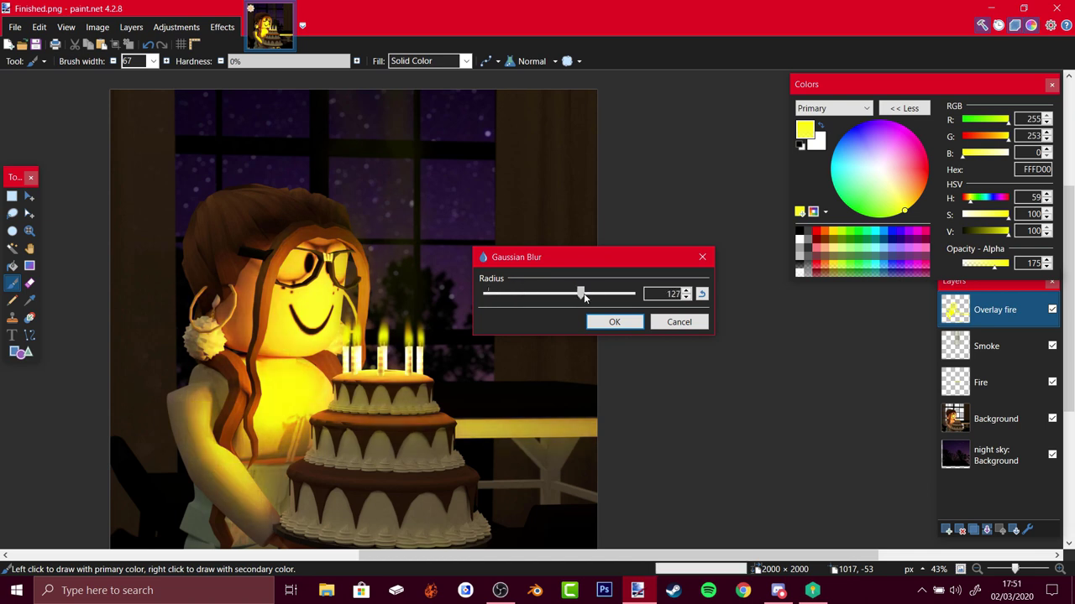
left_click(614, 321)
left_click(1052, 310)
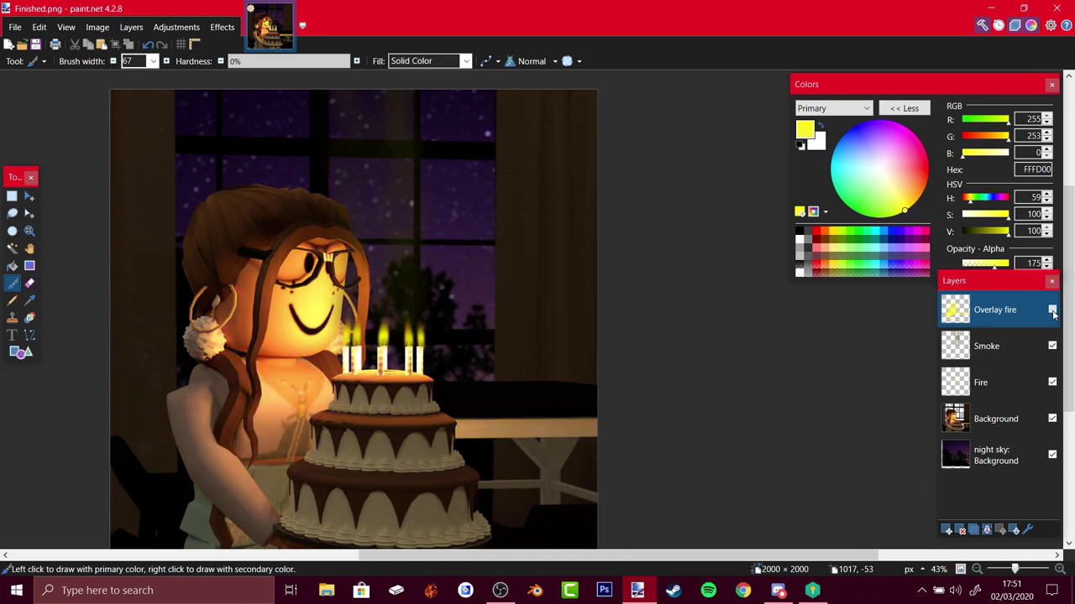
left_click(1052, 310)
left_click(1052, 310)
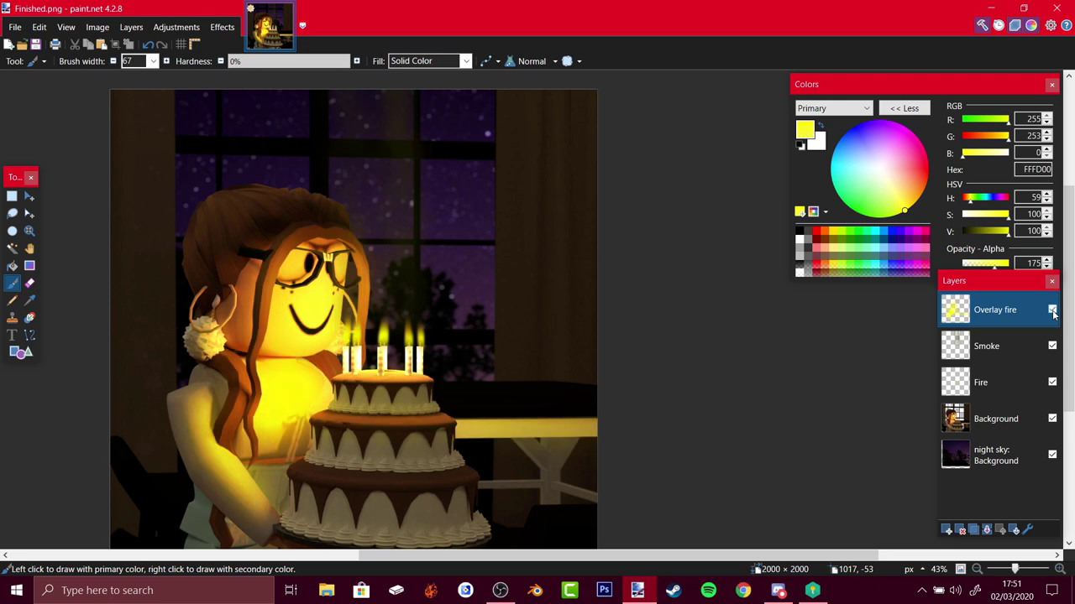
Try to erase the yellow glow from the chest with the Eraser at a brush width of 167.
scroll(352, 298, "down", 2)
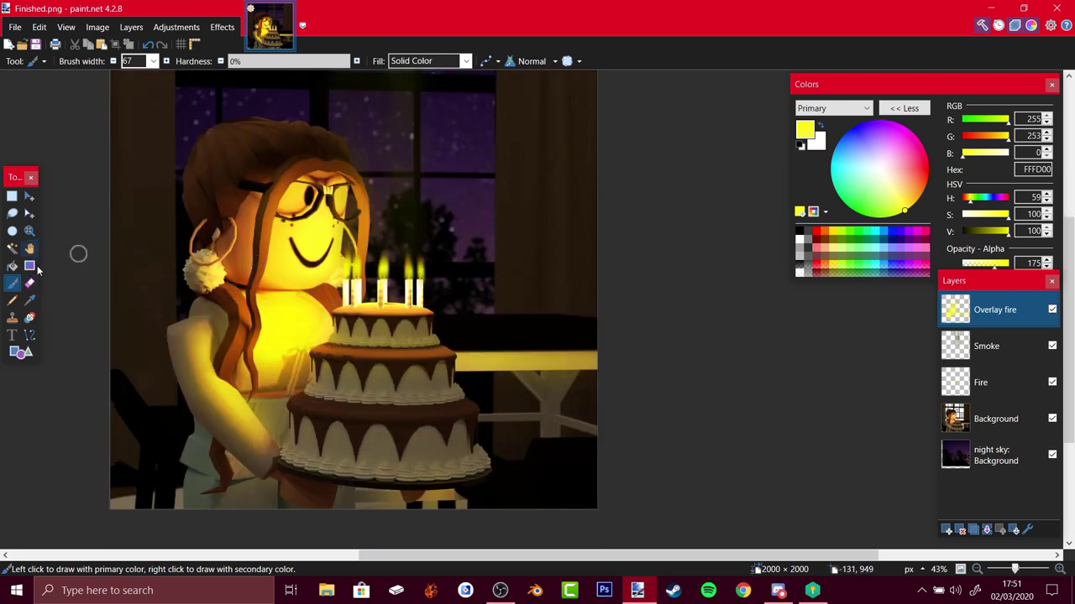
left_click(30, 286)
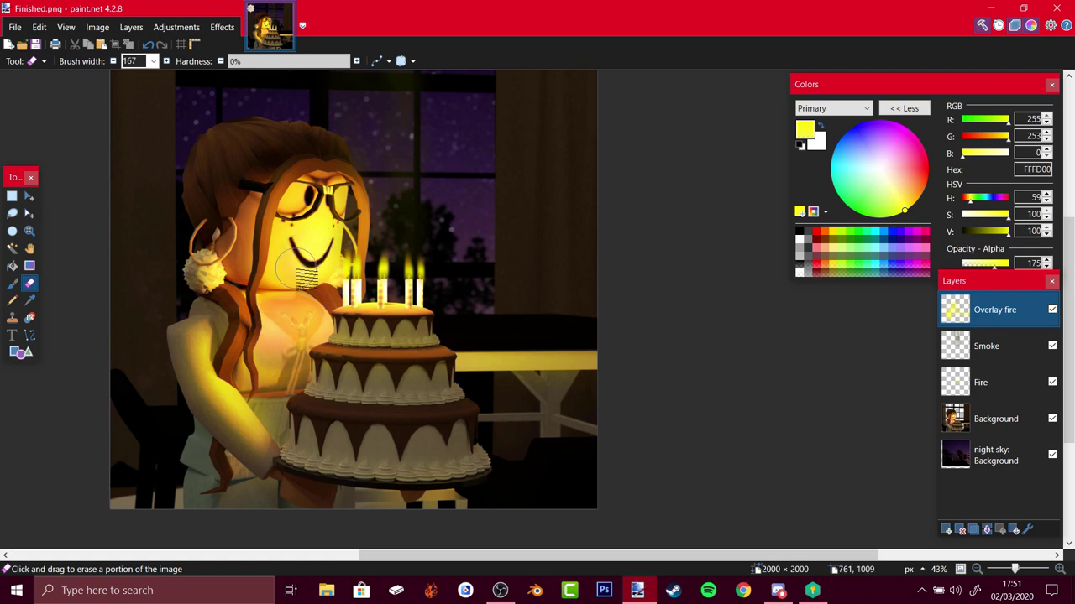
scroll(547, 286, "up", 2)
scroll(547, 286, "up", 2)
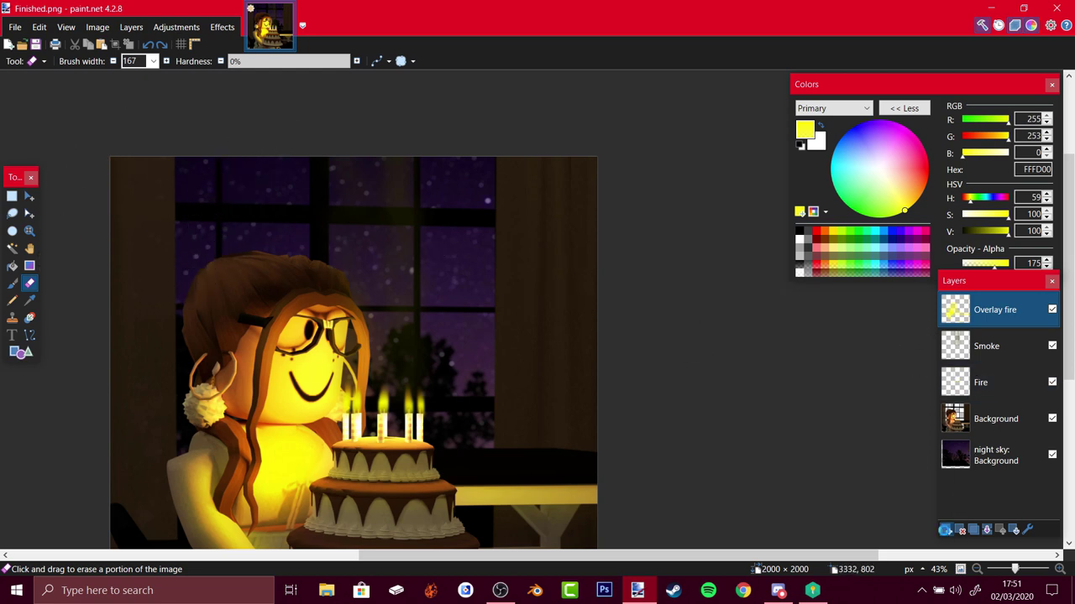
Add a new layer above Overlay fire, set its blend mode to Overlay and name it Overlay.
left_click(945, 530)
left_click(1026, 530)
left_click(478, 298)
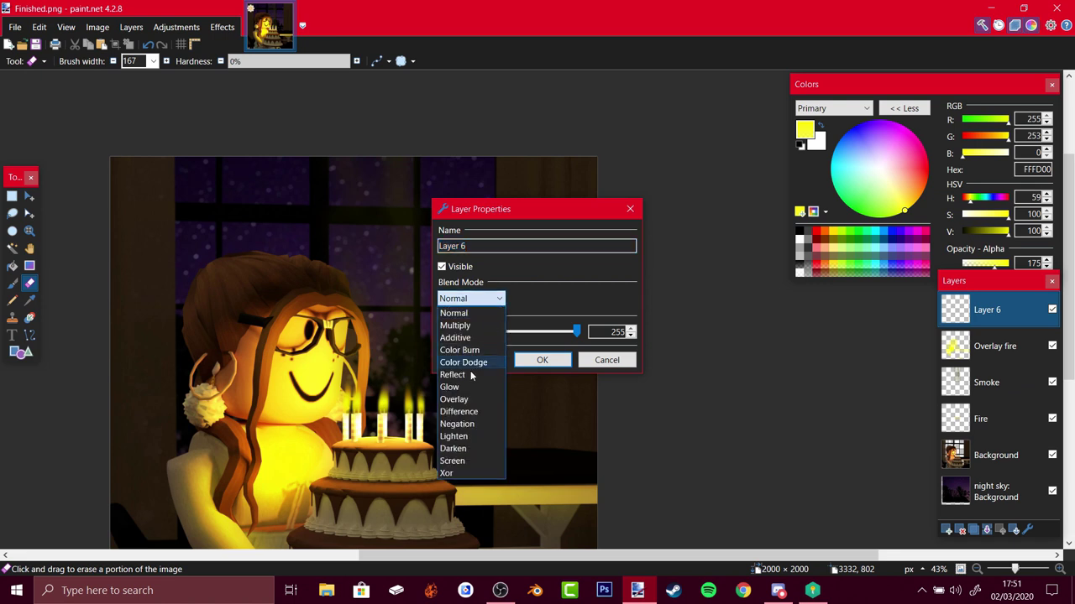
left_click(458, 400)
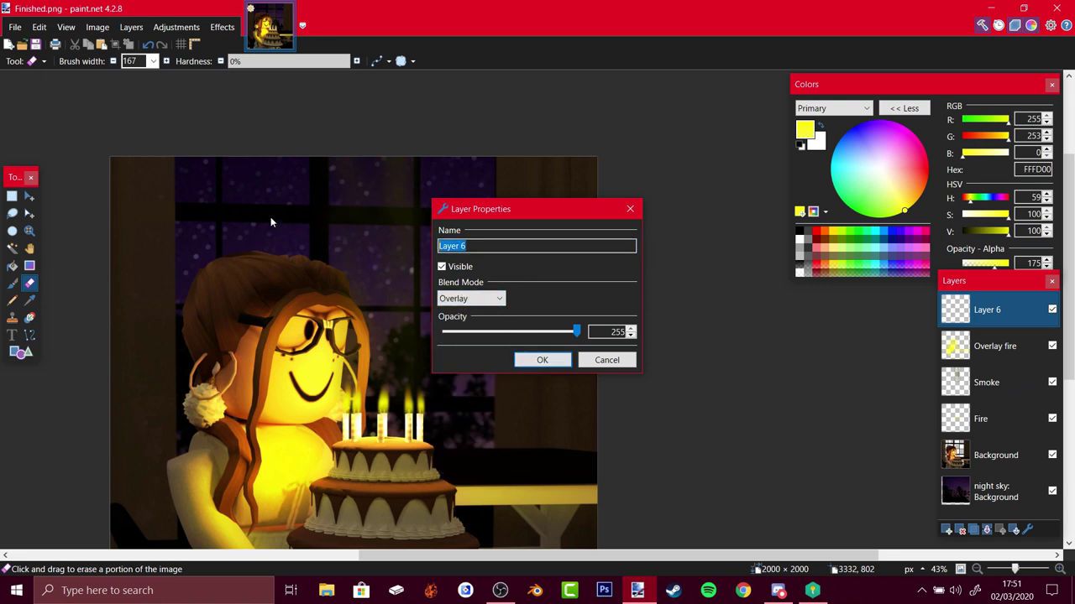
type("Overlay")
key("Return")
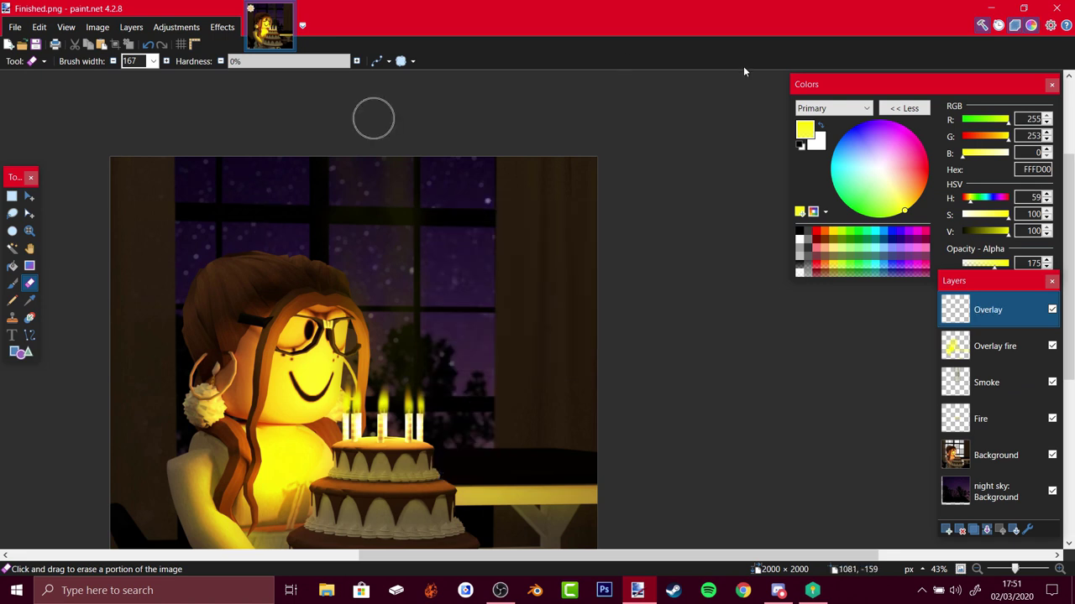
Paint white highlights on the hair, shoulder and skirt of the Overlay layer with a brush width of 102.
left_click(821, 128)
scroll(638, 202, "down", 2)
key("b")
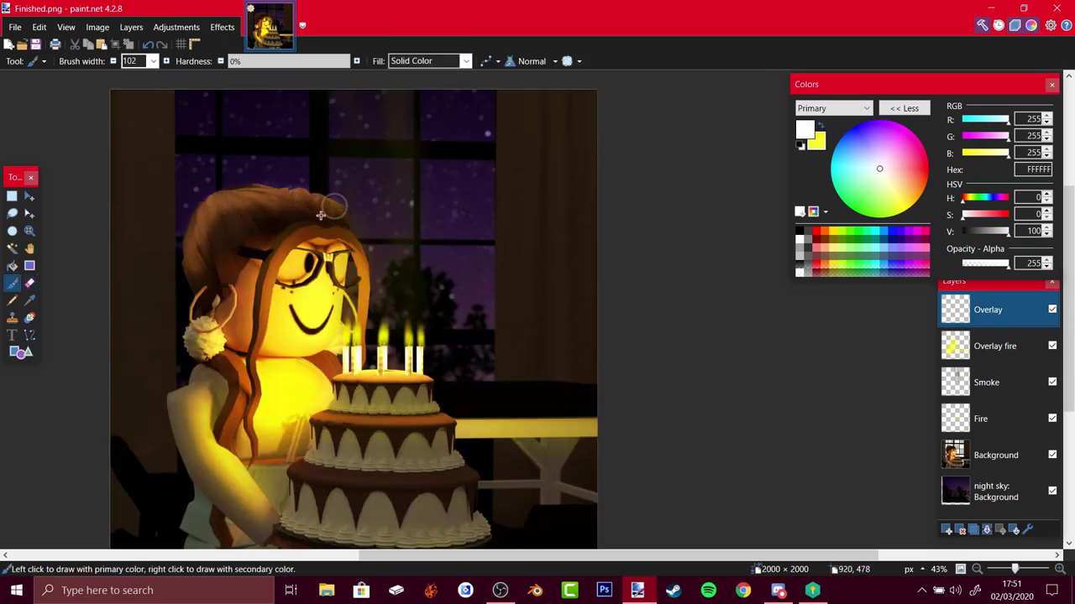
scroll(321, 215, "down", 4)
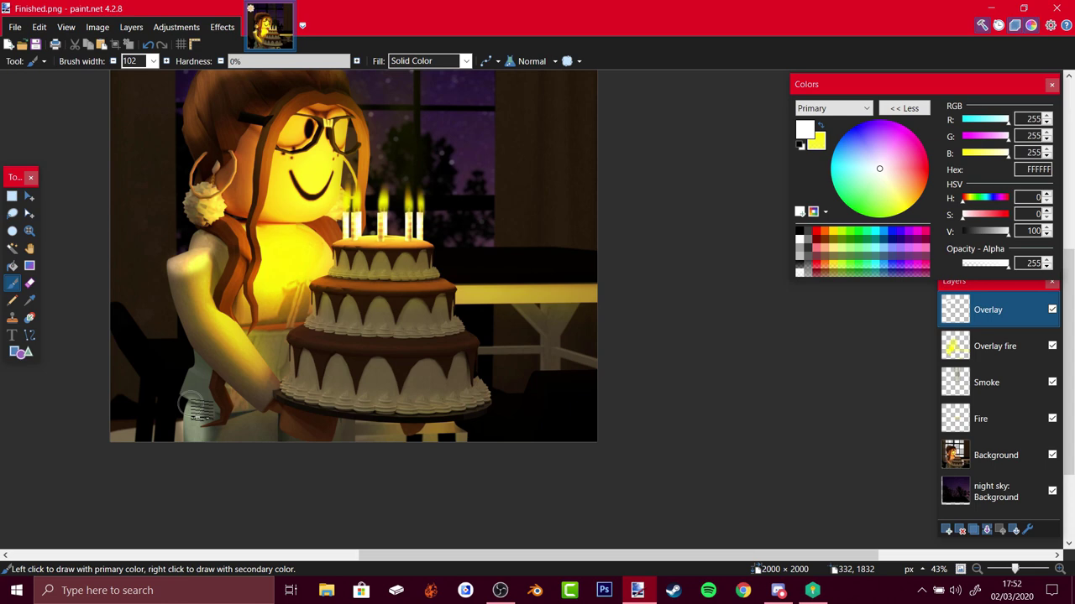
scroll(504, 323, "up", 4)
Apply a Gaussian Blur with radius 112 to the Overlay layer and toggle the layer's visibility to compare.
left_click(222, 27)
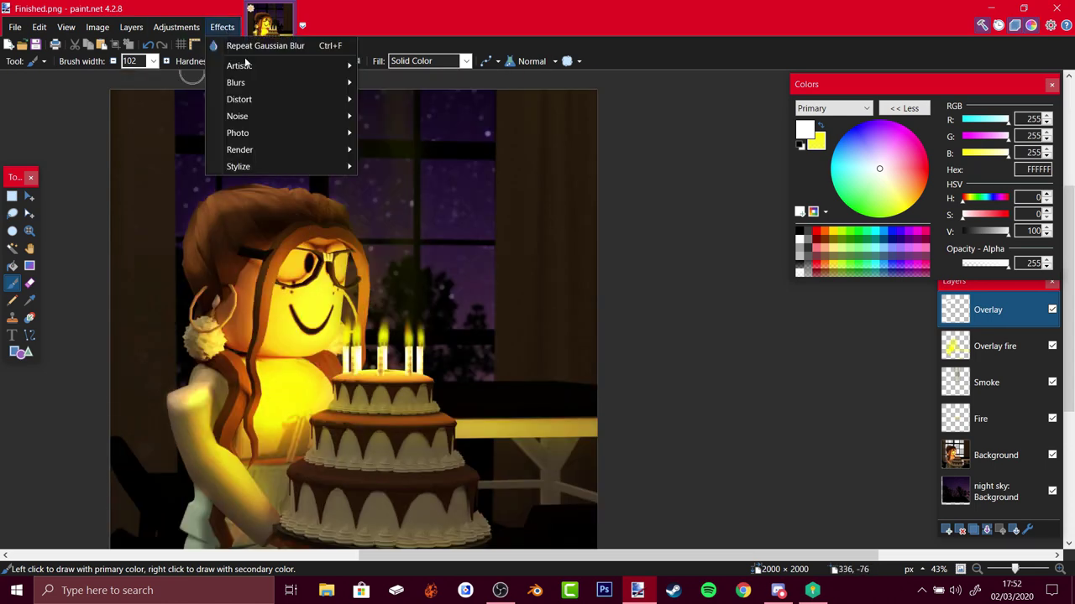
mouse_move(252, 82)
left_click(401, 99)
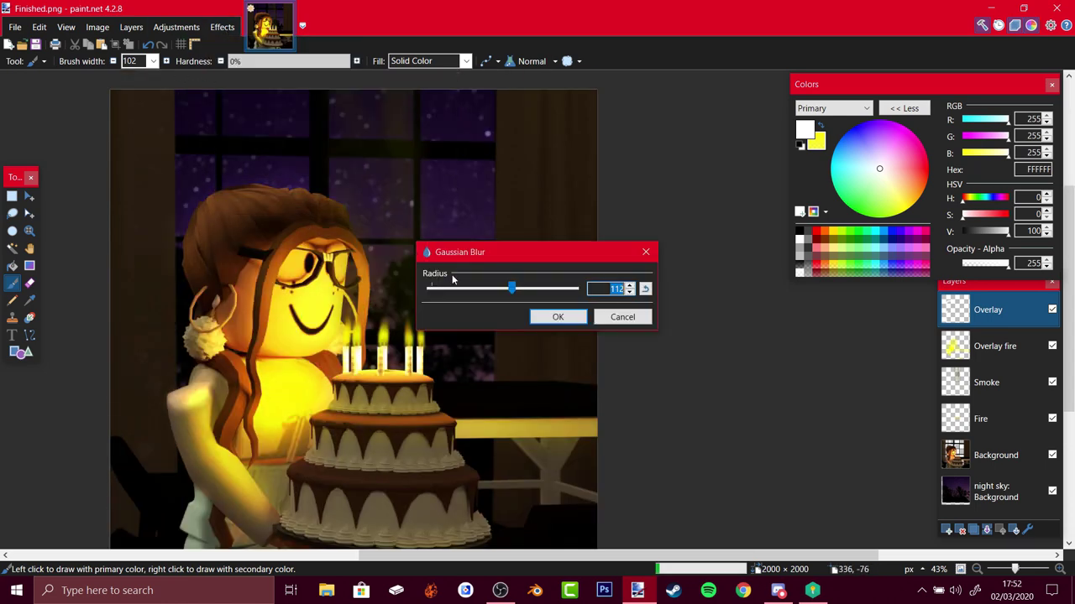
left_click(638, 319)
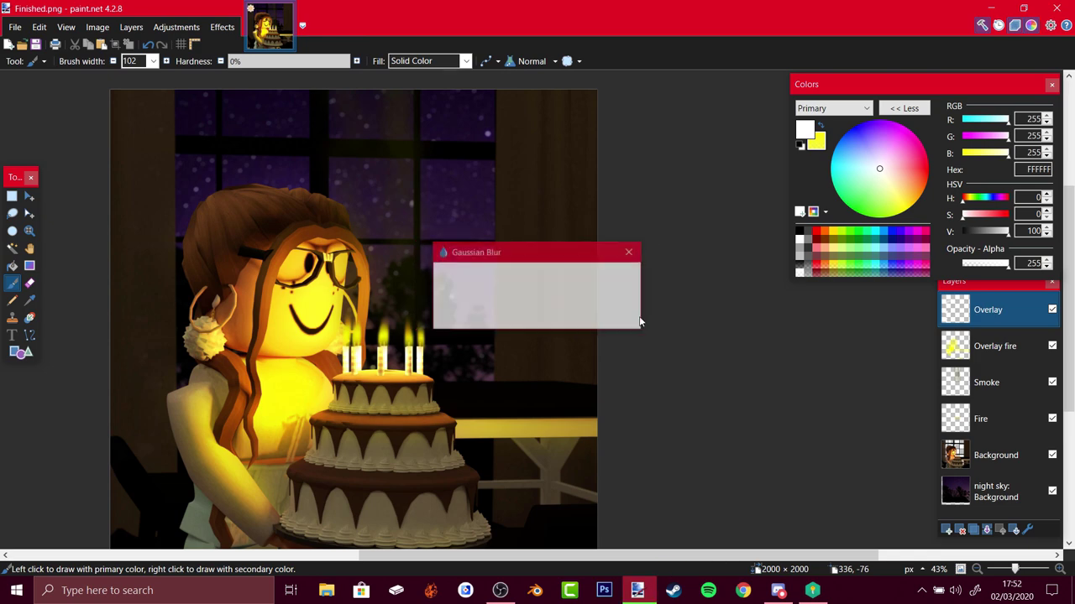
left_click(1052, 310)
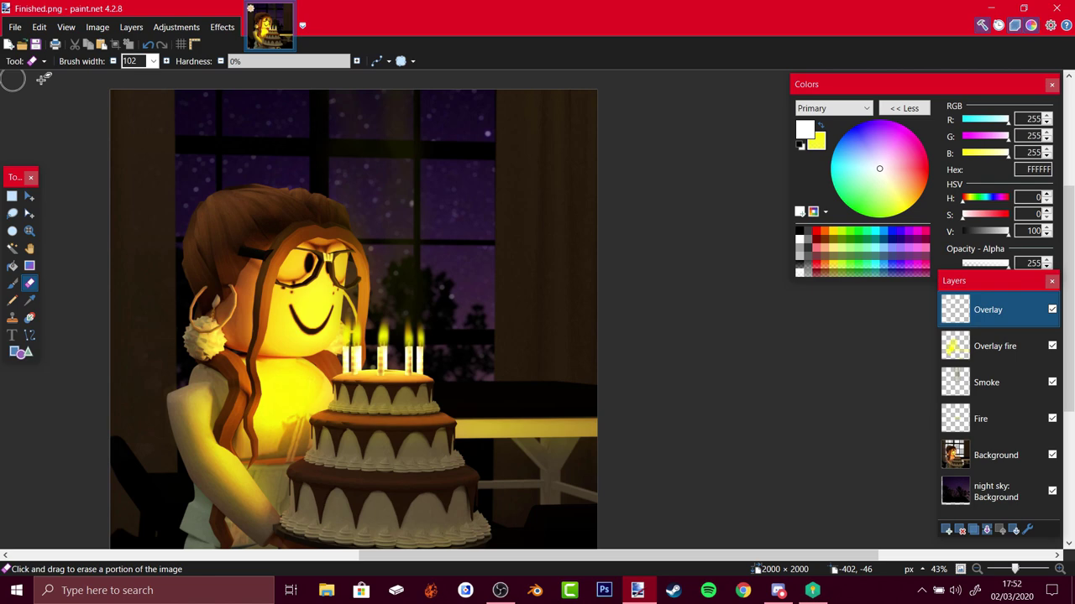
Add a new layer on top of the stack and name it Sky overlay.
scroll(377, 280, "down", 2)
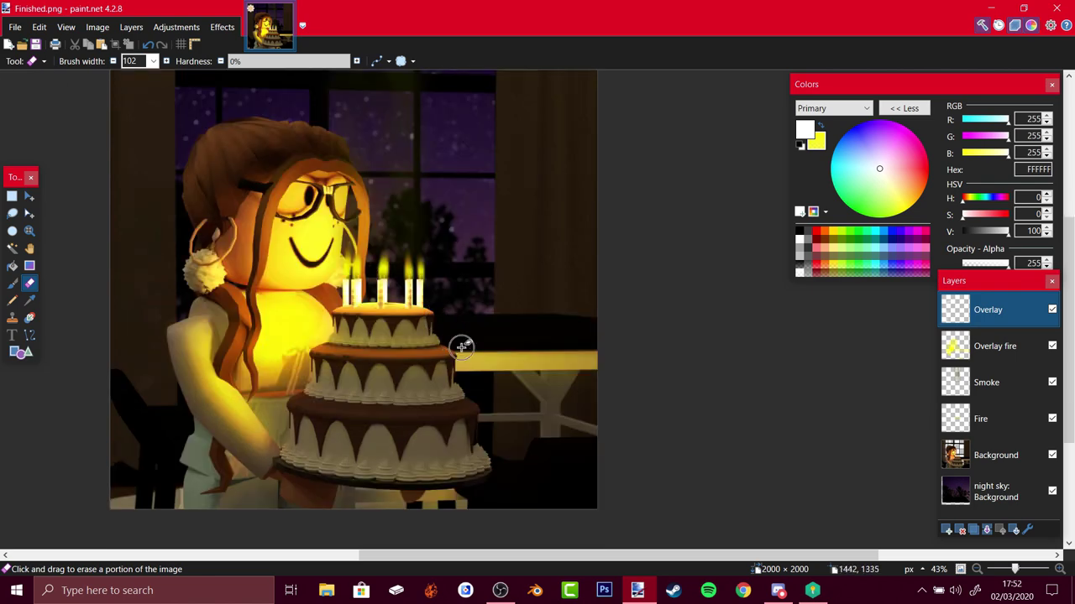
scroll(461, 347, "up", 2)
key("ctrl+shift+n")
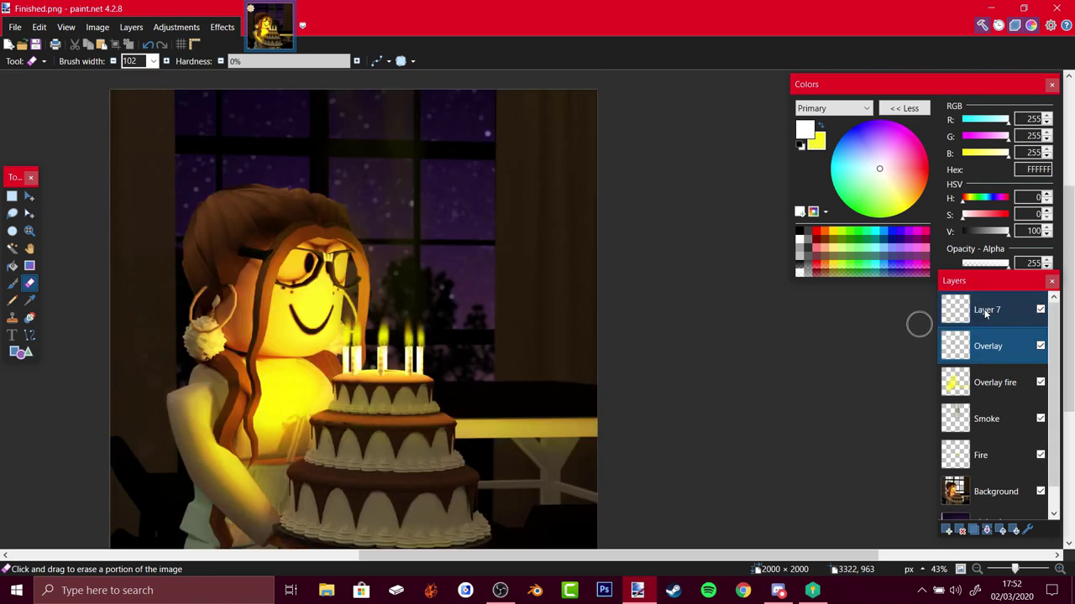
left_click(1025, 531)
type("Sky overla")
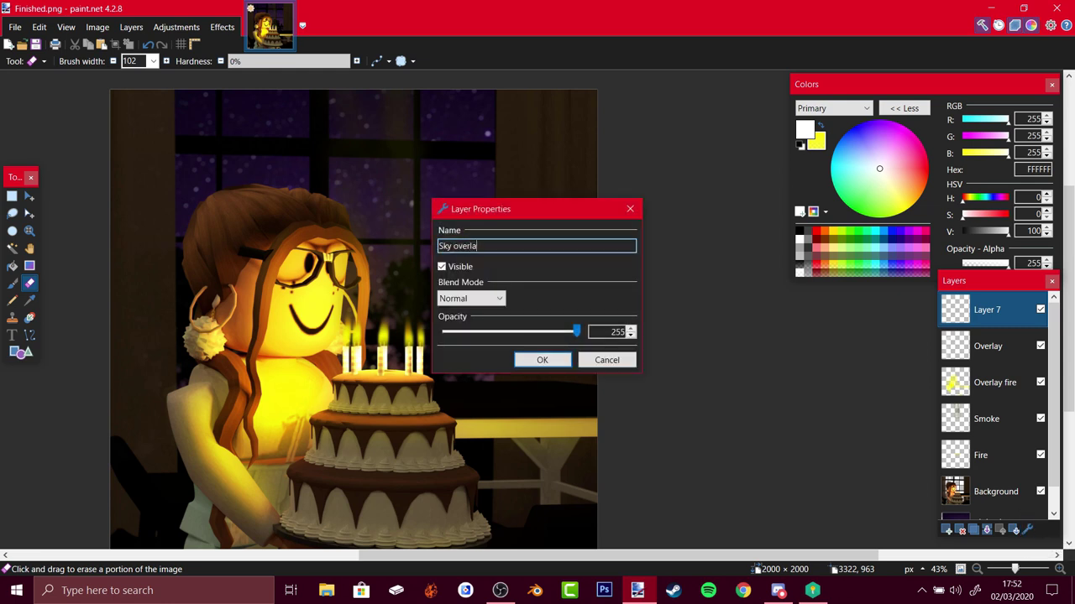
type("y")
key("Return")
scroll(469, 191, "up", 1)
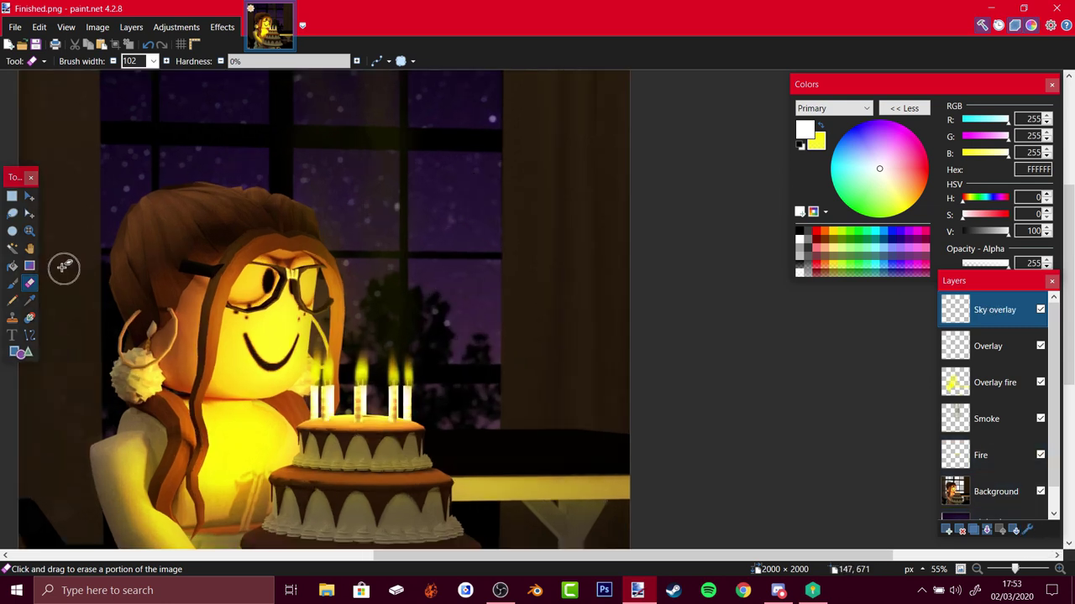
Sample a dark purple from the night sky layer and try it on the Sky overlay layer.
left_click(12, 248)
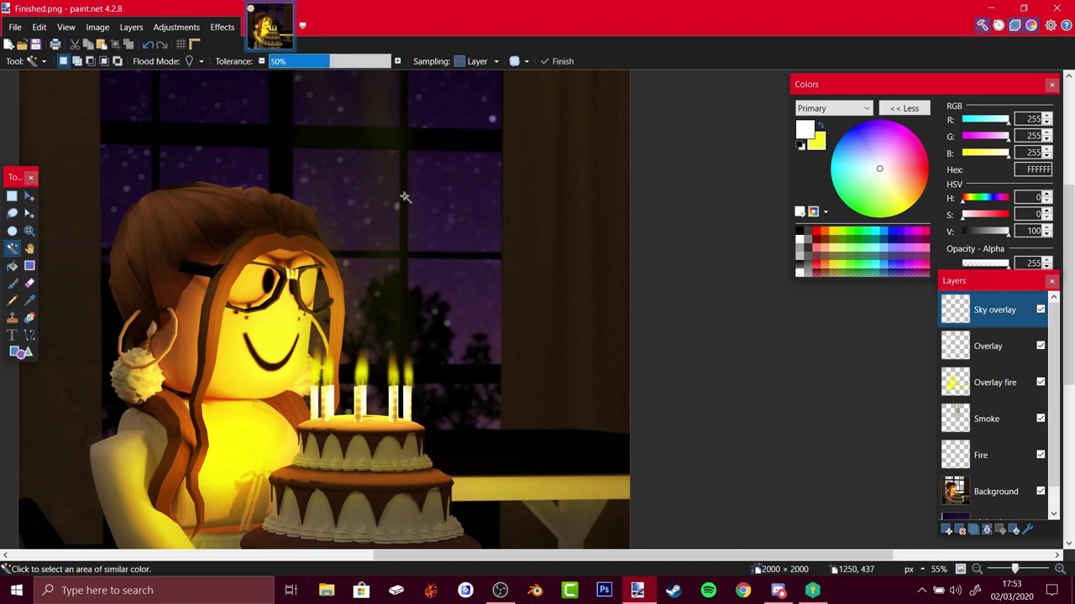
left_click(1003, 511)
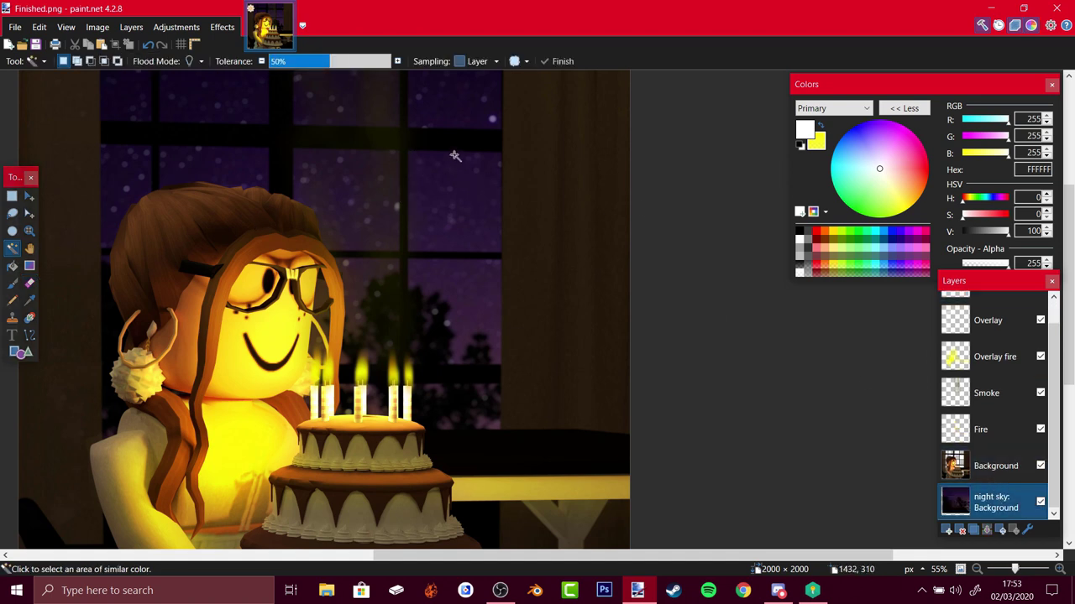
left_click(479, 219)
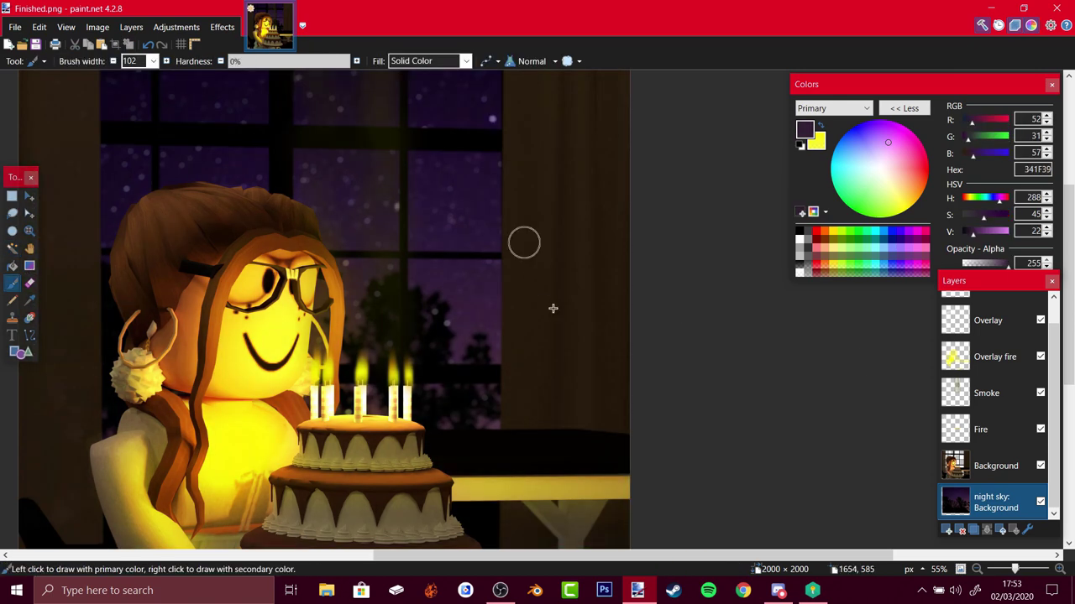
scroll(986, 378, "up", 3)
left_click(987, 309)
key("ctrl+z")
Reduce the brush width to 37 and sample the mauve 513543 from the night sky layer for painting on Sky overlay.
left_click(113, 62)
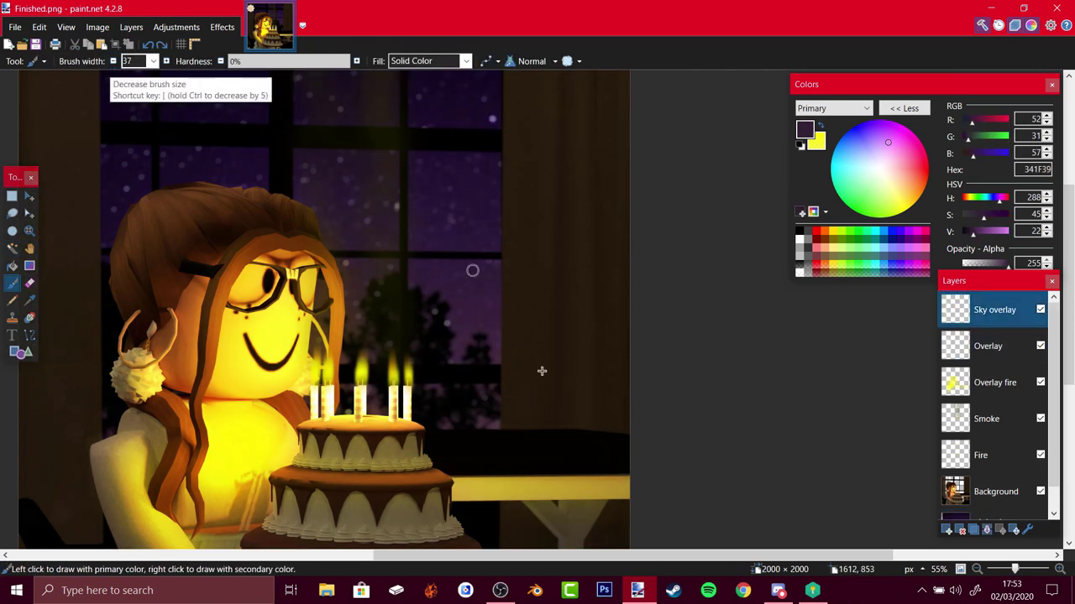
left_click(30, 301)
scroll(991, 425, "down", 3)
left_click(999, 505)
left_click(496, 425)
scroll(990, 378, "up", 3)
left_click(991, 310)
key("b")
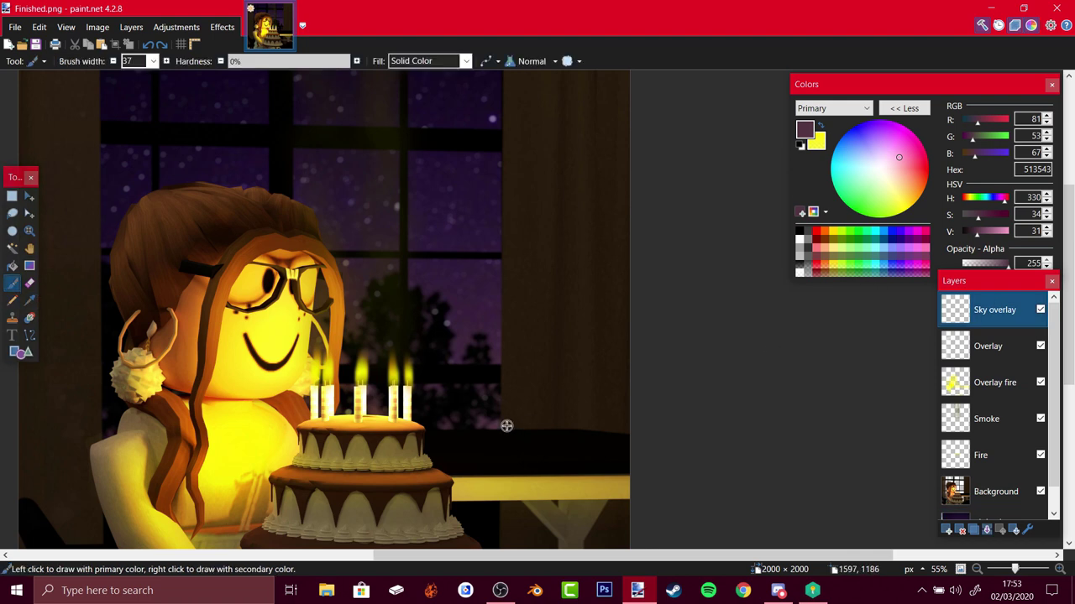
Apply a Gaussian Blur to the Sky overlay layer.
scroll(506, 85, "up", 1)
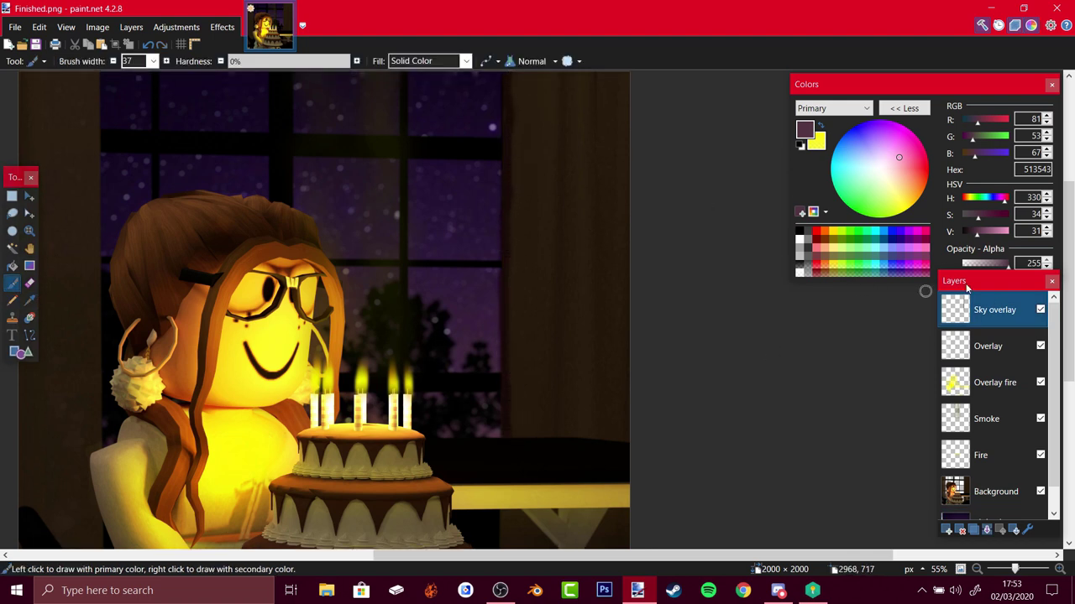
scroll(96, 172, "up", 3)
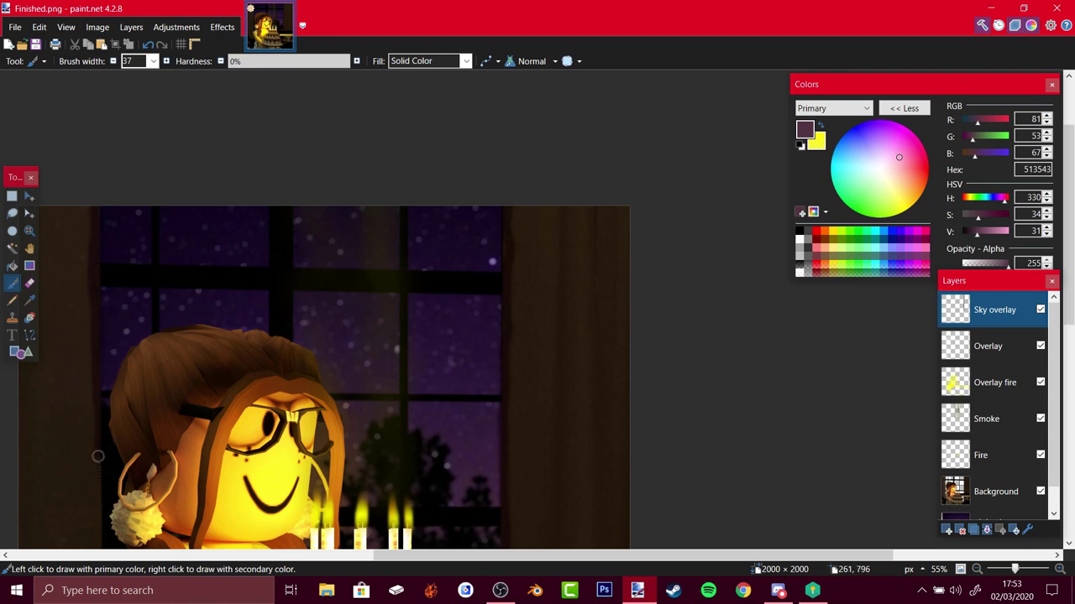
scroll(97, 457, "down", 5)
left_click(223, 27)
left_click(239, 82)
left_click(393, 99)
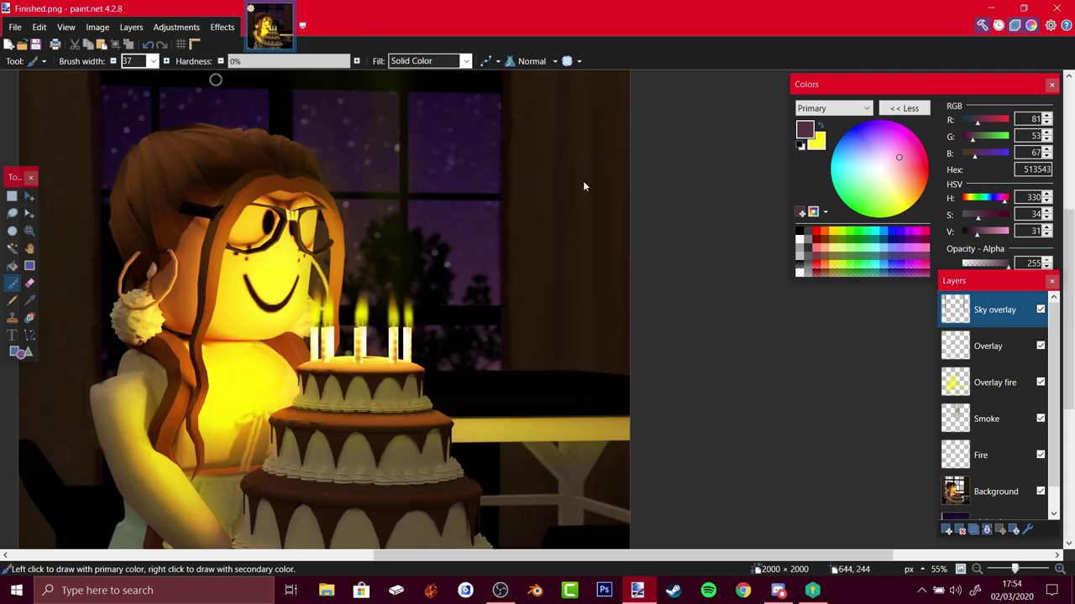
left_click_drag(494, 289, 459, 291)
left_click(557, 316)
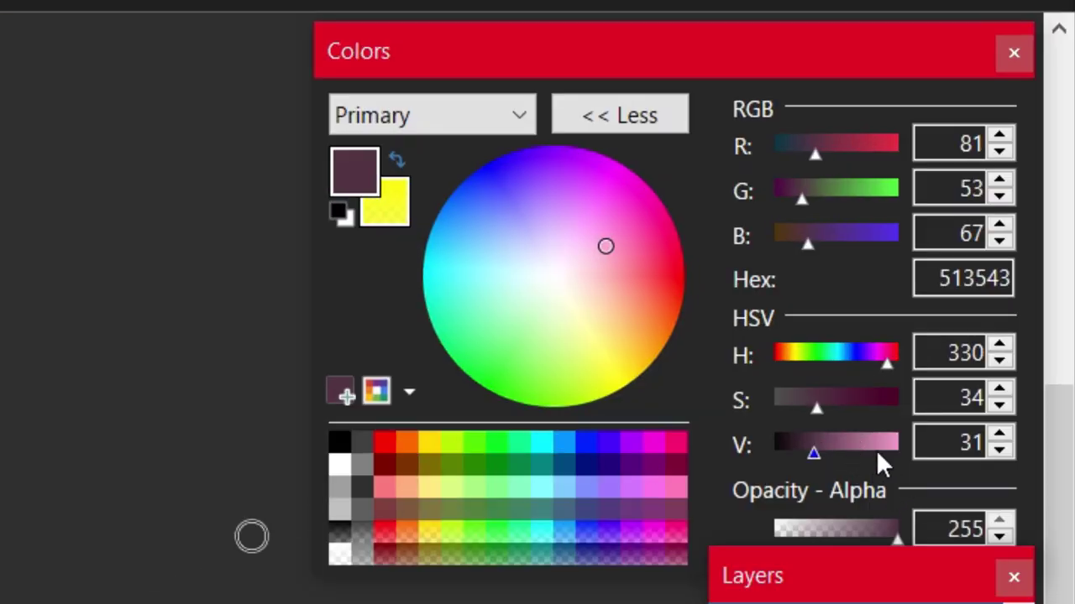
Brighten the primary color to a value of 83 and paint pink strokes along the window's side edges on Sky overlay.
left_click(878, 453)
left_click_drag(506, 369, 509, 68)
left_click_drag(103, 130, 97, 199)
Blur the pink window-edge strokes on the Sky overlay layer with a Gaussian Blur.
scroll(99, 417, "down", 3)
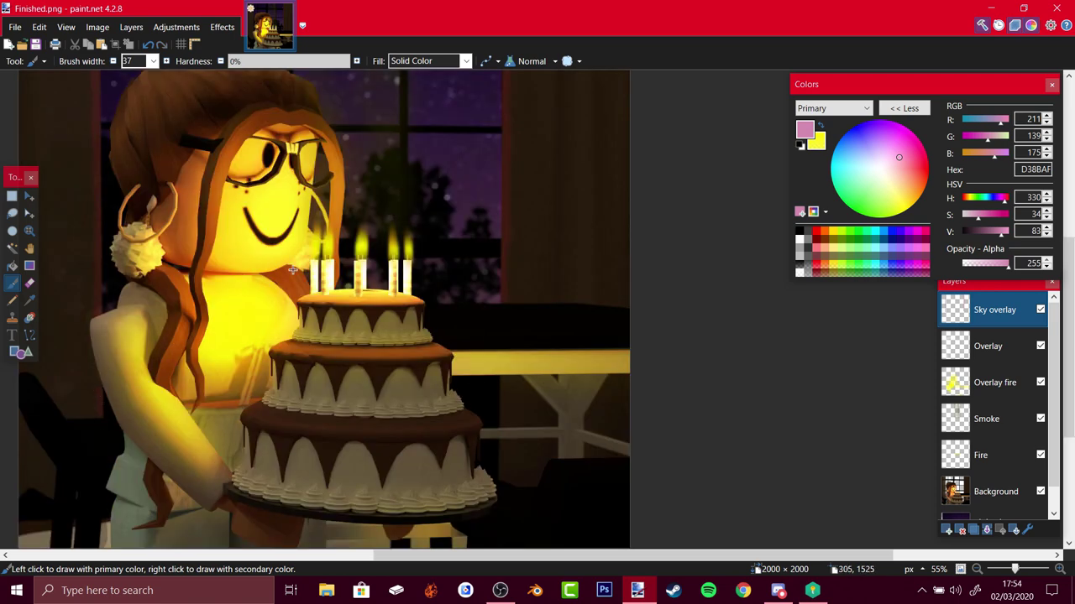
left_click(222, 27)
mouse_move(243, 77)
left_click(394, 92)
left_click(571, 317)
scroll(533, 310, "up", 2)
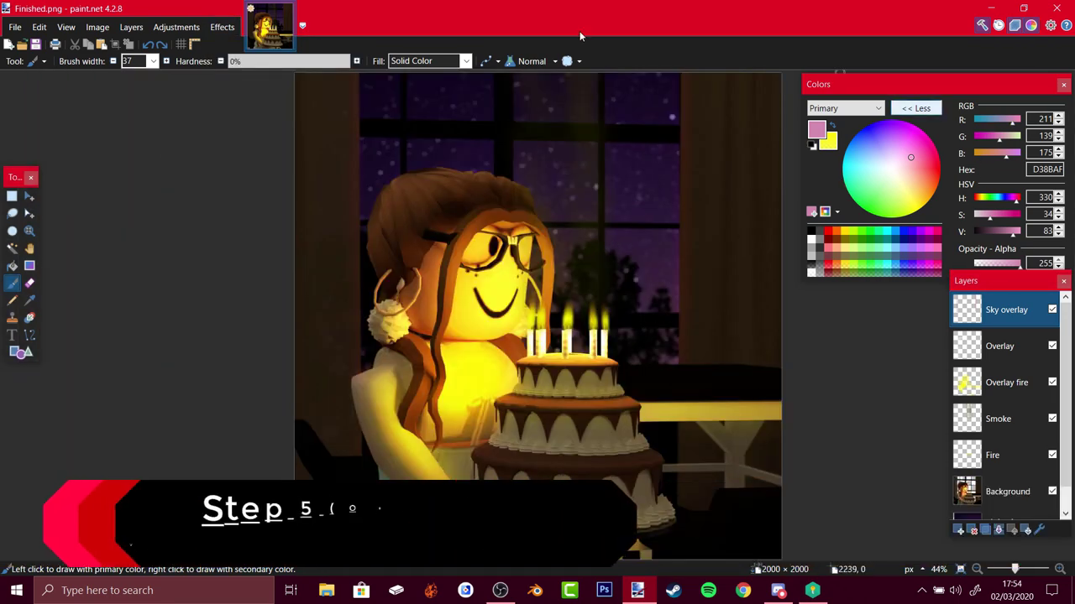
Apply a Vignette effect to the Background layer with a density of 0.56.
left_click(225, 28)
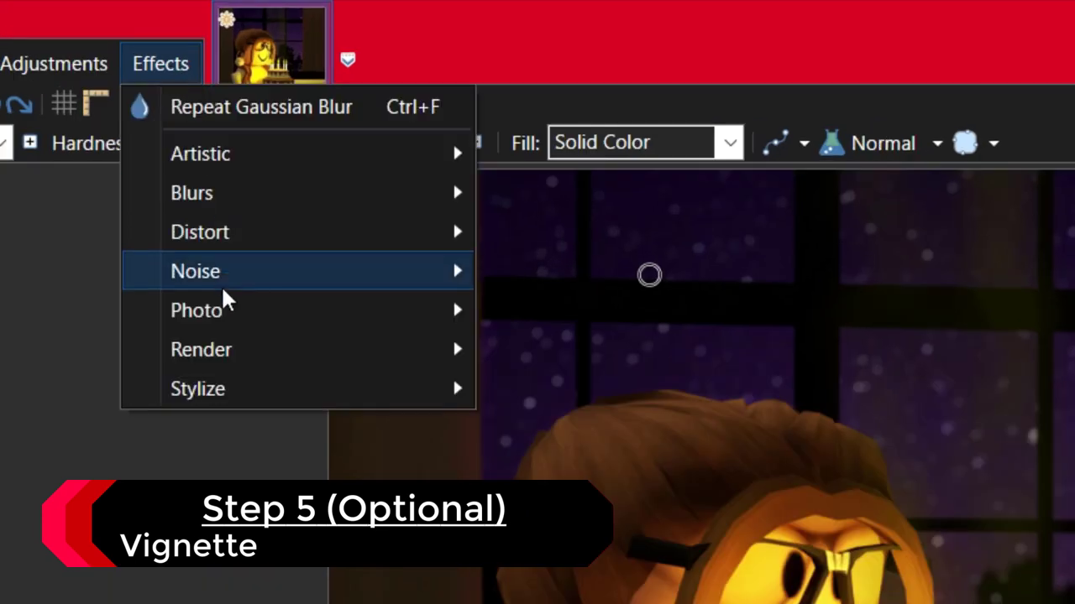
mouse_move(223, 312)
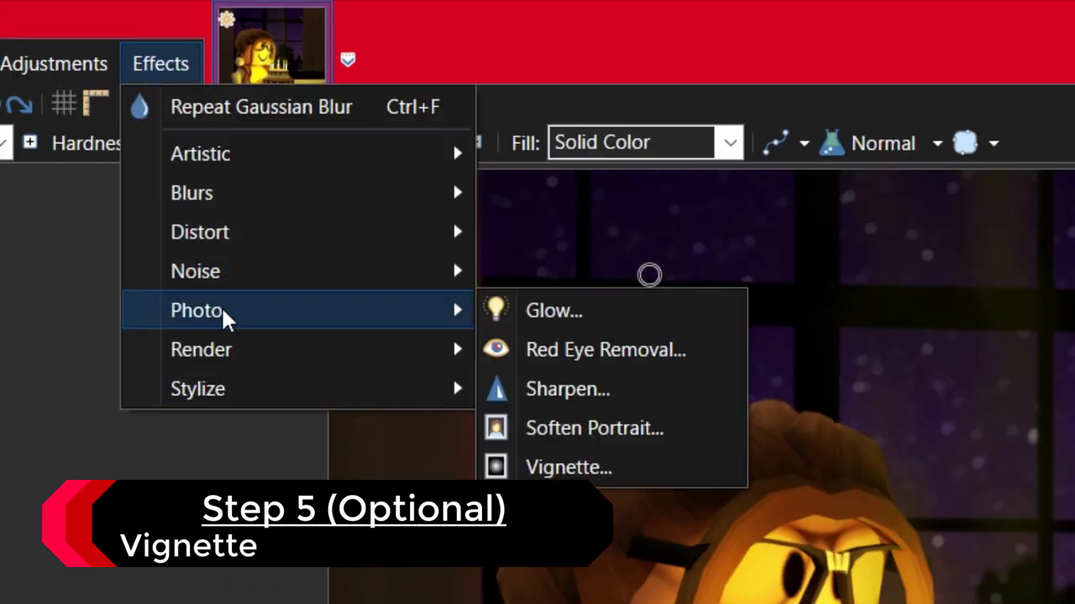
left_click(568, 465)
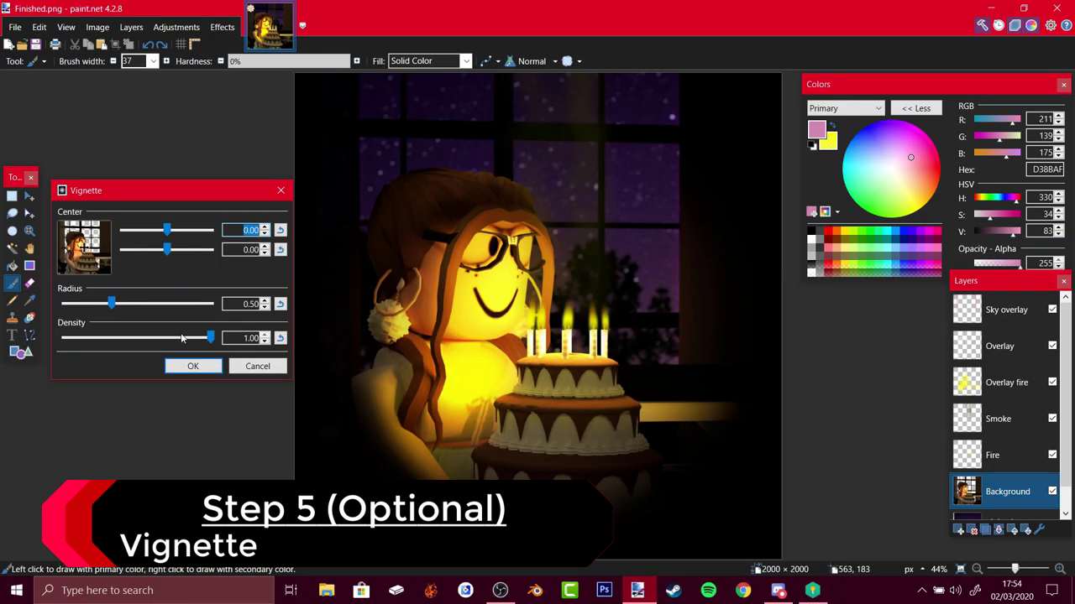
left_click_drag(210, 338, 154, 338)
left_click(174, 337)
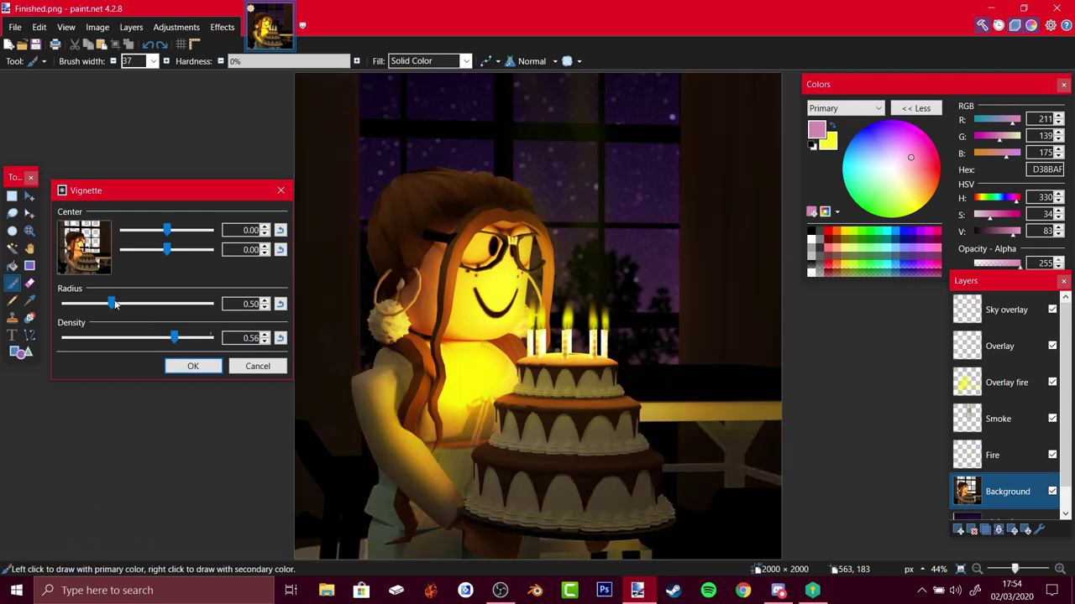
mouse_move(115, 304)
left_mouse_down()
mouse_move(151, 304)
mouse_move(110, 306)
left_mouse_up()
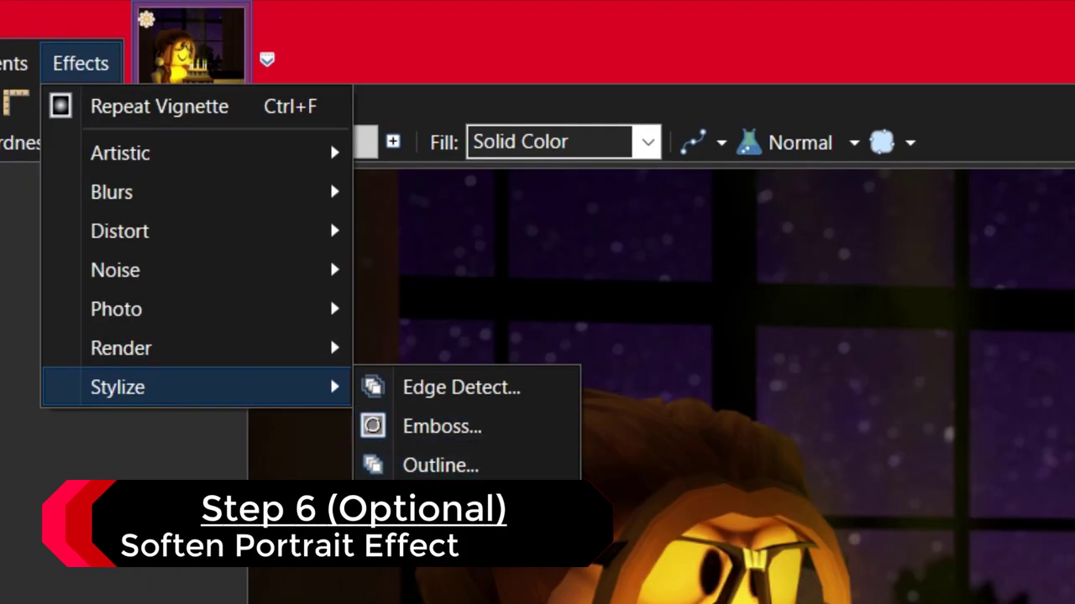
Try the Soften Portrait effect on the Background layer with Lighting 20 and Warmth 20, comparing before and after, and undo it.
mouse_move(187, 310)
left_click(494, 425)
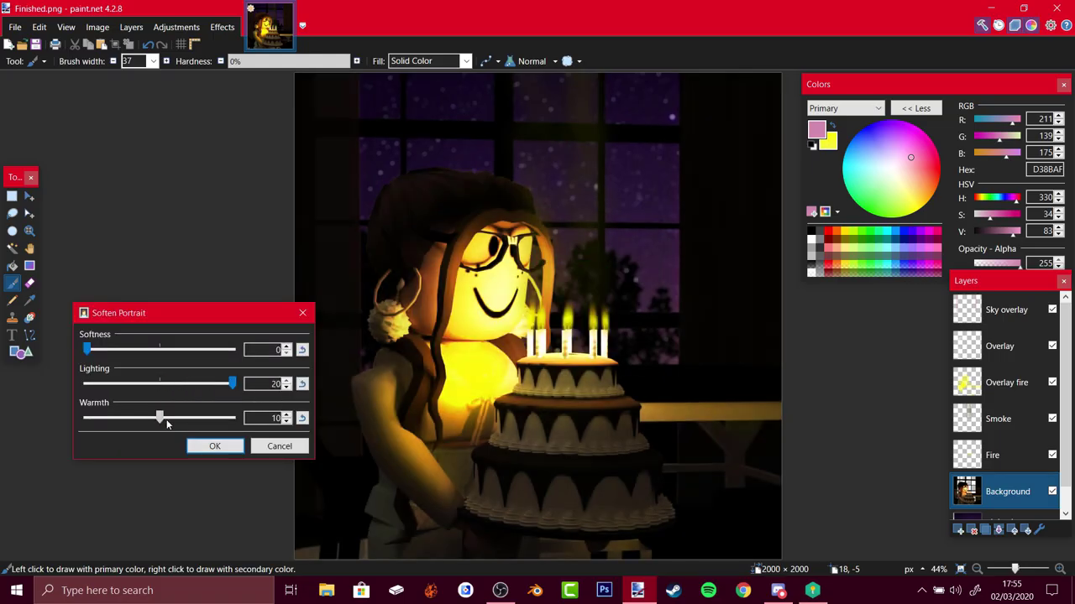
left_click_drag(89, 351, 160, 352)
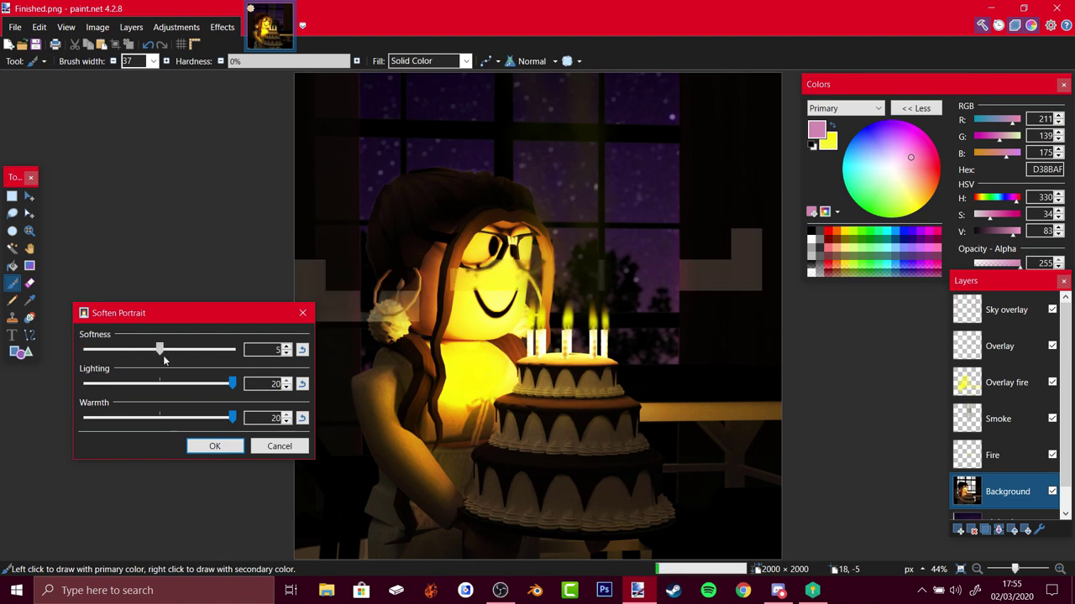
left_click_drag(165, 357, 133, 356)
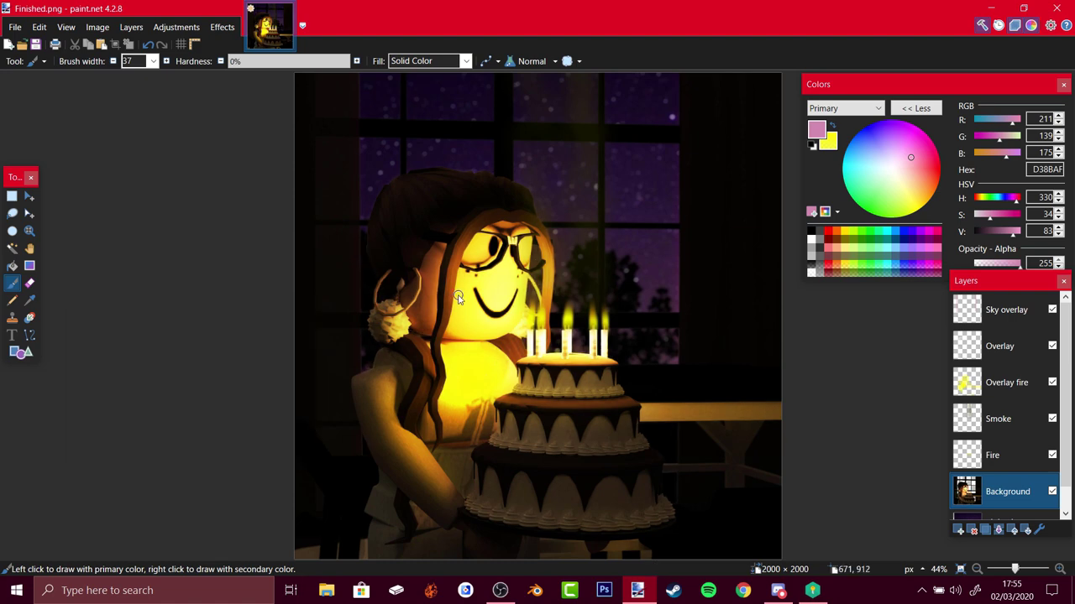
key("ctrl+z")
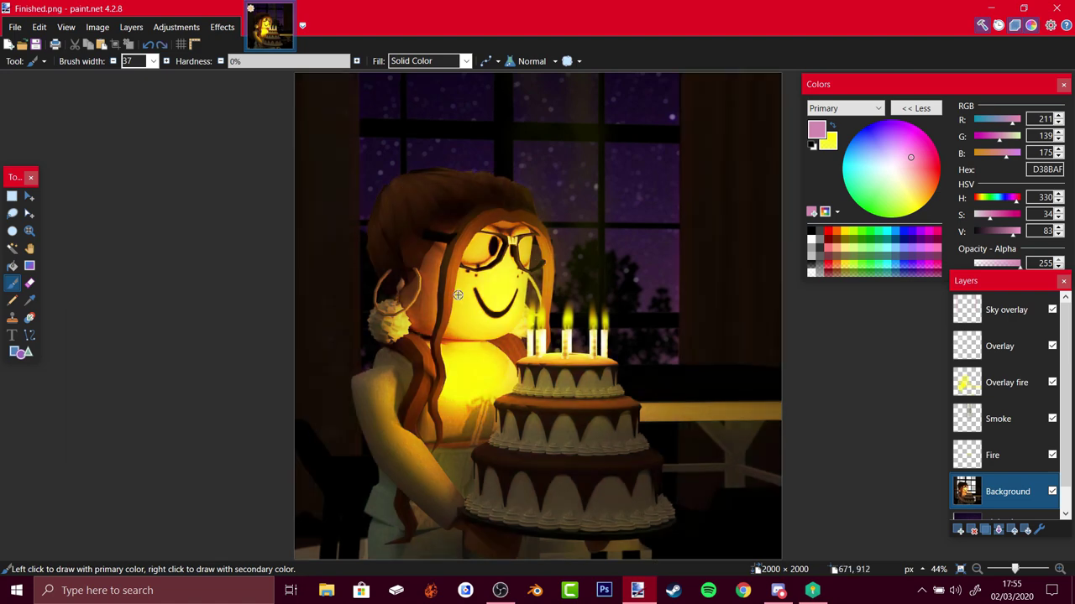
key("ctrl+y")
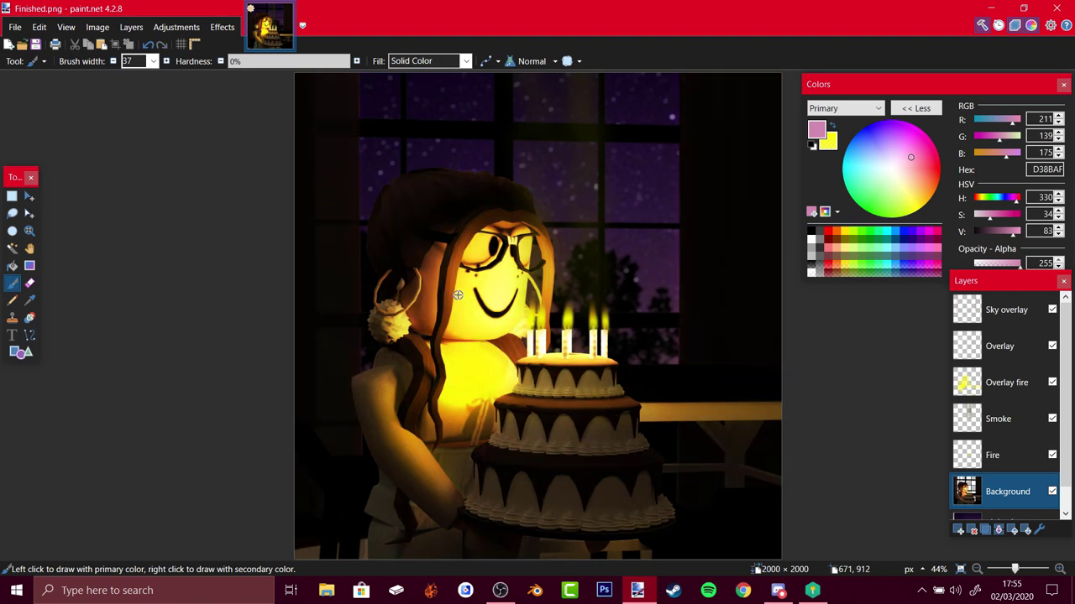
key("ctrl+z")
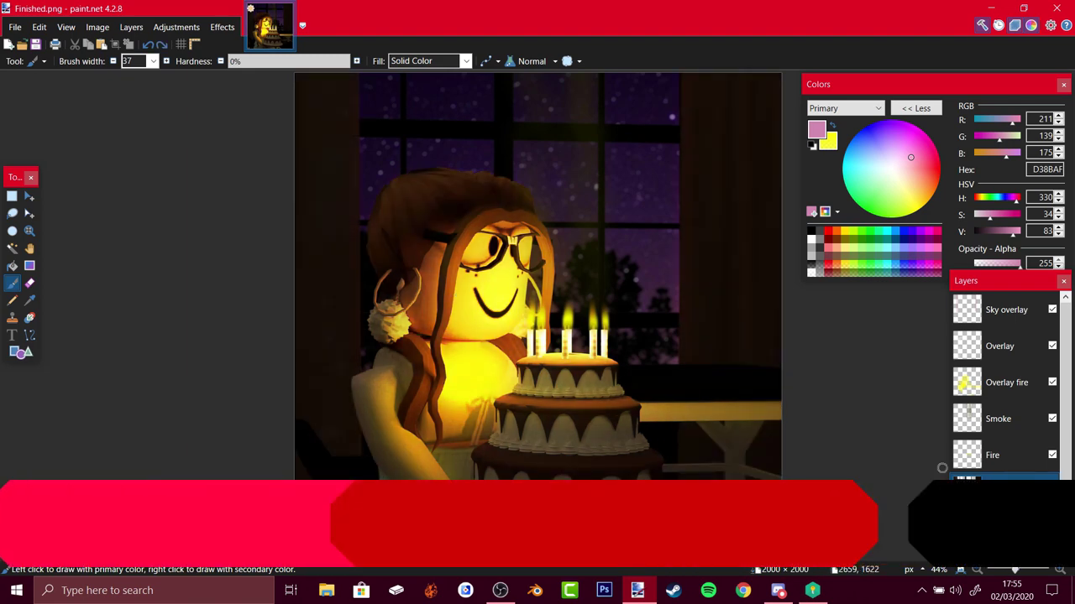
Add a new layer, move it to the top of the stack and name it Text.
left_click(958, 530)
left_click_drag(1000, 494, 993, 265)
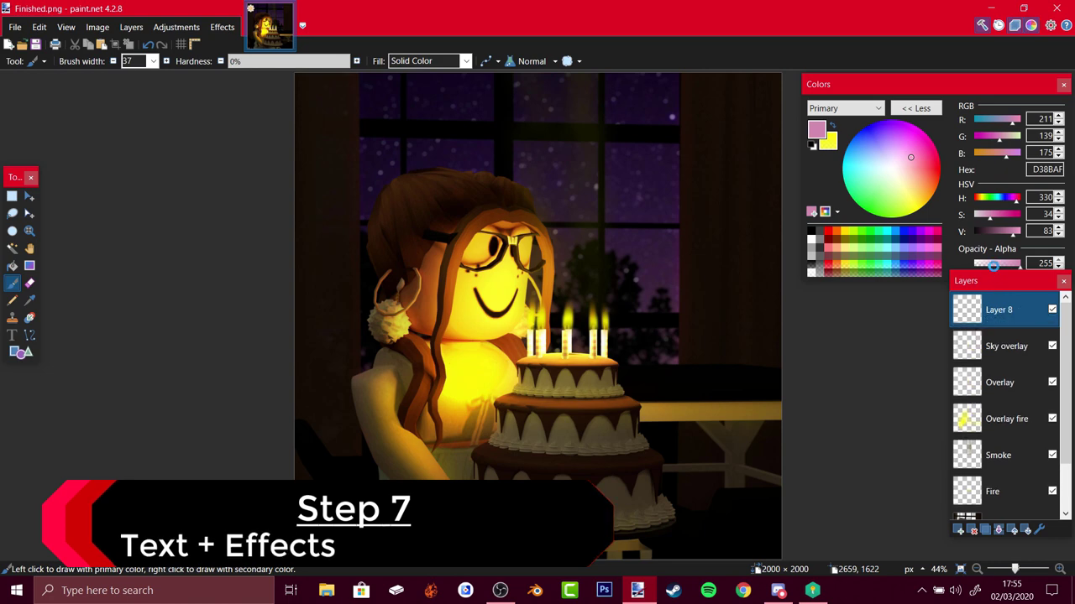
left_click(1040, 530)
type("Text")
key("Return")
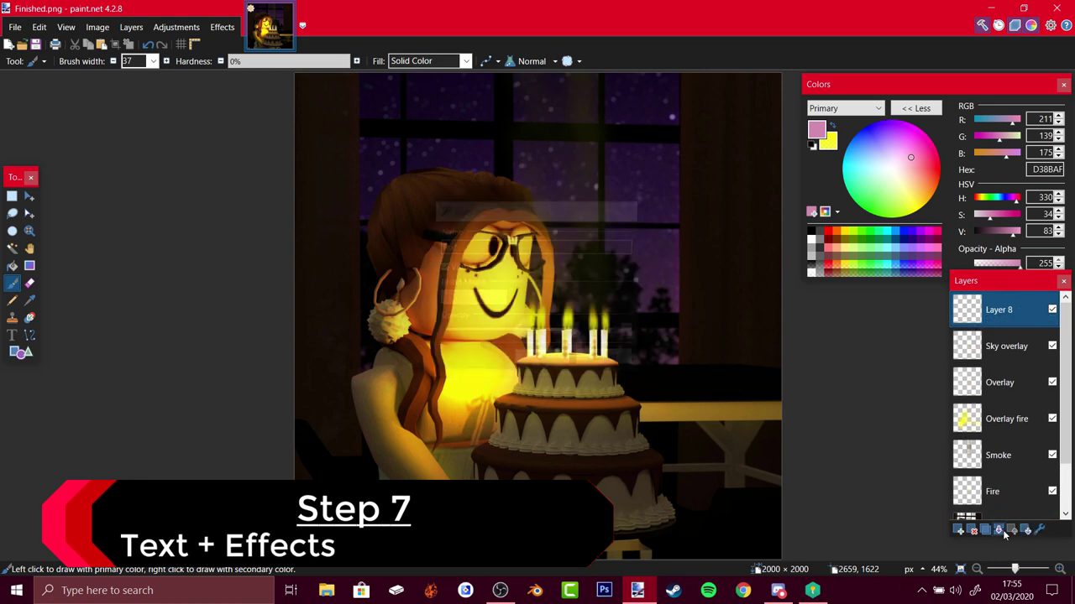
Add the title WOW CAKE across the upper part of the image in Montserrat at size 300.
left_click(12, 335)
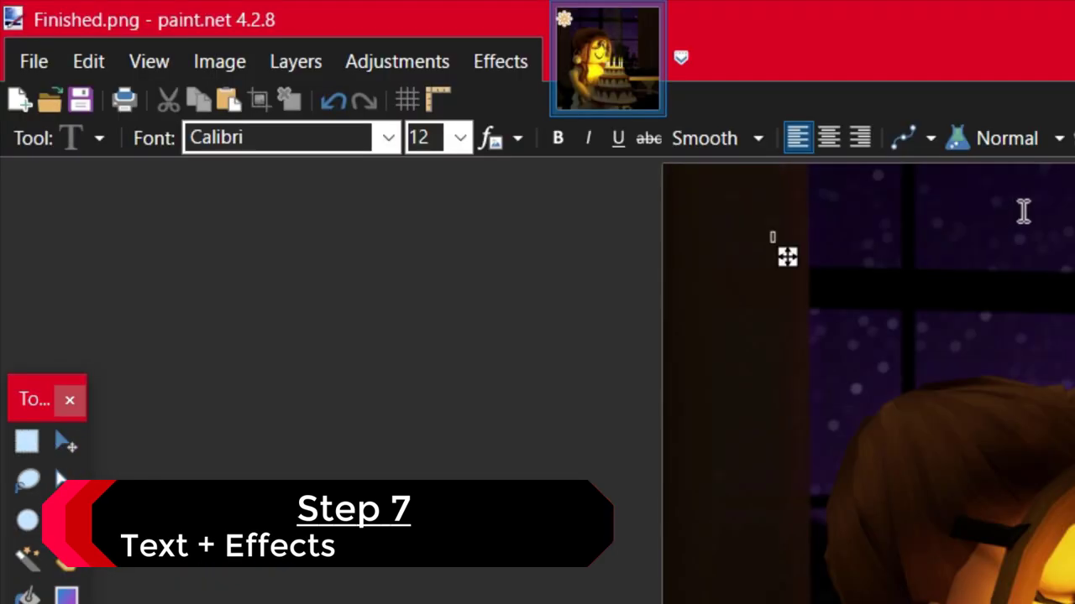
left_click(388, 138)
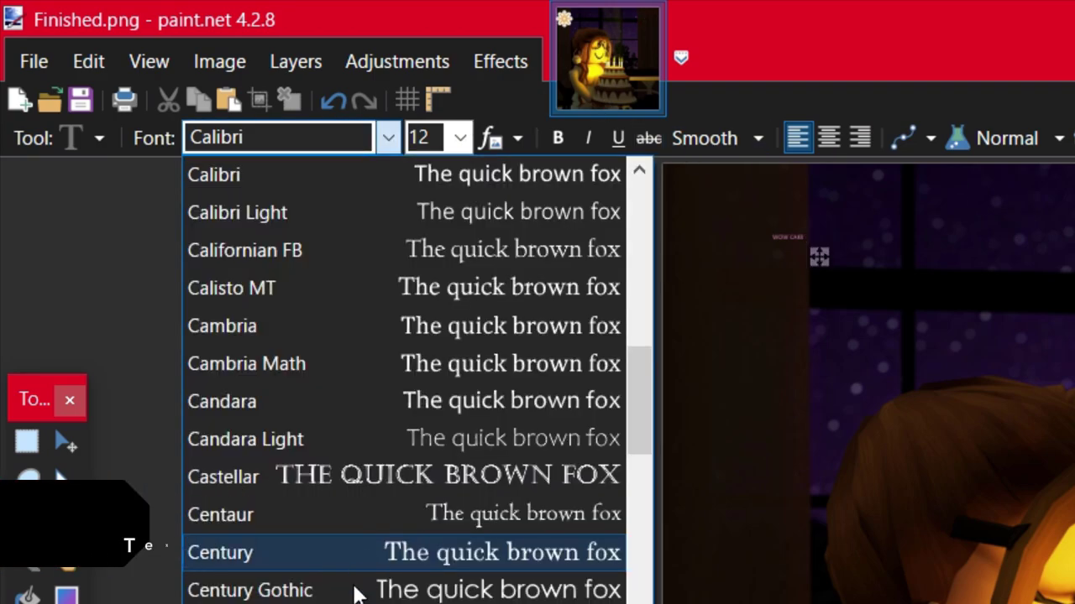
scroll(355, 592, "down", 10)
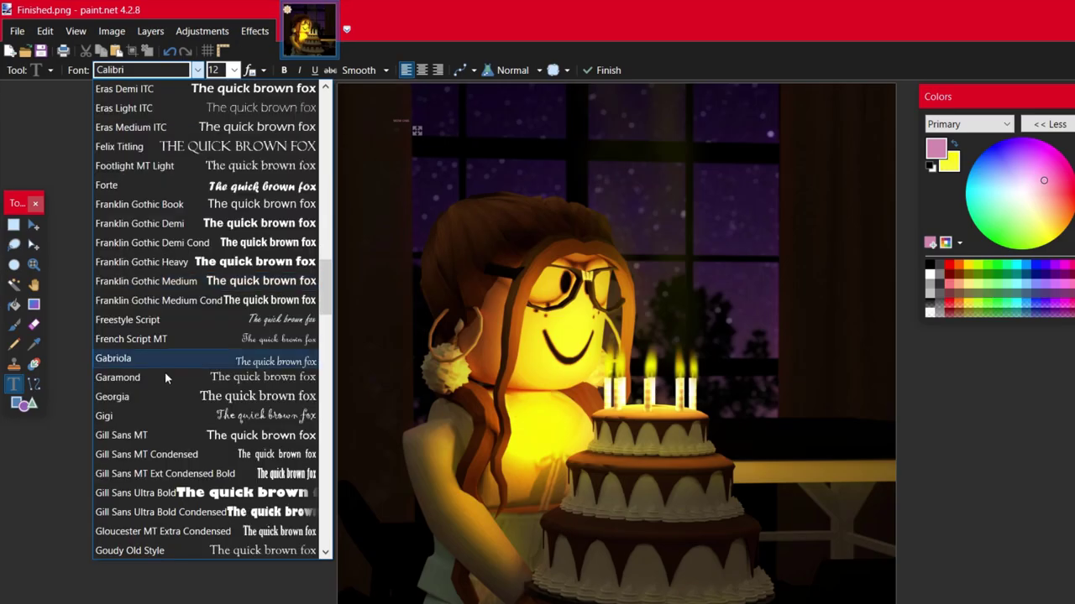
scroll(165, 378, "down", 10)
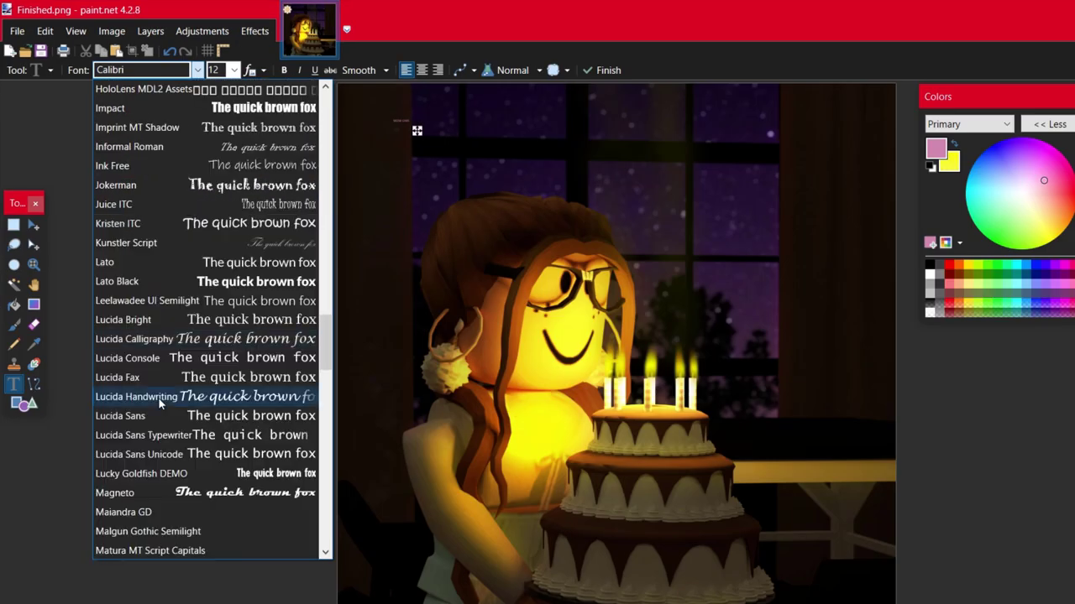
left_click(157, 397)
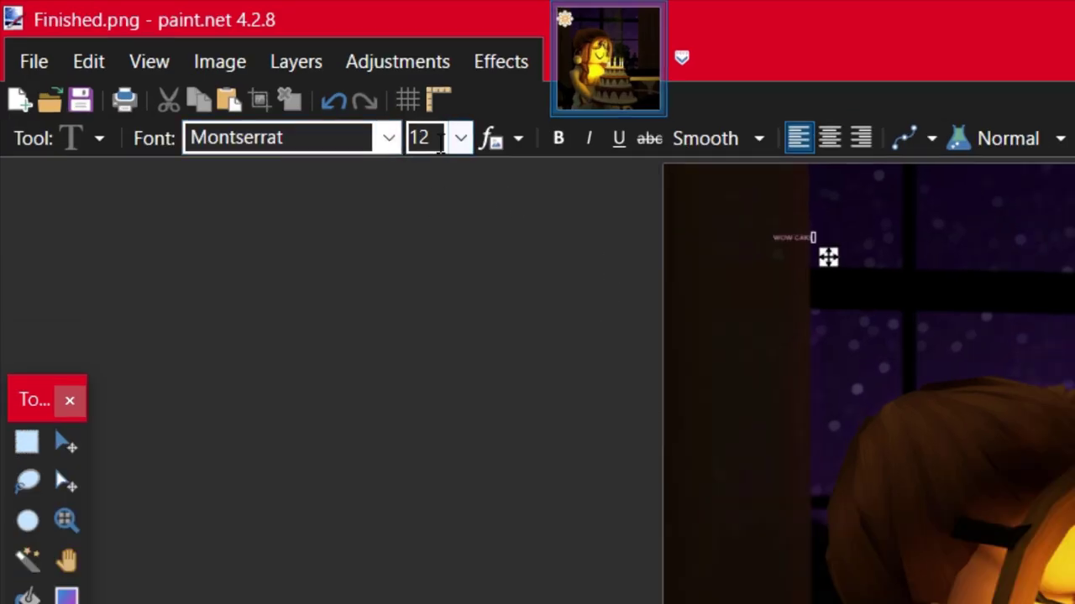
left_click(460, 139)
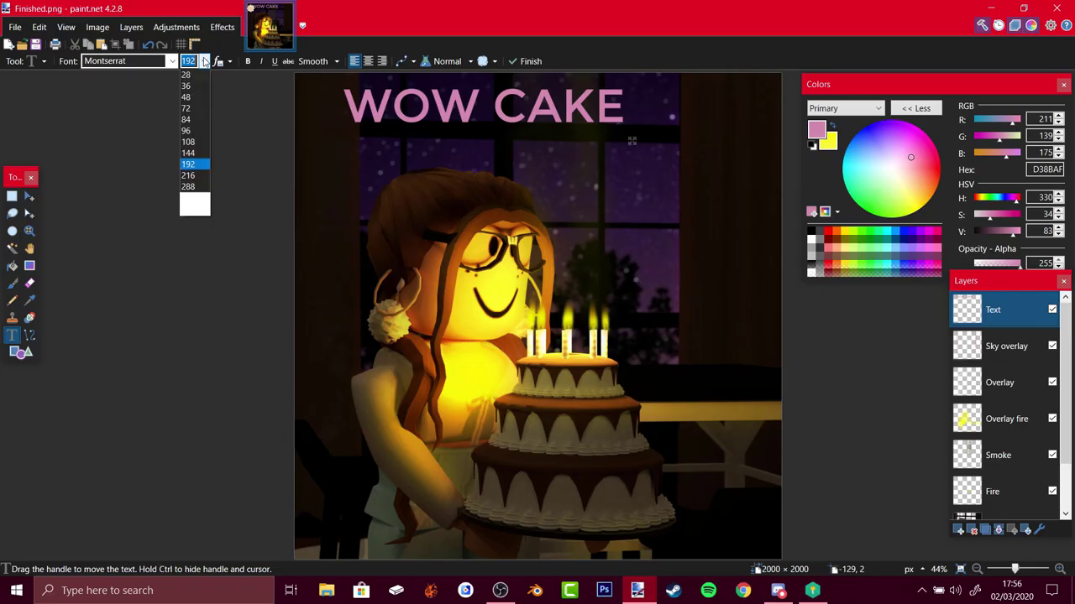
left_click(201, 312)
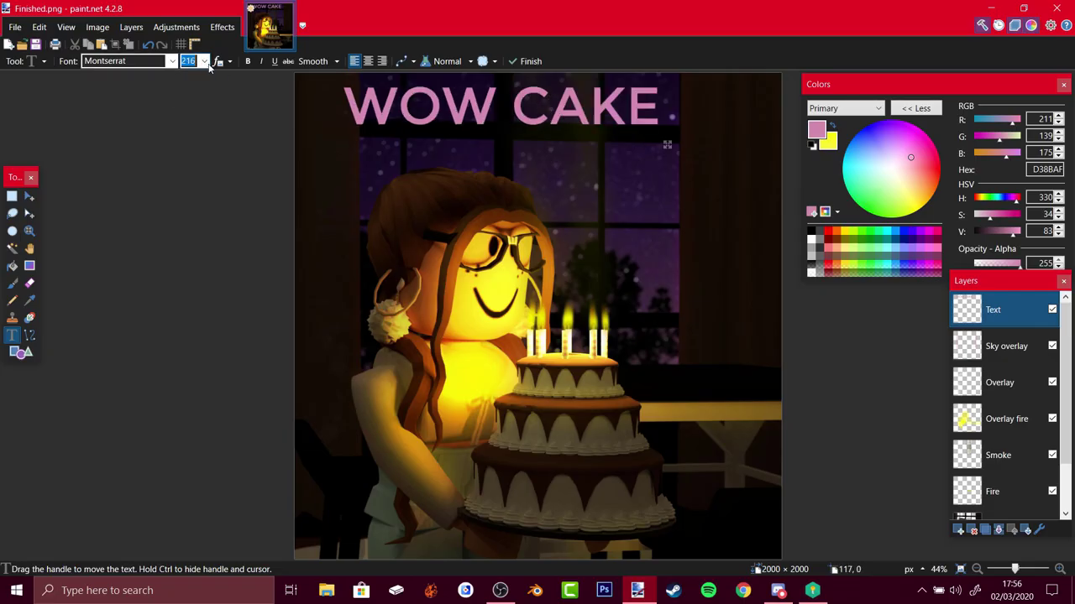
type("300")
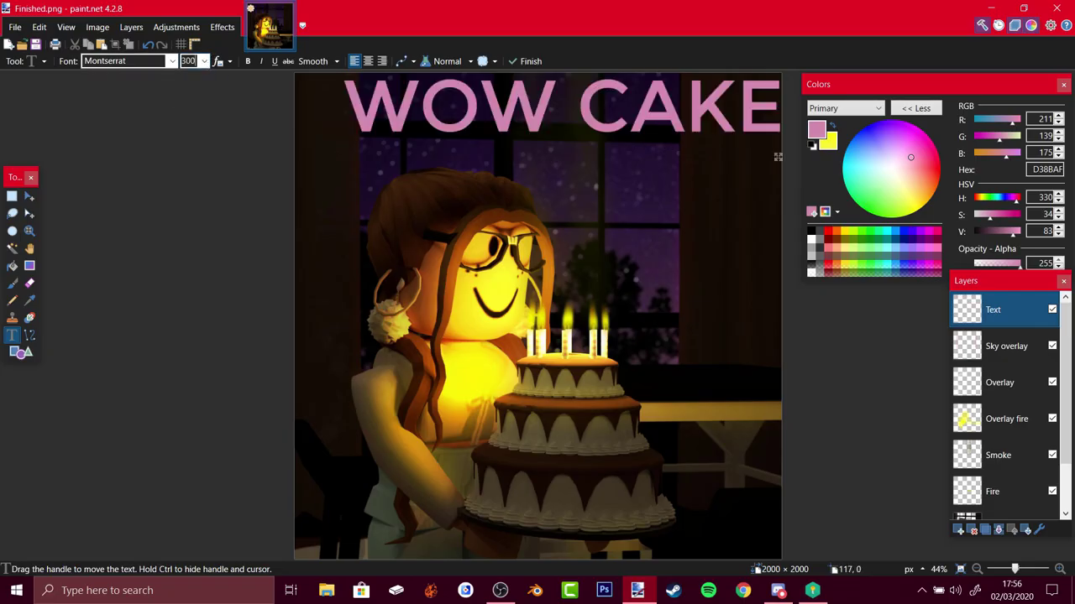
Set the Text layer's blend mode to Glow and adjust the title's position above the character.
left_click(1039, 529)
left_click(470, 299)
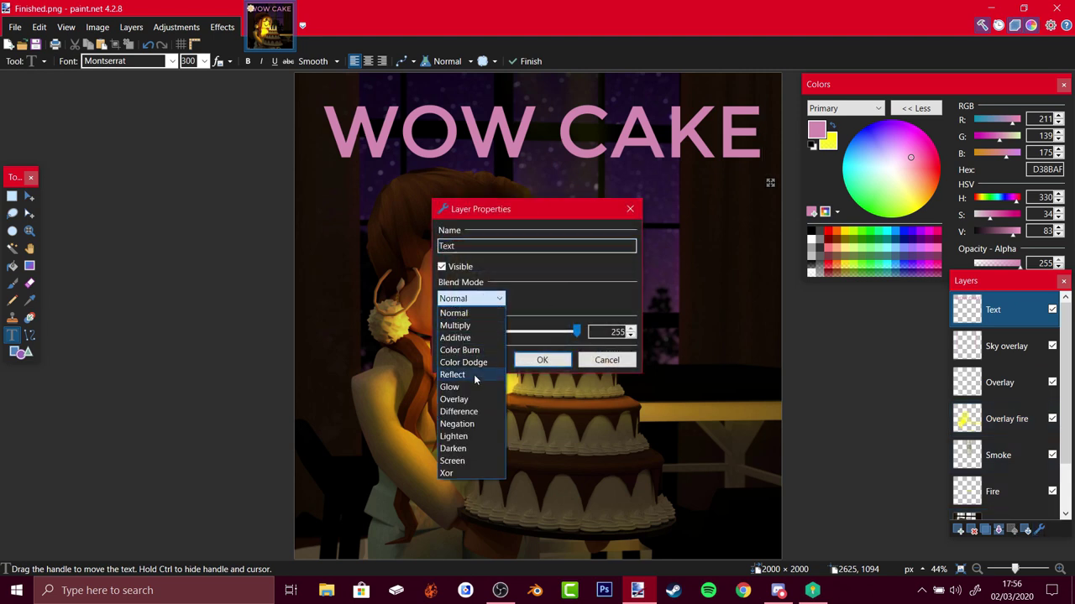
left_click(467, 388)
left_click(542, 360)
left_click_drag(768, 182, 769, 177)
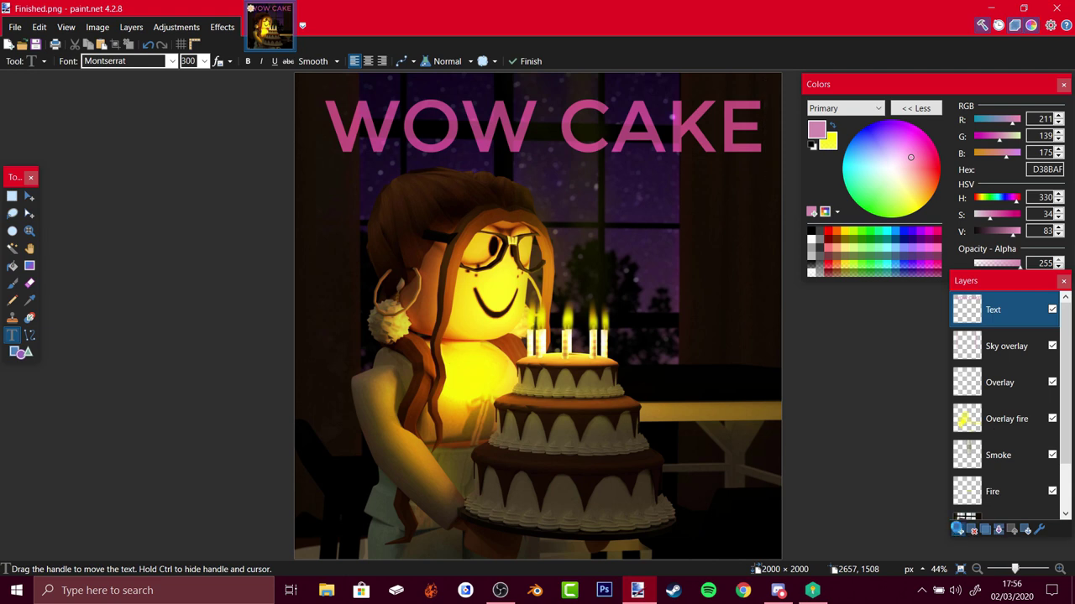
Add a new layer directly below Text and place a second WOW CAKE title on it, aligned exactly with the first.
left_click(958, 529)
left_click_drag(978, 312, 978, 346)
left_click(332, 113)
type("W")
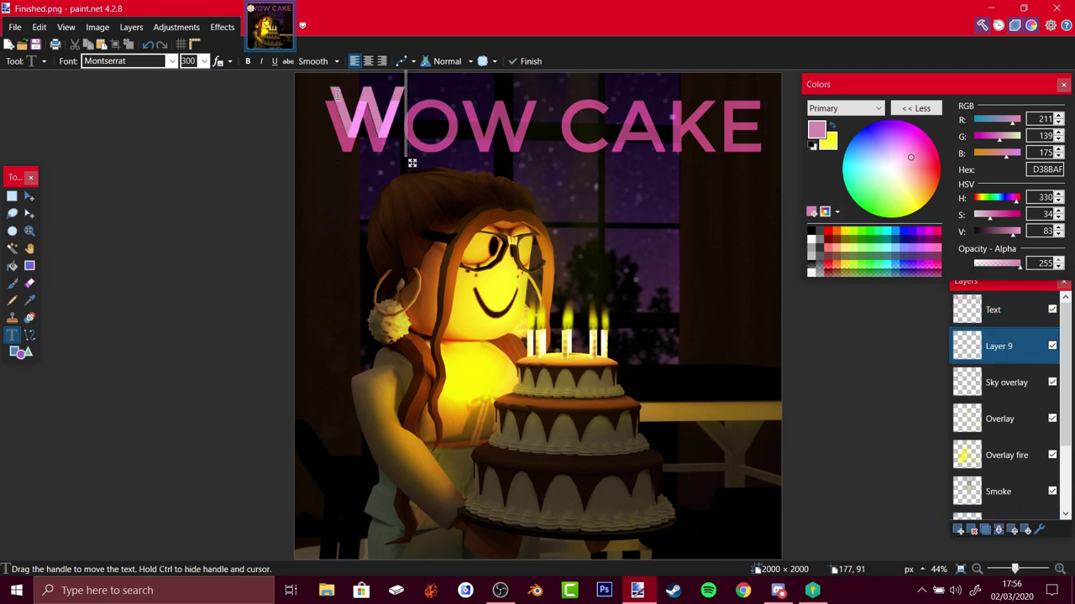
type("OW CAKE")
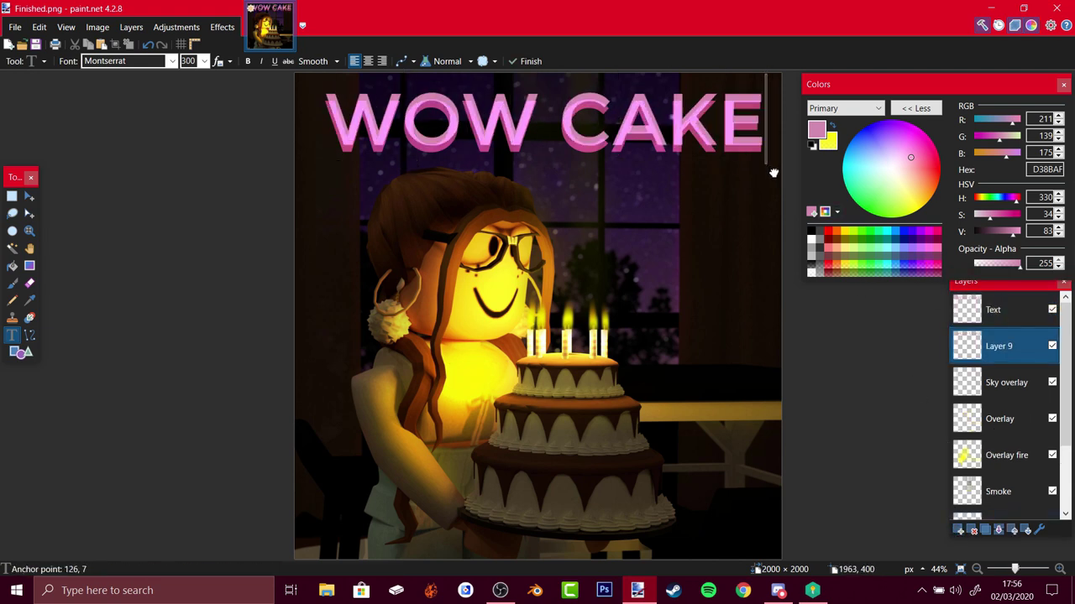
left_click_drag(773, 173, 771, 180)
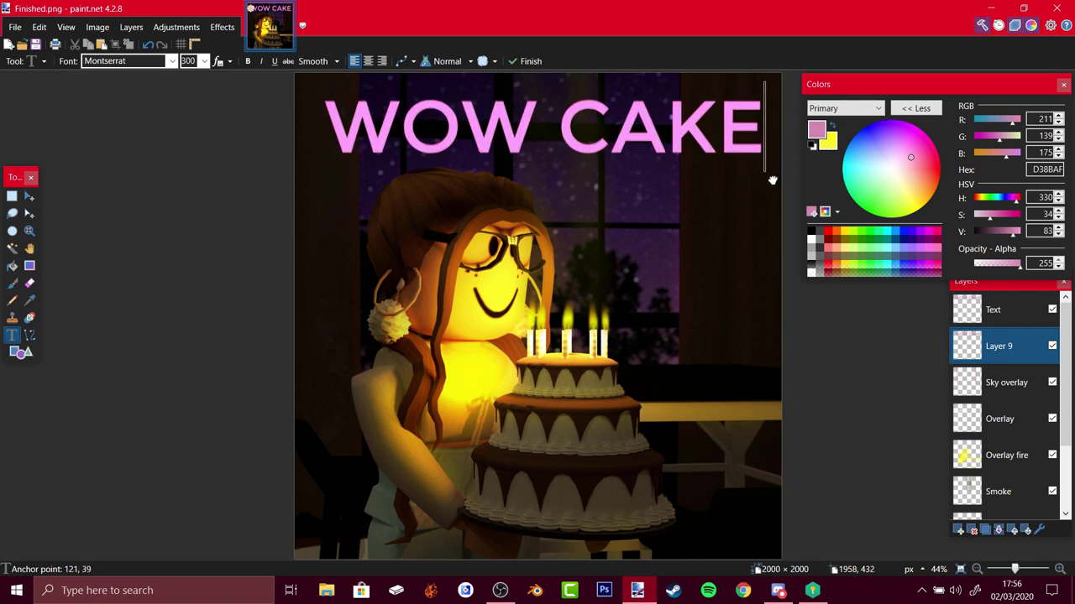
Apply an Unfocus blur with radius 27 to the duplicate title on Layer 9 to create a glow around the letters.
left_click(222, 27)
mouse_move(256, 81)
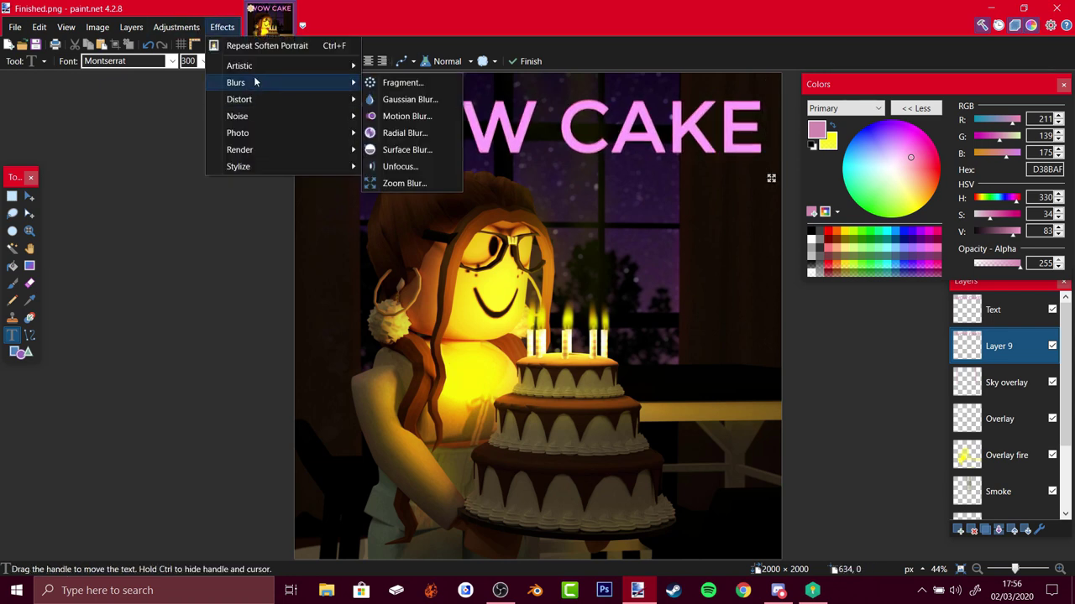
left_click(402, 166)
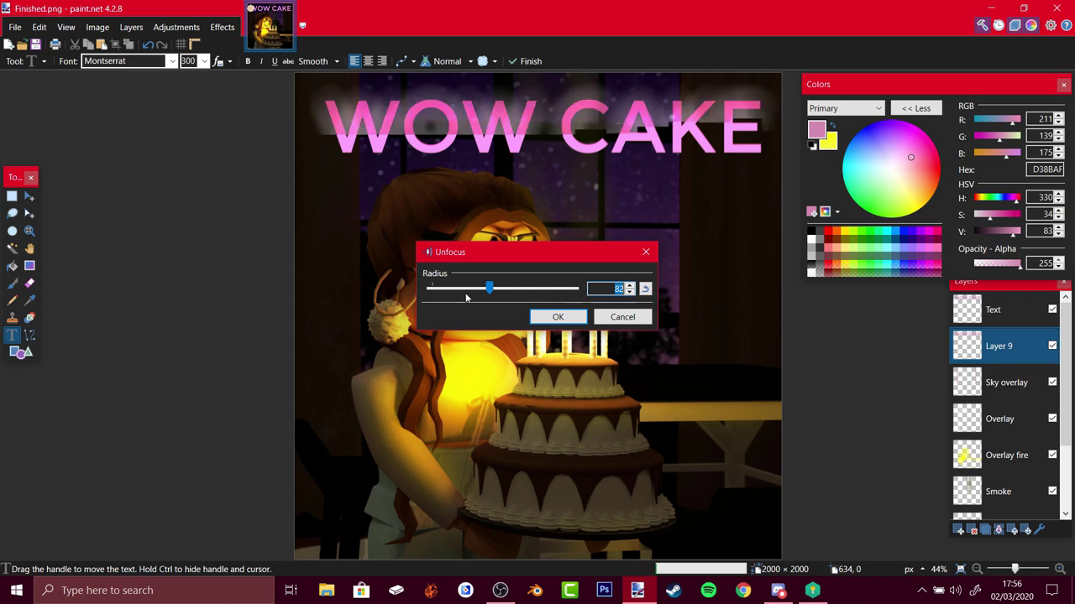
left_click_drag(489, 288, 449, 288)
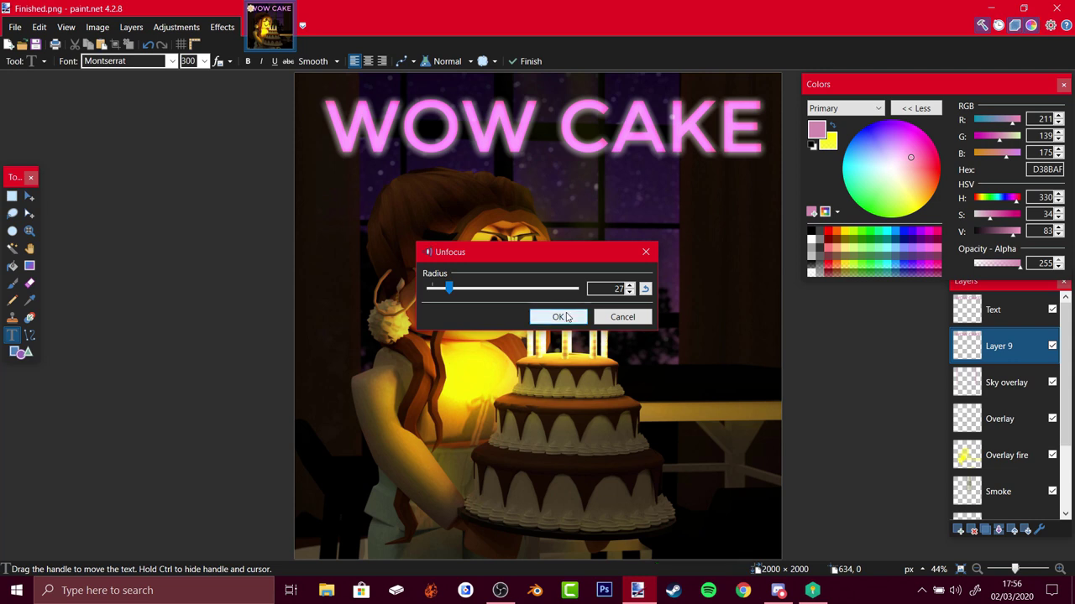
left_click(558, 316)
left_click(1052, 346)
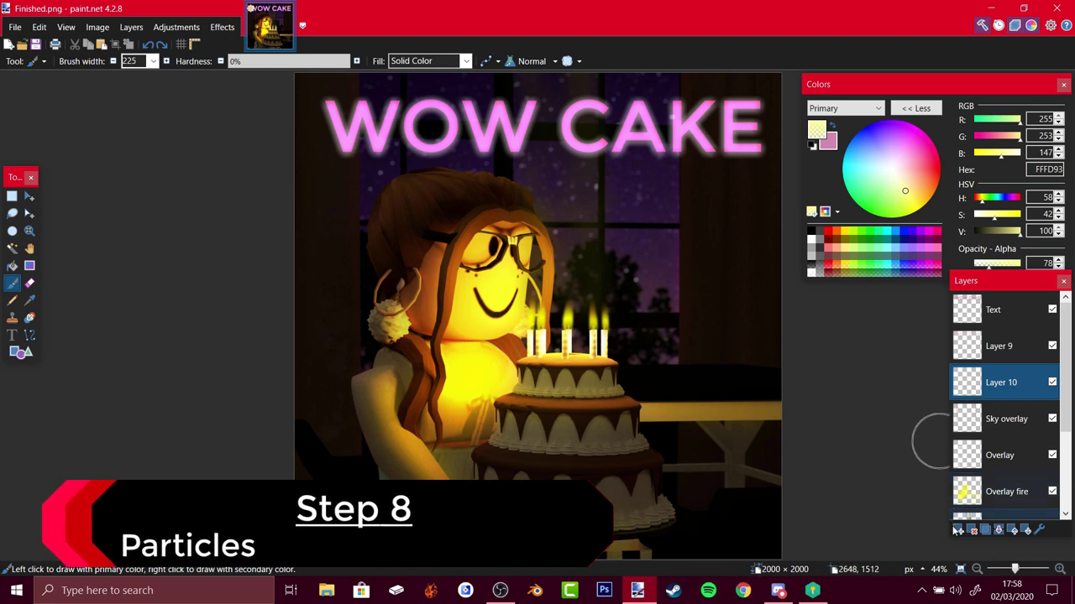
left_click(999, 310)
left_click(958, 530)
left_click(135, 28)
left_click(135, 28)
left_click(135, 28)
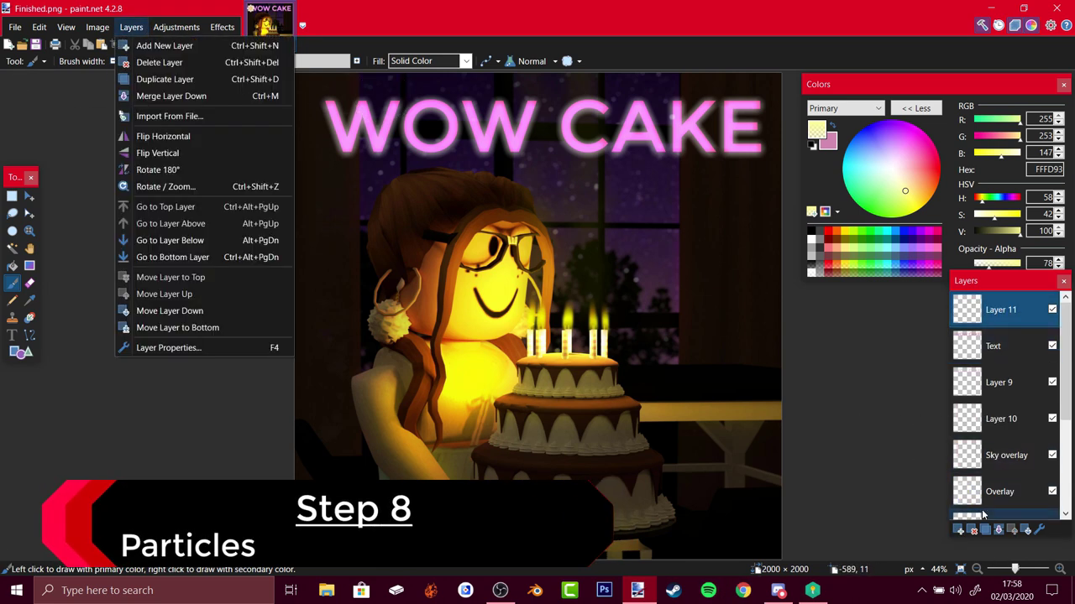
left_click(972, 531)
left_click(973, 530)
Import the sparkles image as a new layer above Text, enlarge it to about 2782 × 2173 pixels and position it over the whole canvas.
left_click(131, 26)
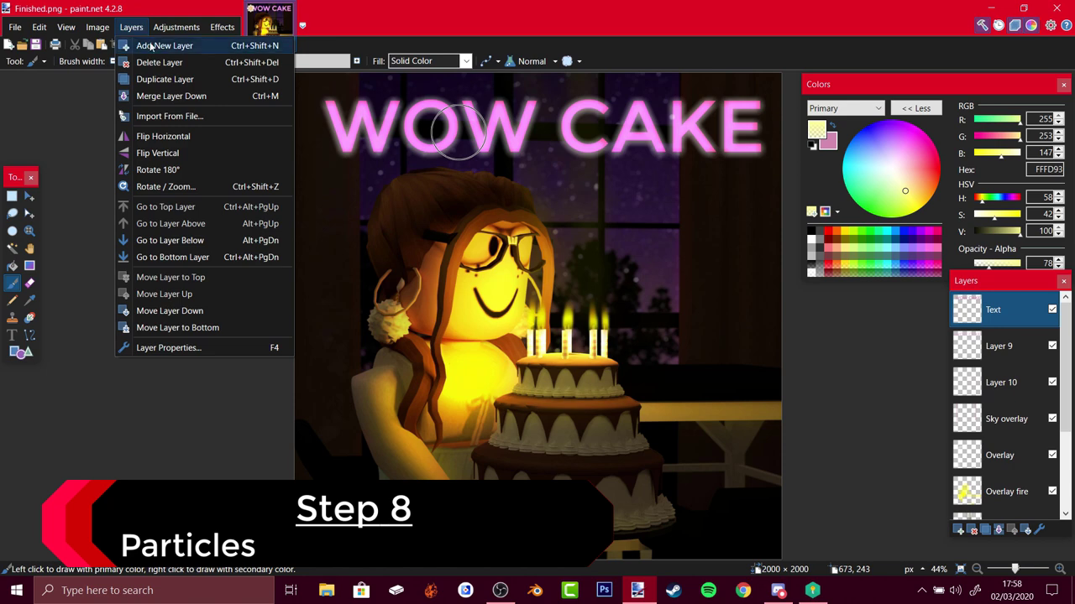
left_click(167, 114)
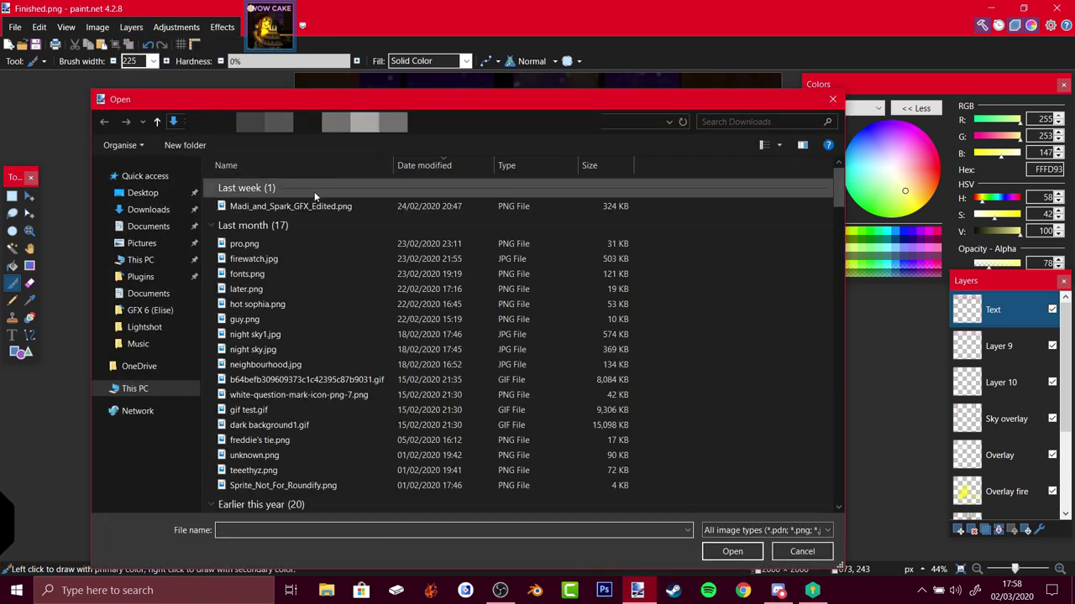
double_click(735, 281)
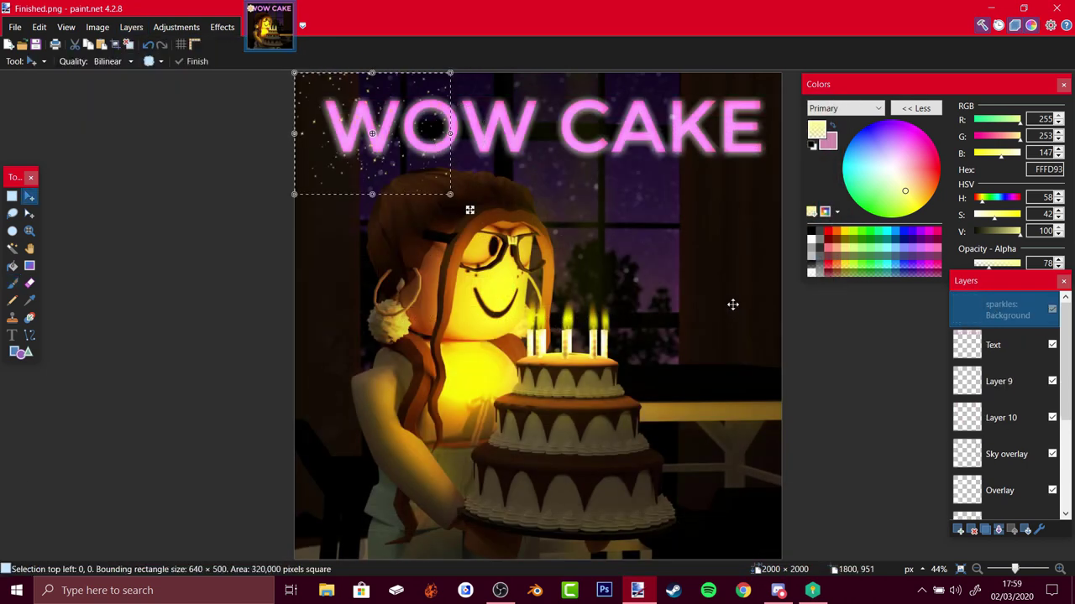
left_click_drag(467, 209, 986, 598)
left_click_drag(737, 443, 588, 421)
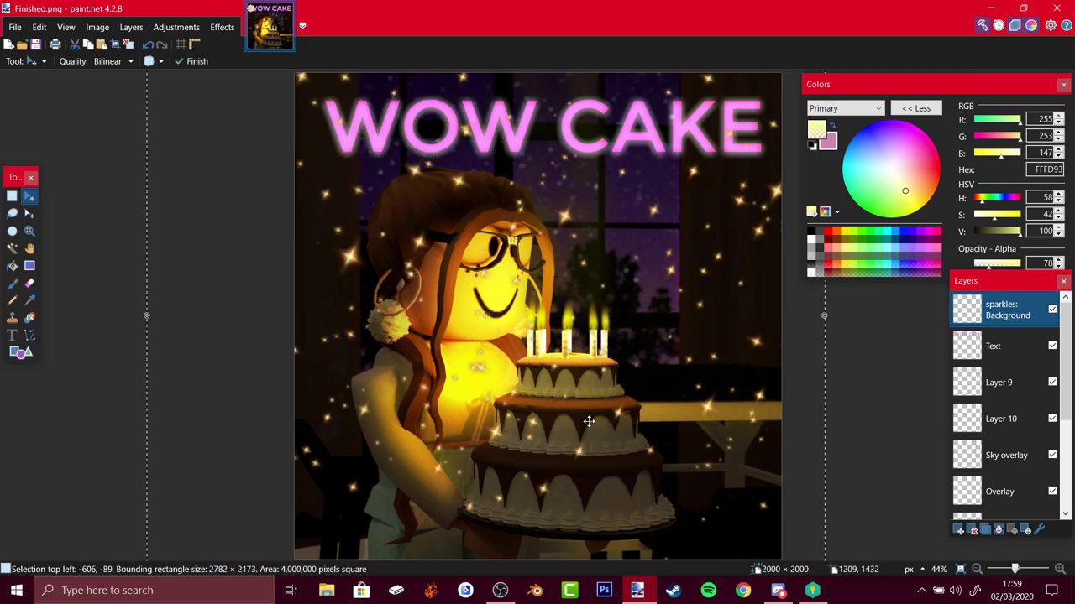
Recolour the sparkles from gold to light purple-pink with the Hue / Saturation adjustment, changing hue, saturation and lightness.
left_click(176, 26)
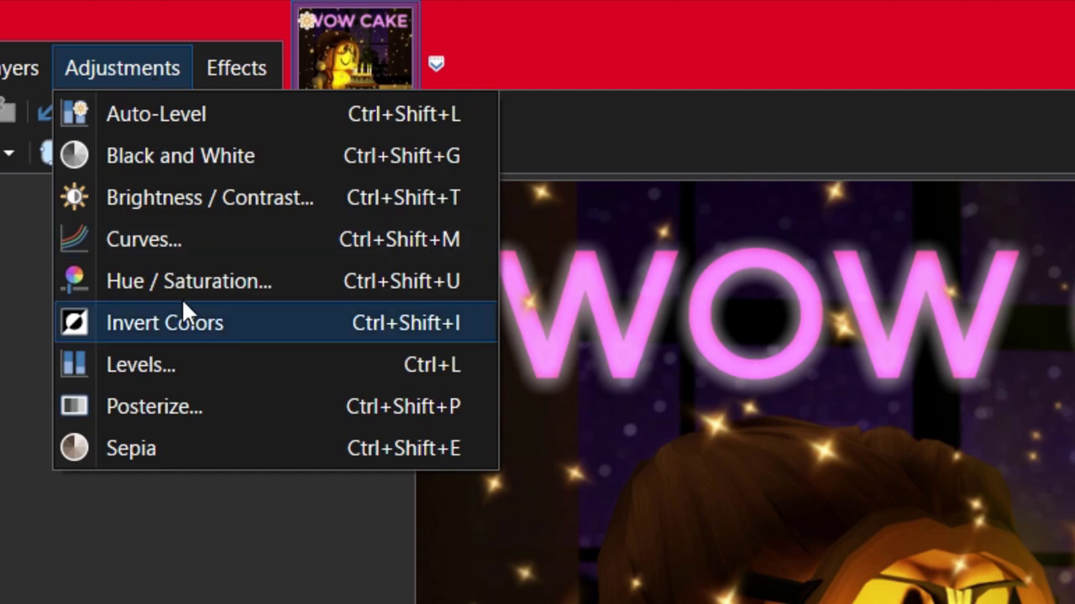
left_click(178, 287)
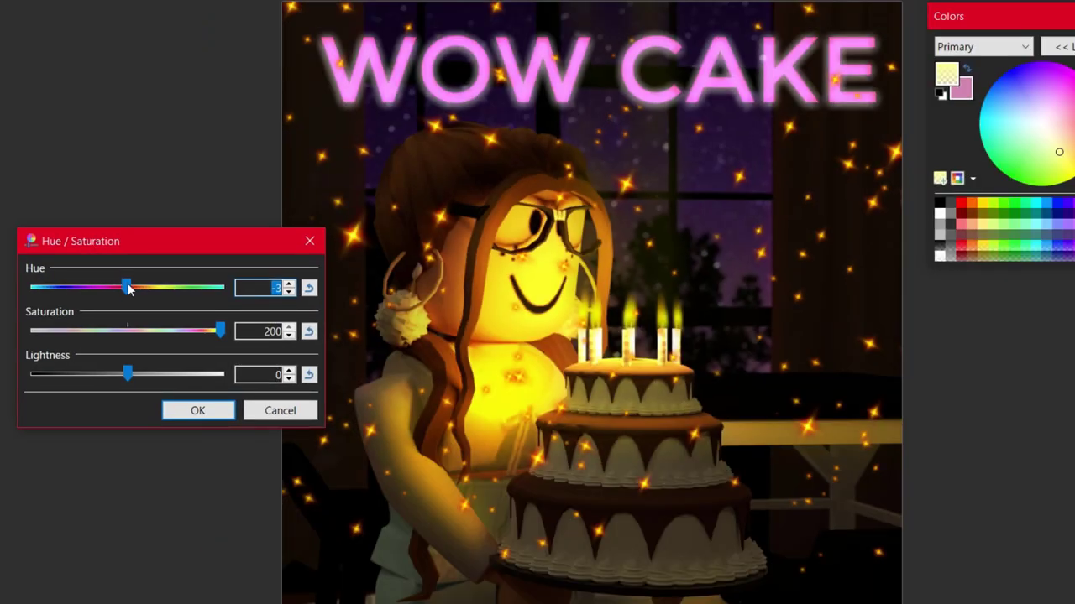
left_click_drag(127, 287, 62, 288)
left_click_drag(73, 335, 98, 335)
left_click_drag(126, 374, 156, 374)
left_click(194, 410)
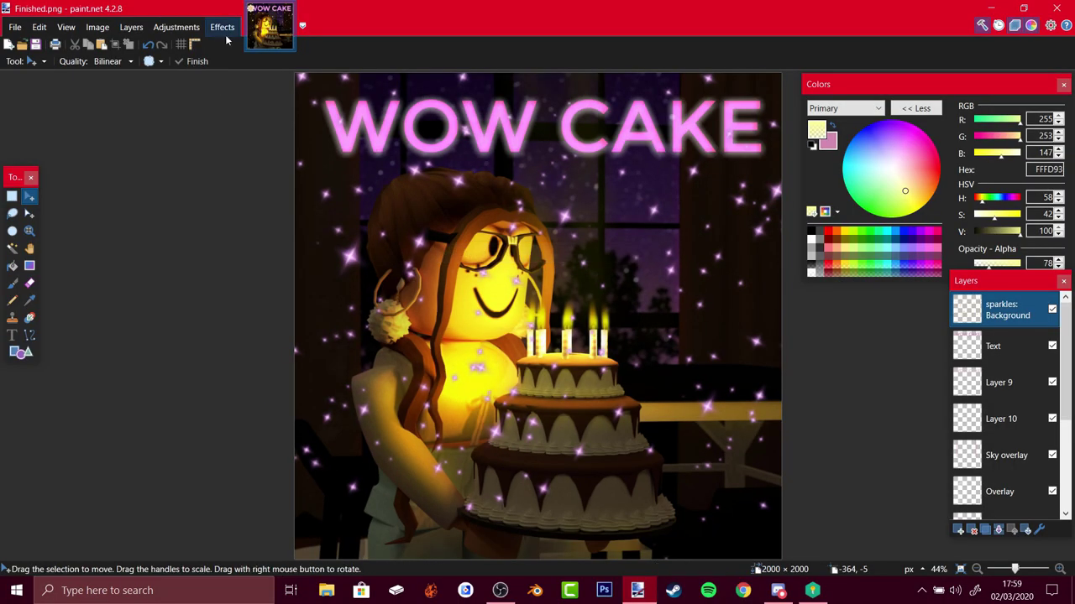
Apply a centered Motion Blur to the sparkles layer with an angle of 33.69 and a distance of 45.
left_click(223, 27)
mouse_move(256, 82)
left_click(401, 116)
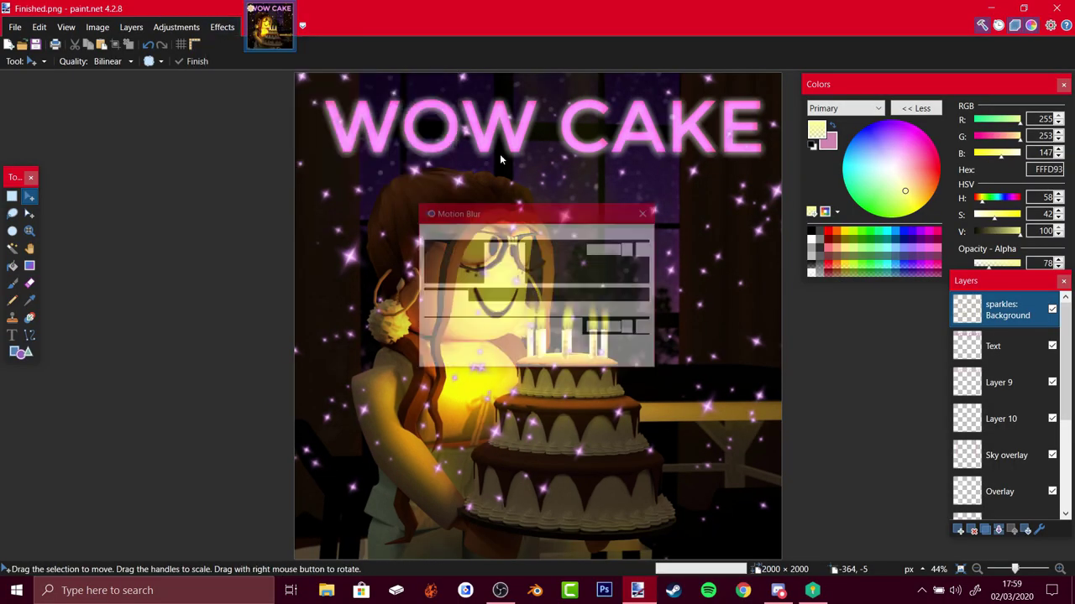
left_click(519, 253)
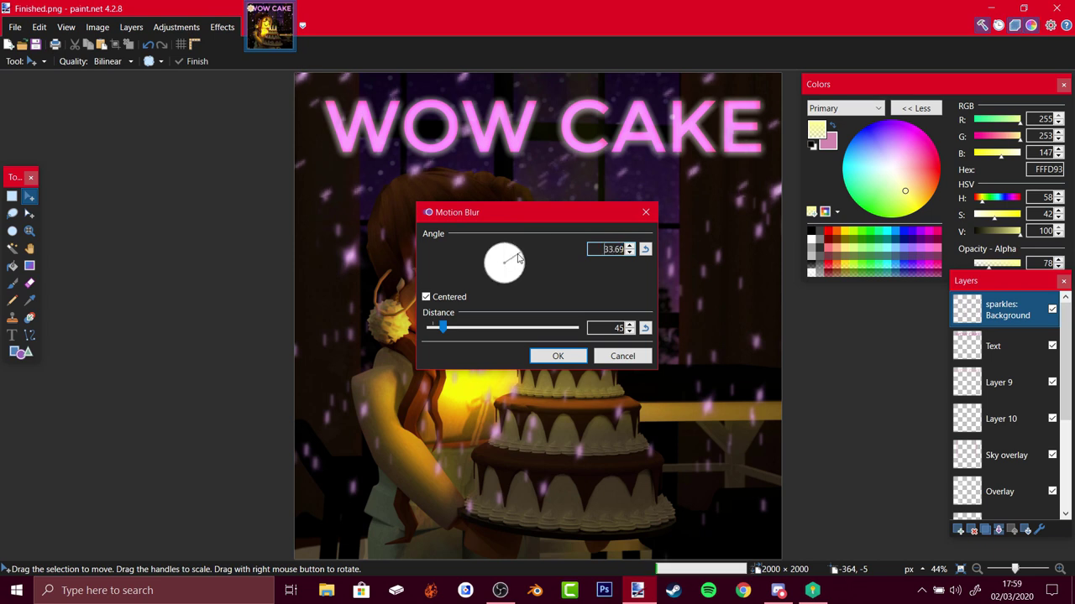
left_click_drag(524, 213, 144, 138)
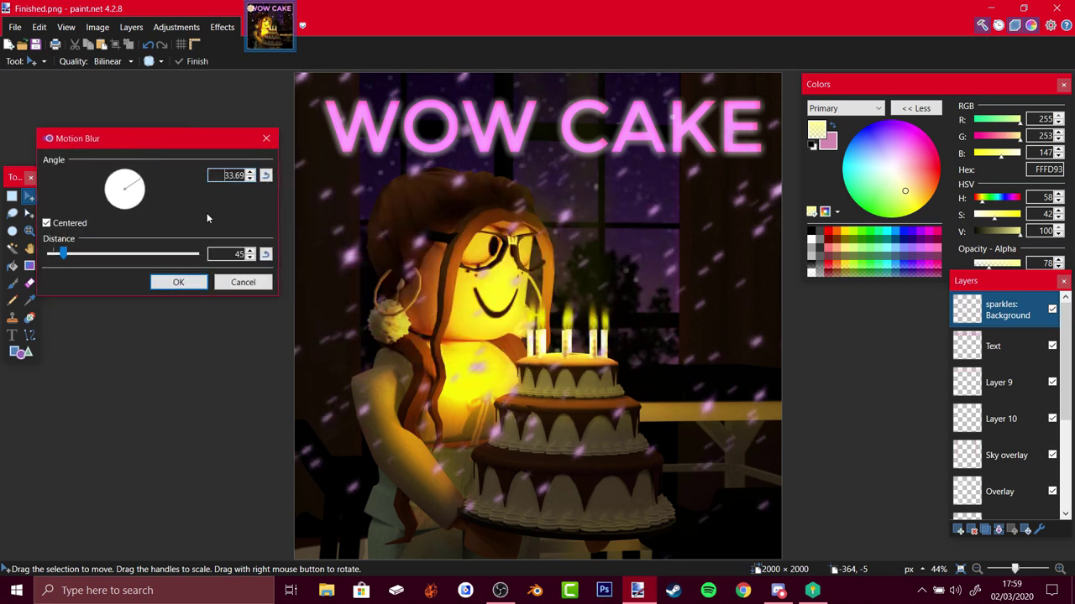
left_click(194, 279)
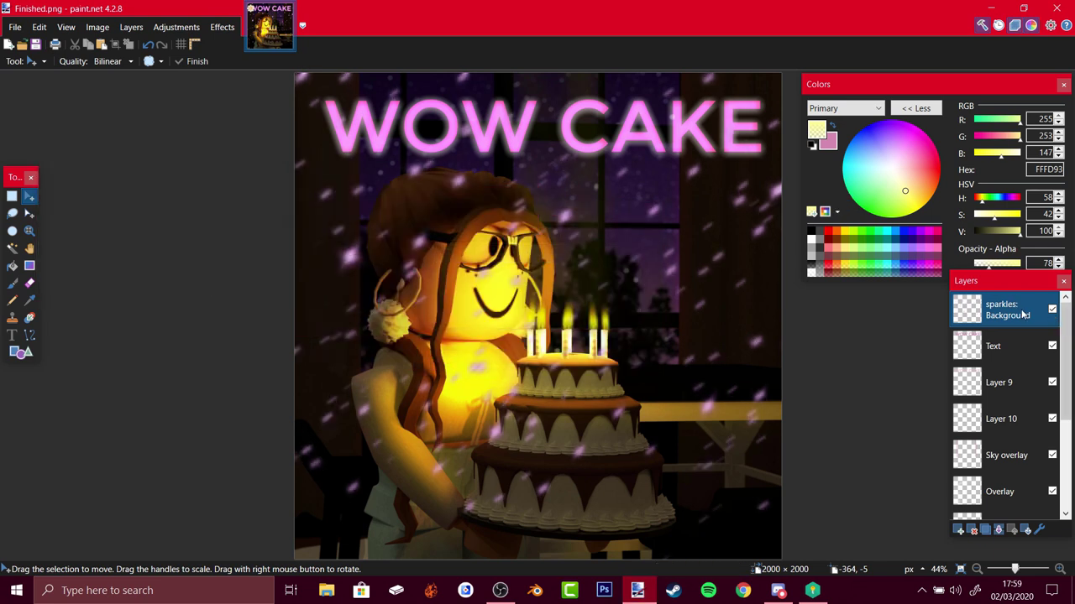
Move the sparkles layer beneath the title layers and set its blend mode to Overlay.
left_click_drag(1023, 315, 1010, 419)
double_click(1010, 420)
left_click(485, 299)
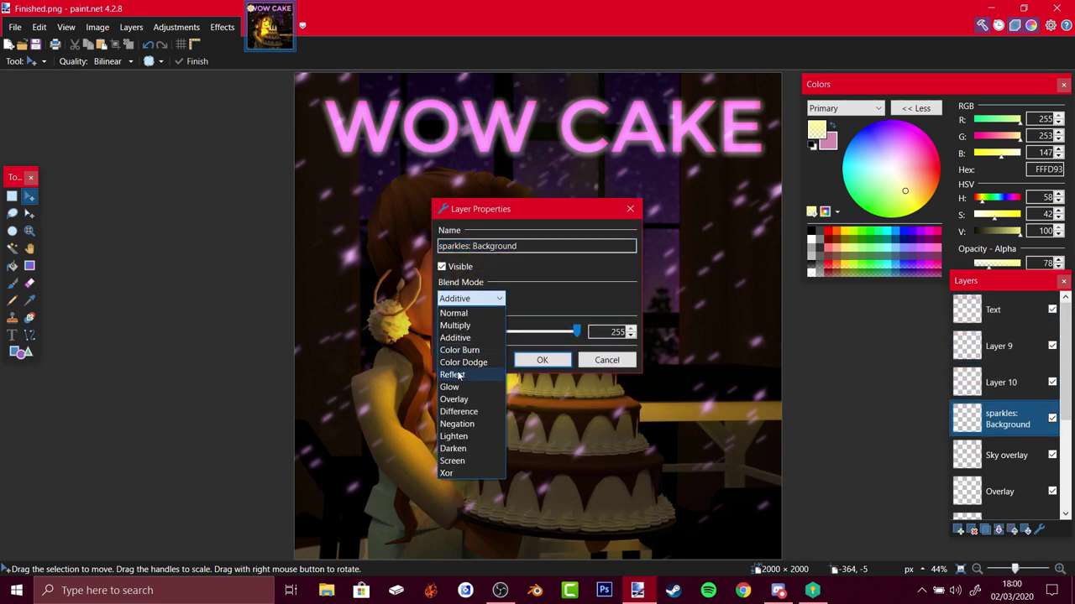
left_click(461, 387)
left_click(470, 298)
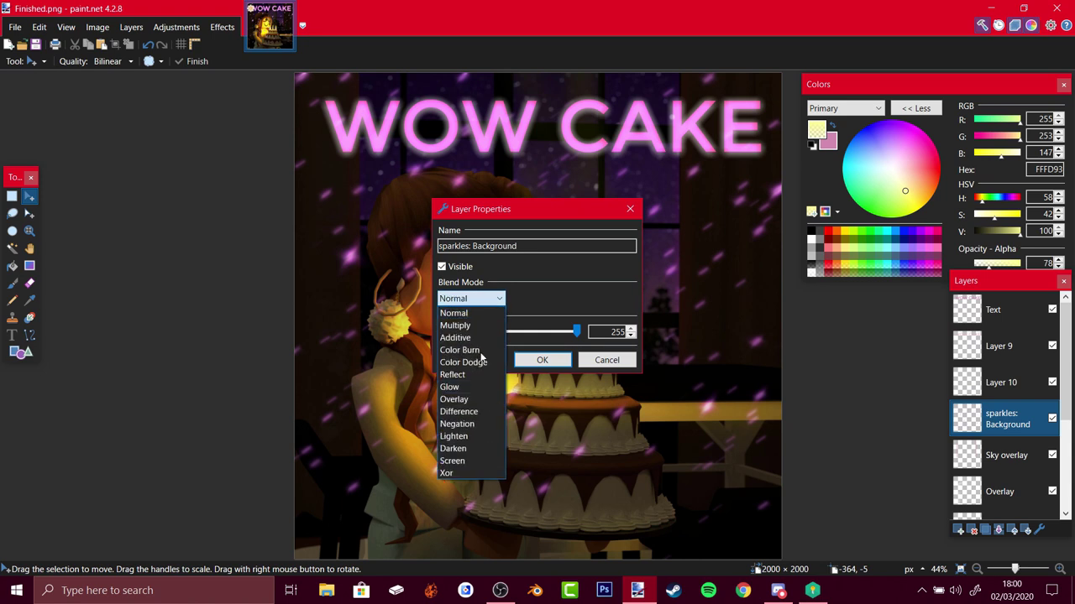
left_click(470, 401)
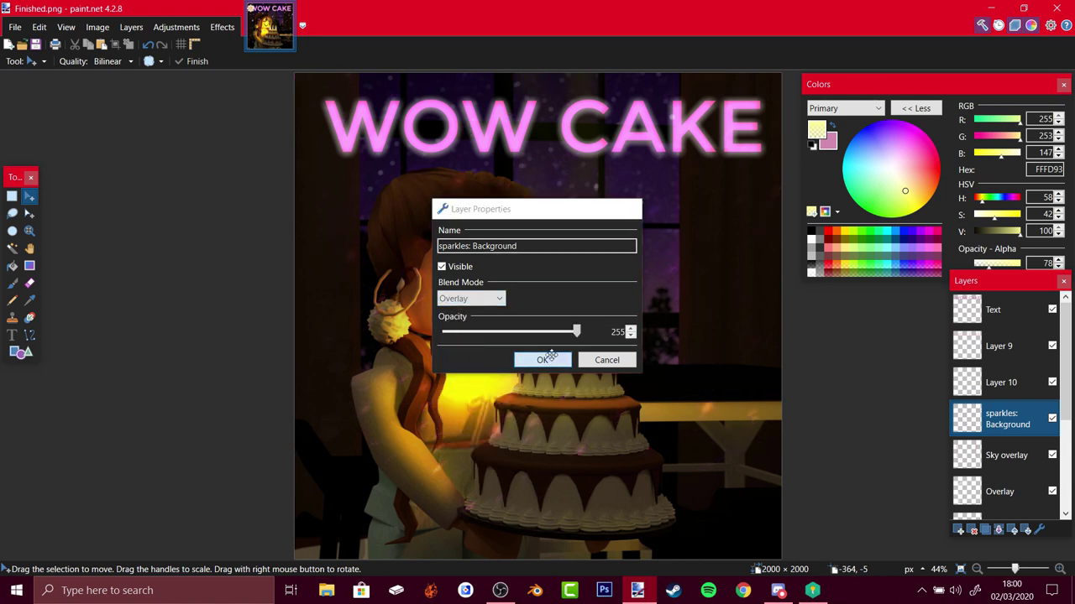
left_click(546, 360)
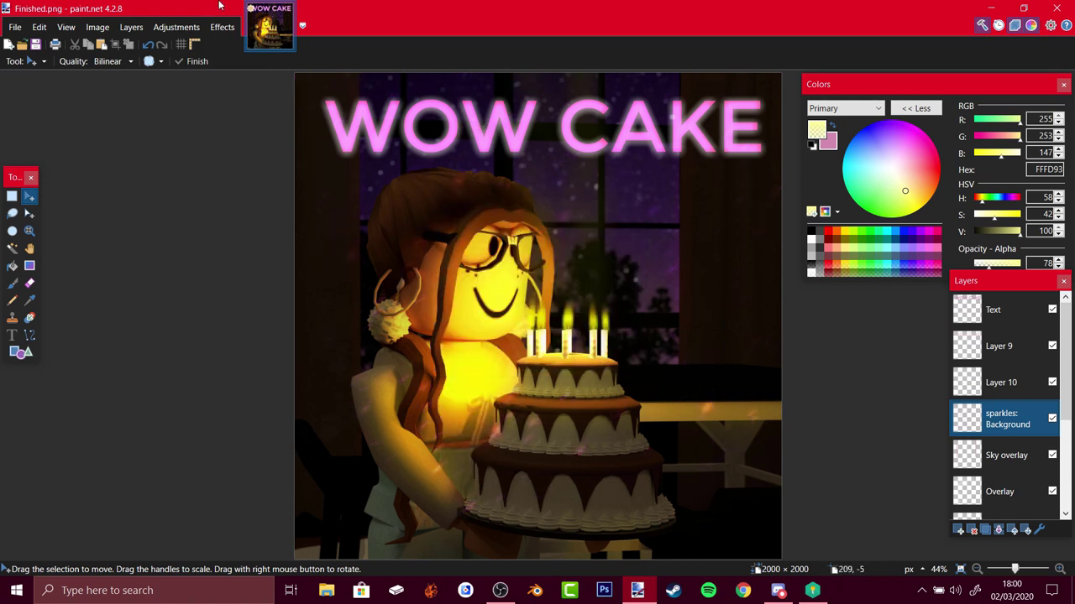
left_click(148, 43)
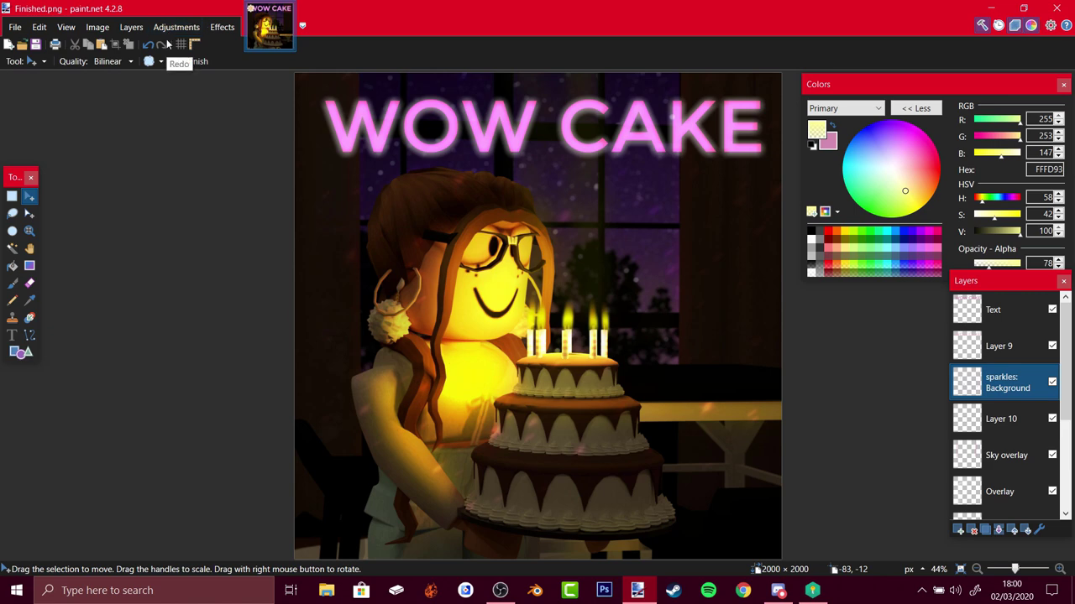